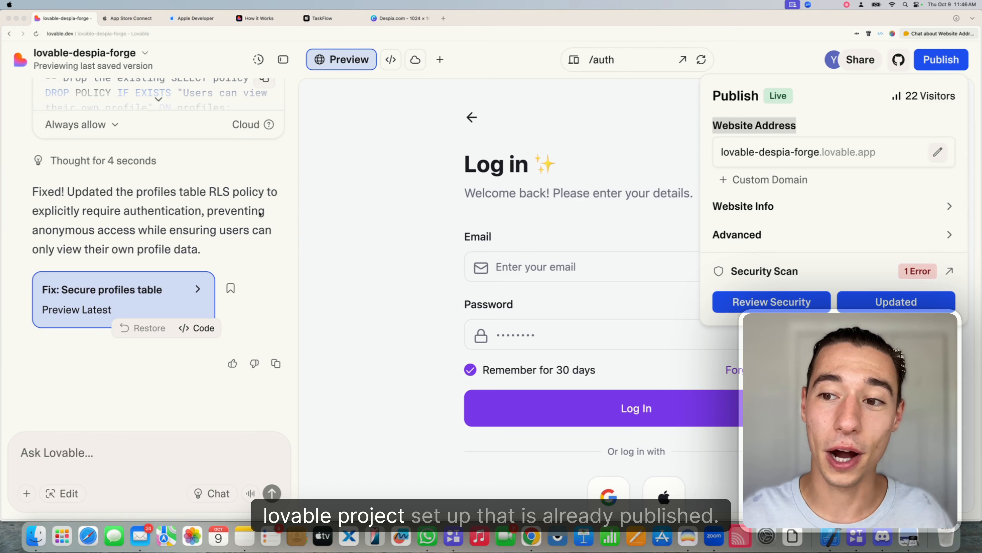
Copy the published address lovable-despia-forge.lovable.app and switch to the TaskFlow project in Despia
click(260, 214)
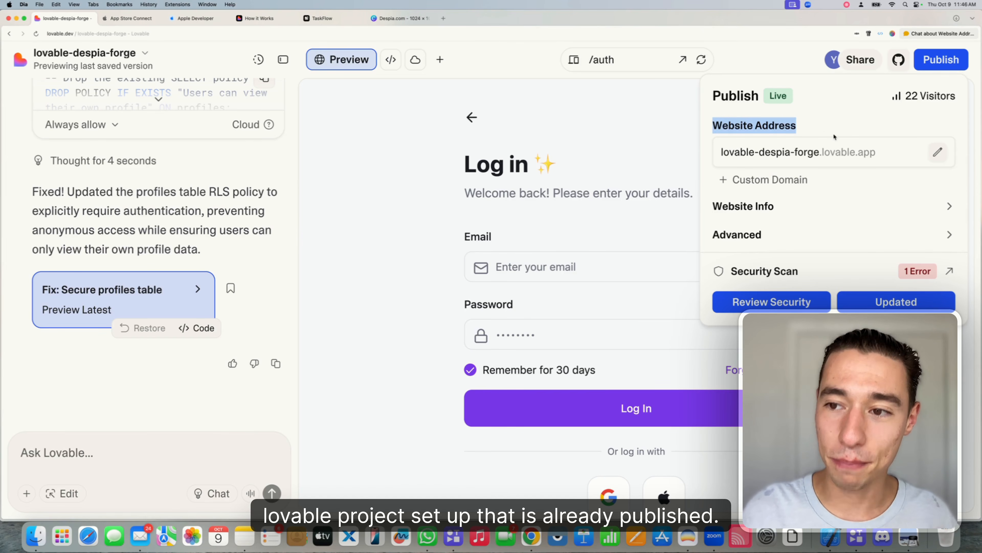
click(817, 123)
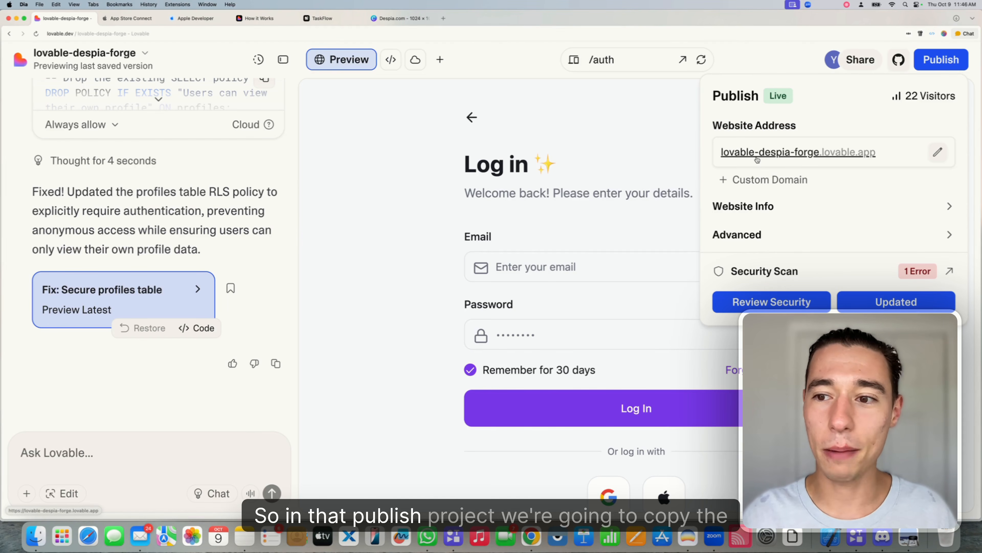
click(766, 154)
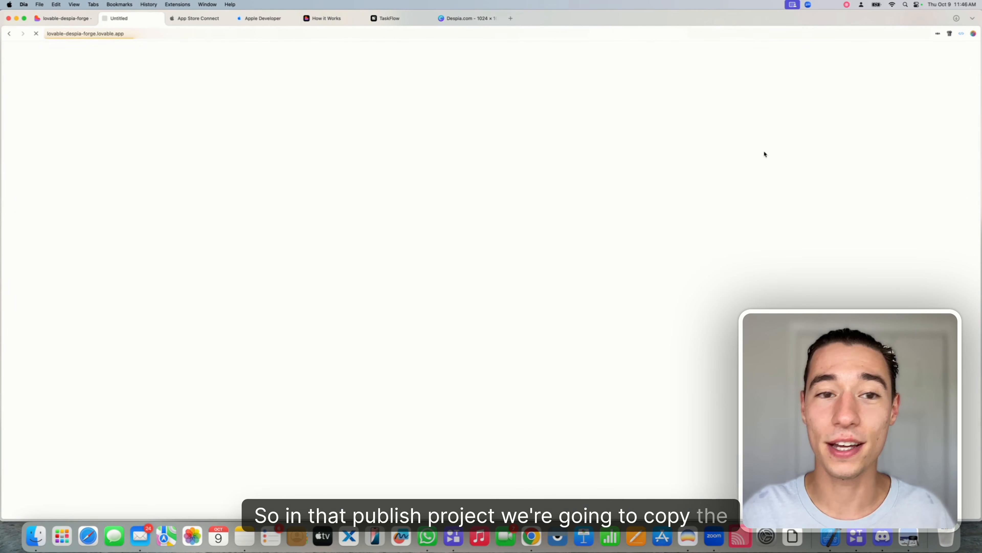
click(135, 34)
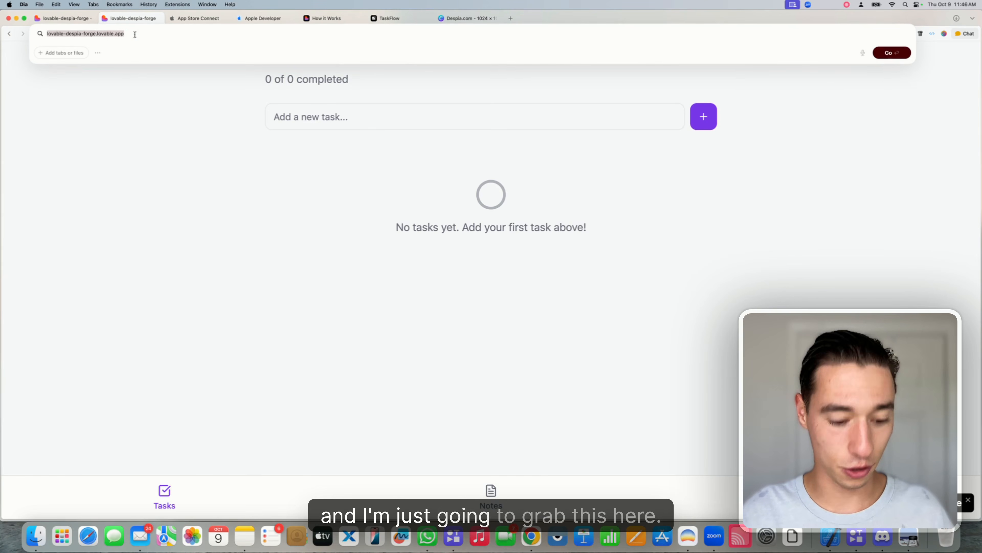
key(super+c)
click(158, 19)
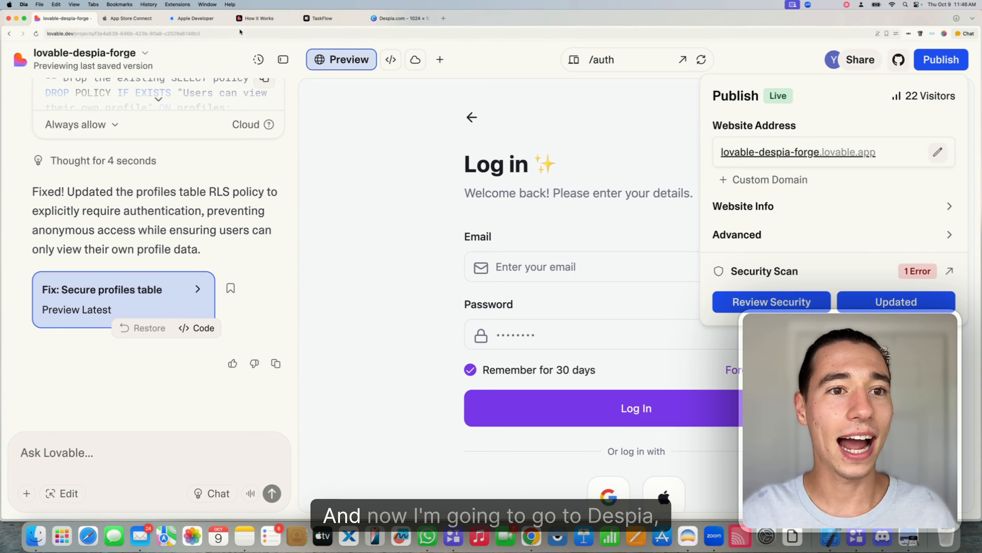
click(332, 20)
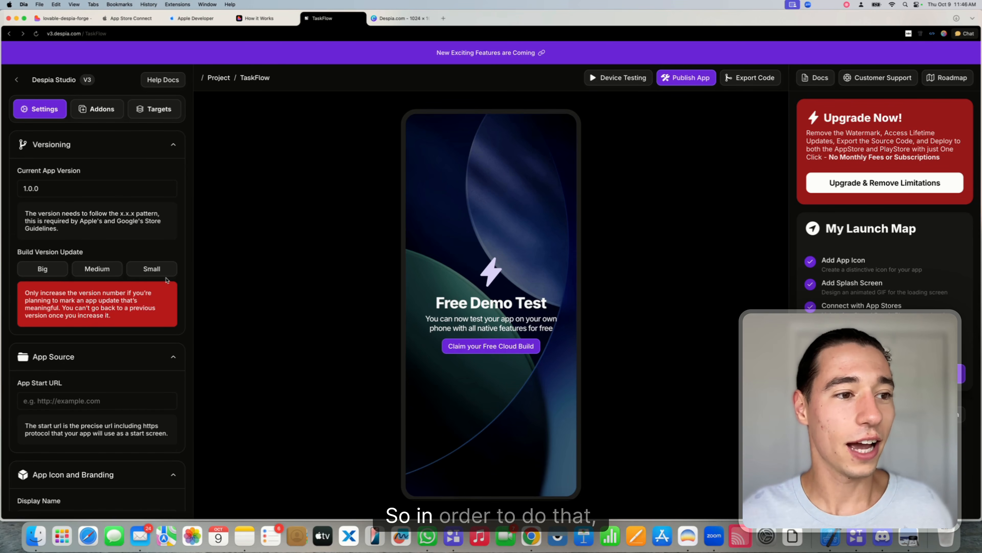
scroll(167, 280, down, 5)
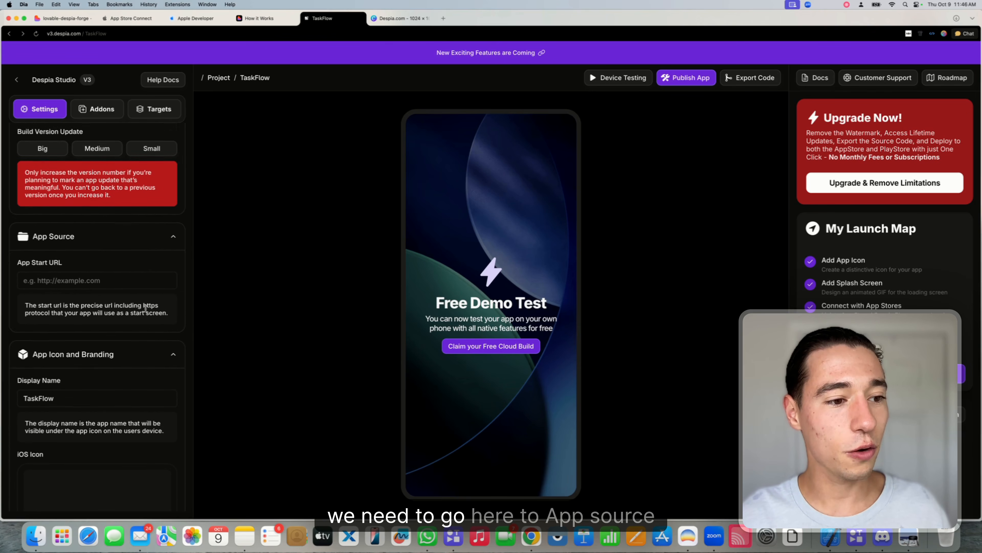
drag(17, 247, 63, 244)
click(89, 247)
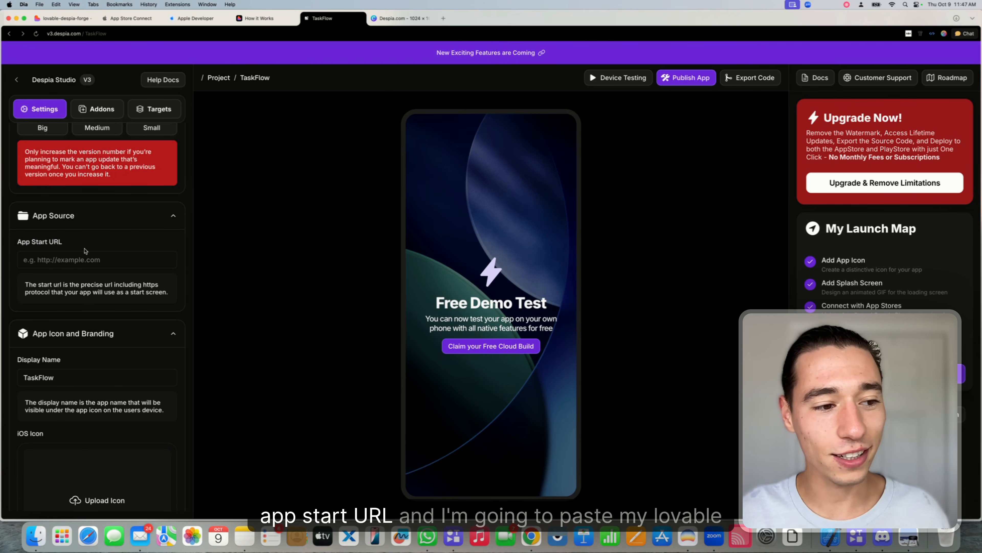
click(56, 262)
key(super+v)
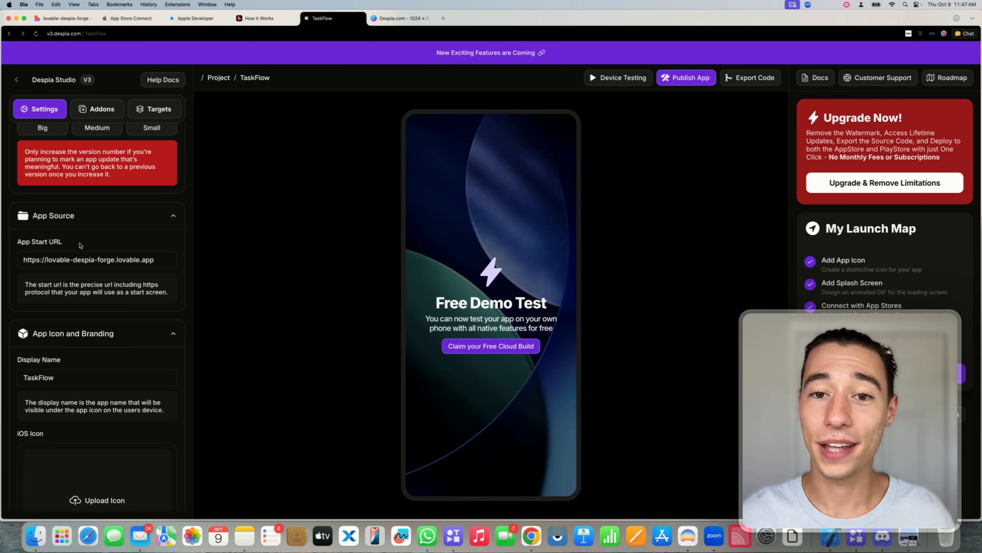
Confirm TaskFlow as the display name and bring up the Canva icon design
scroll(79, 247, down, 4)
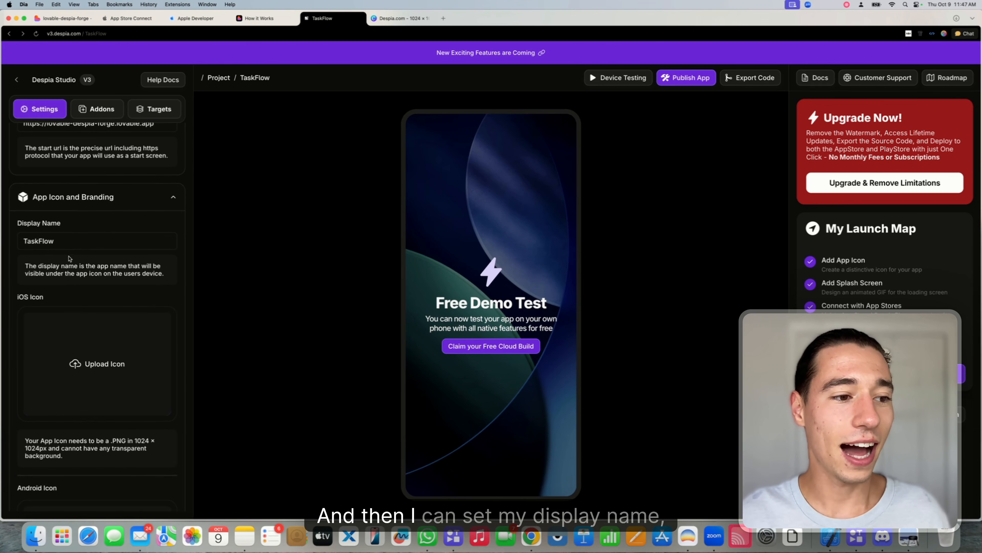
double_click(49, 241)
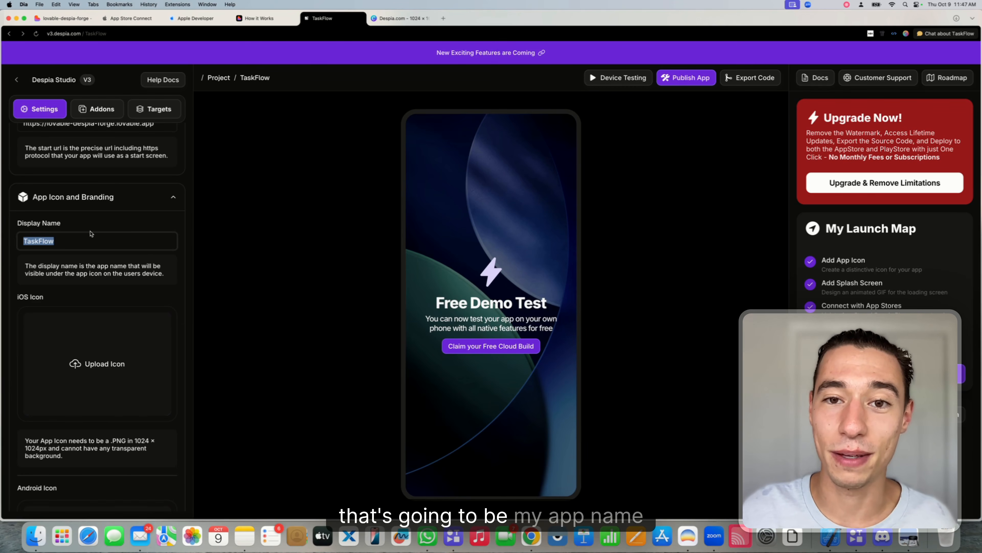
scroll(91, 240, down, 4)
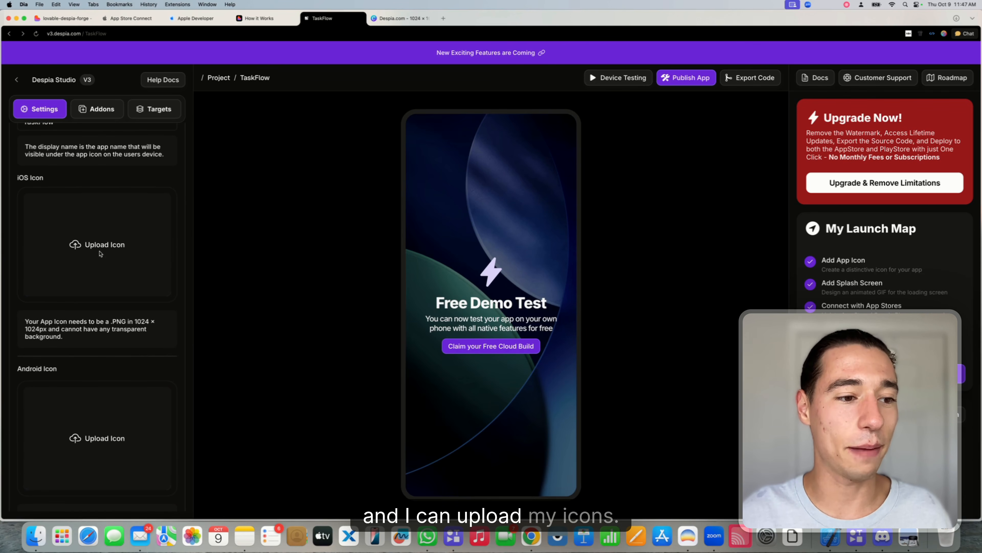
click(392, 19)
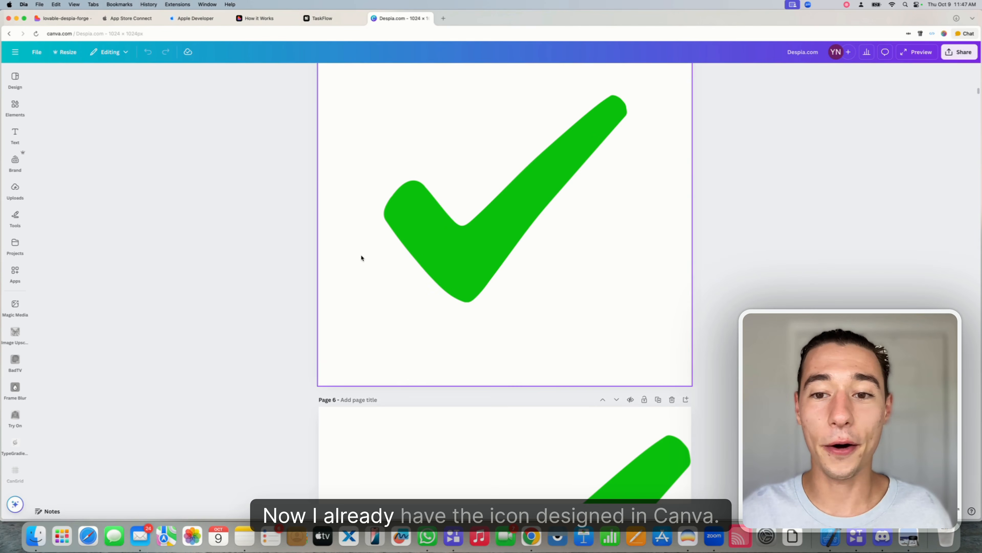
Inspect the green checkmark icons on Canva pages 5 and 6, then return to Despia
scroll(362, 258, up, 2)
click(401, 279)
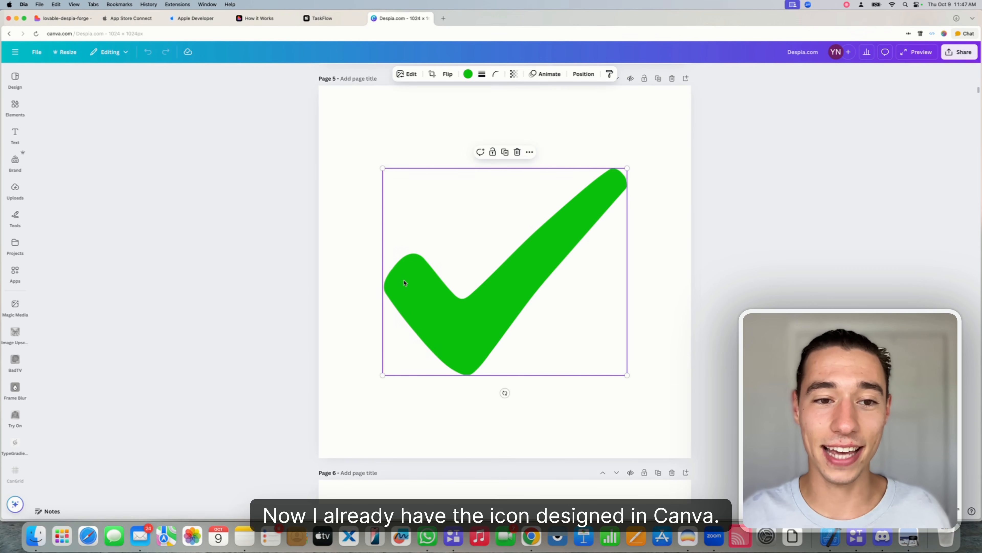
click(347, 224)
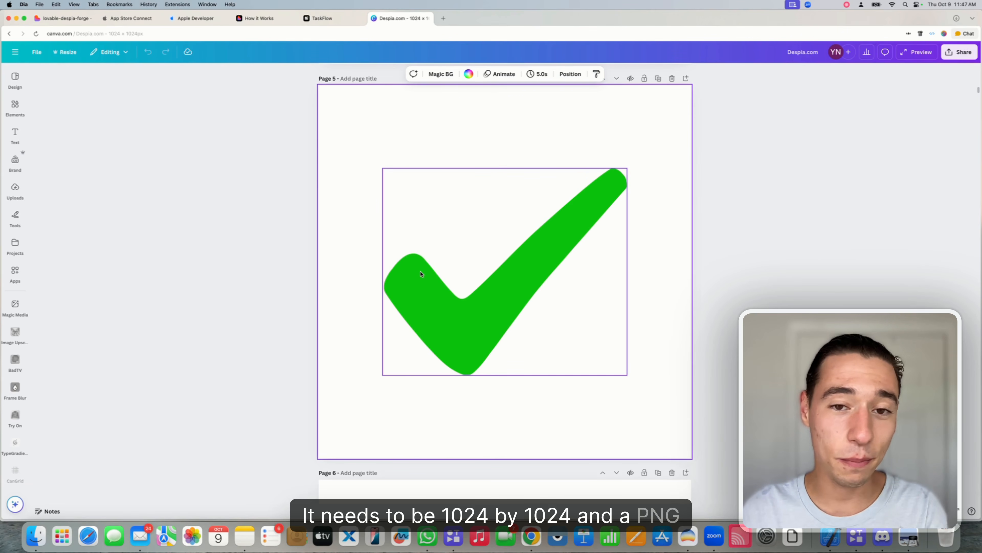
scroll(421, 273, down, 10)
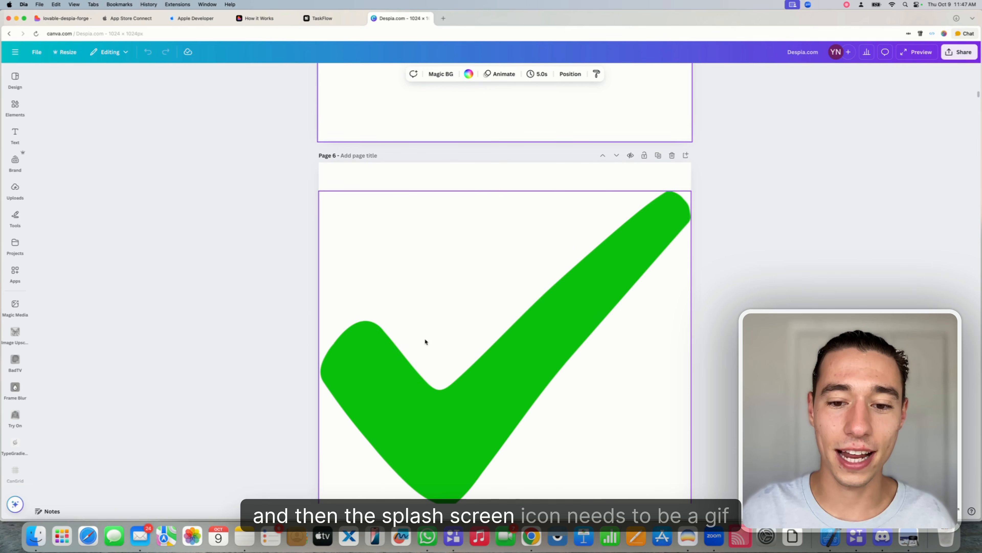
click(425, 345)
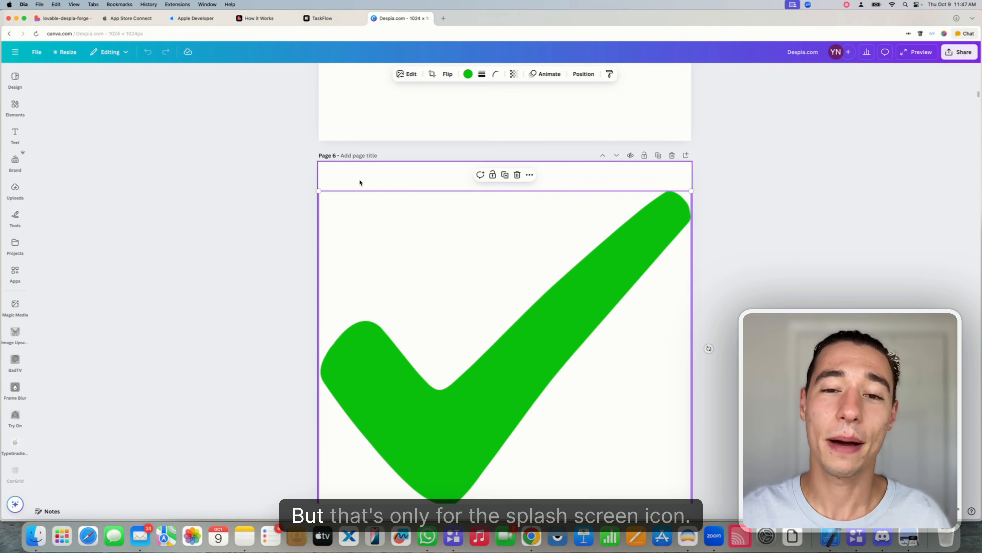
click(322, 20)
Upload Despia.com (49).png from Downloads as the iOS app icon
click(100, 244)
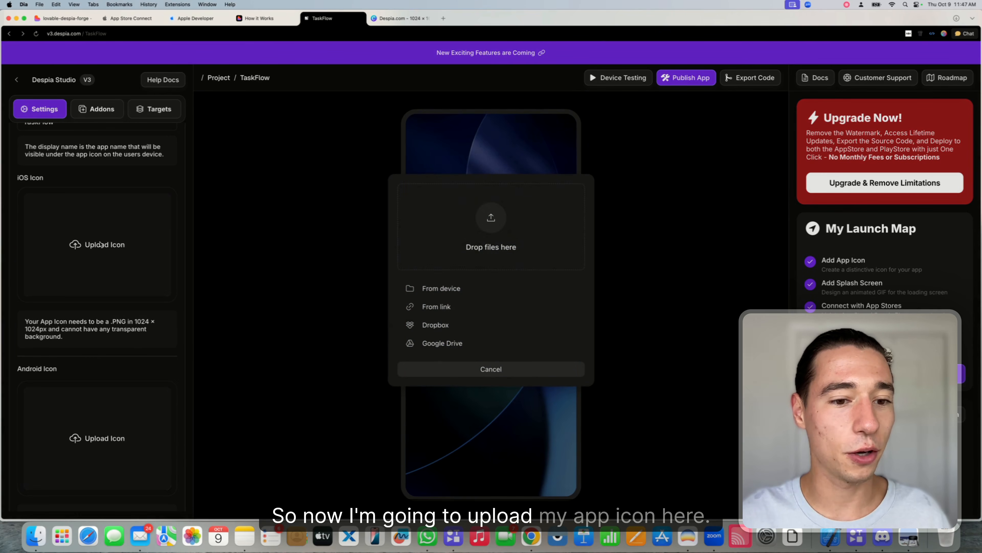
click(956, 18)
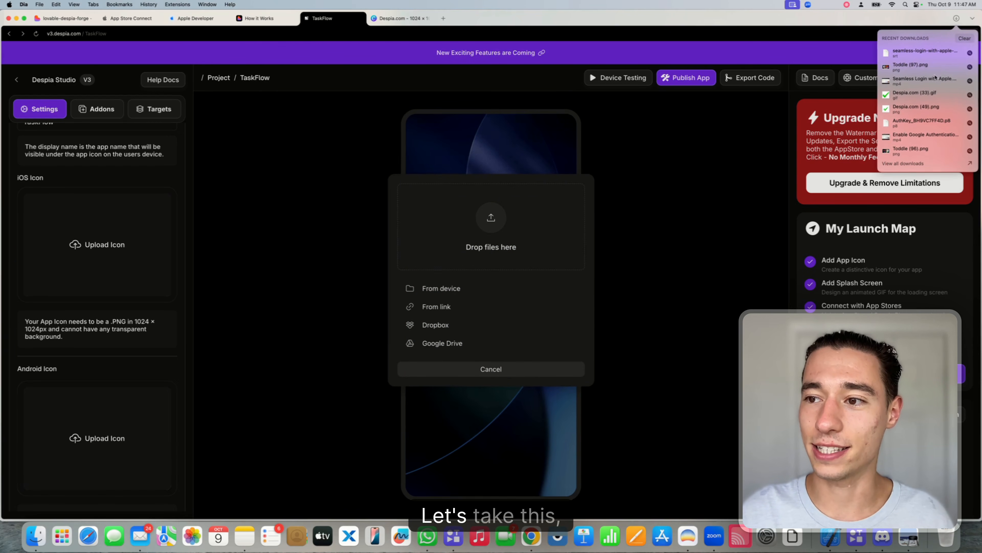
drag(944, 107, 499, 222)
key(super+w)
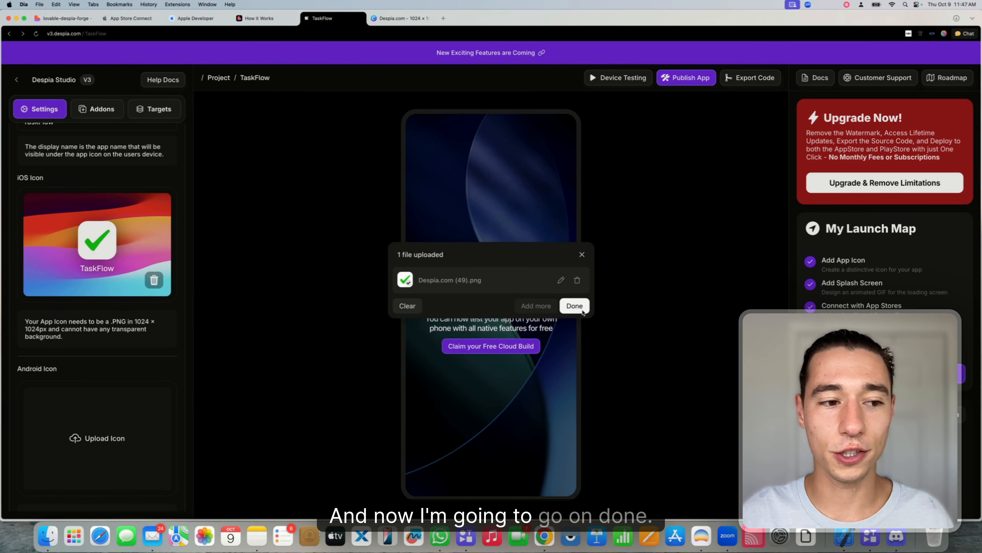
click(574, 305)
Upload Despia.com (33).gif from Downloads as the splash screen
scroll(175, 295, down, 10)
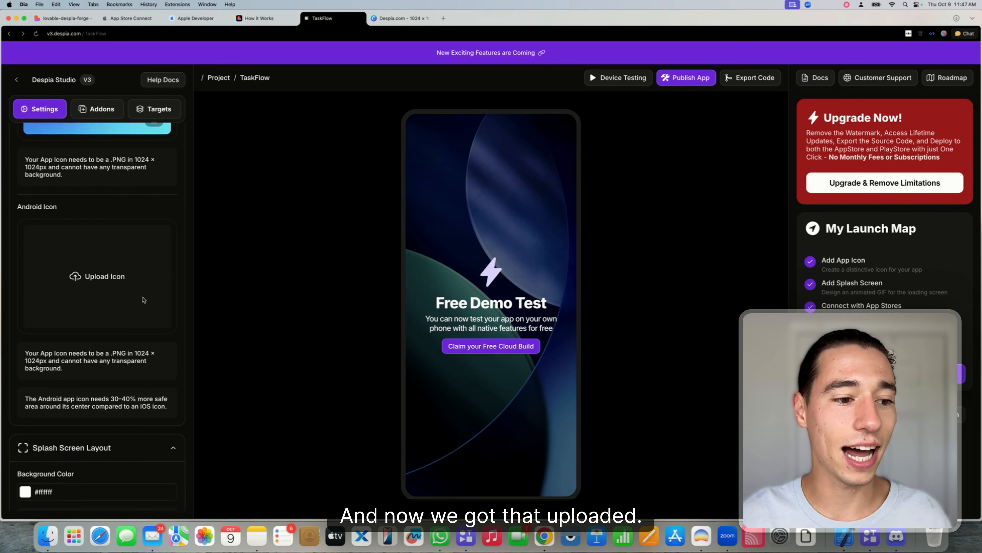
scroll(143, 300, down, 5)
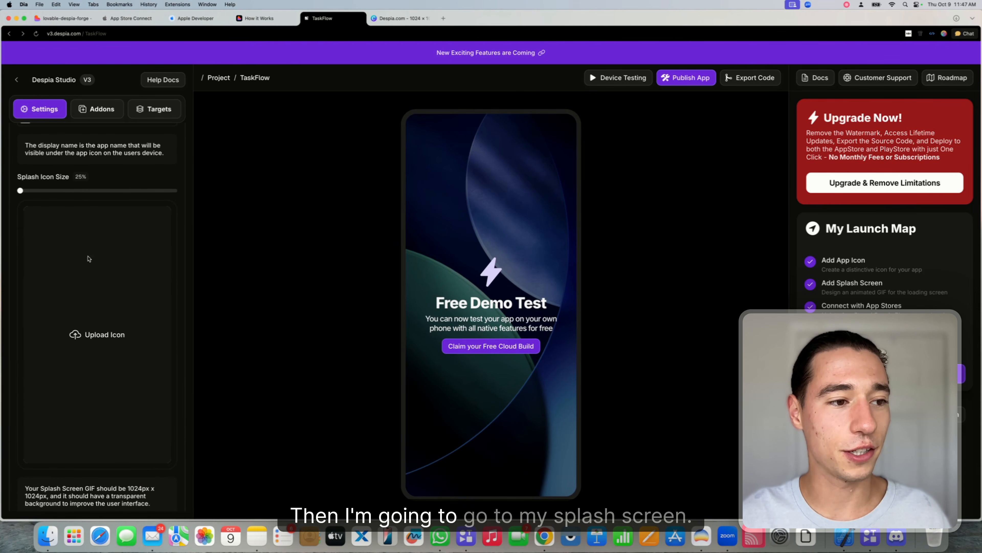
click(91, 346)
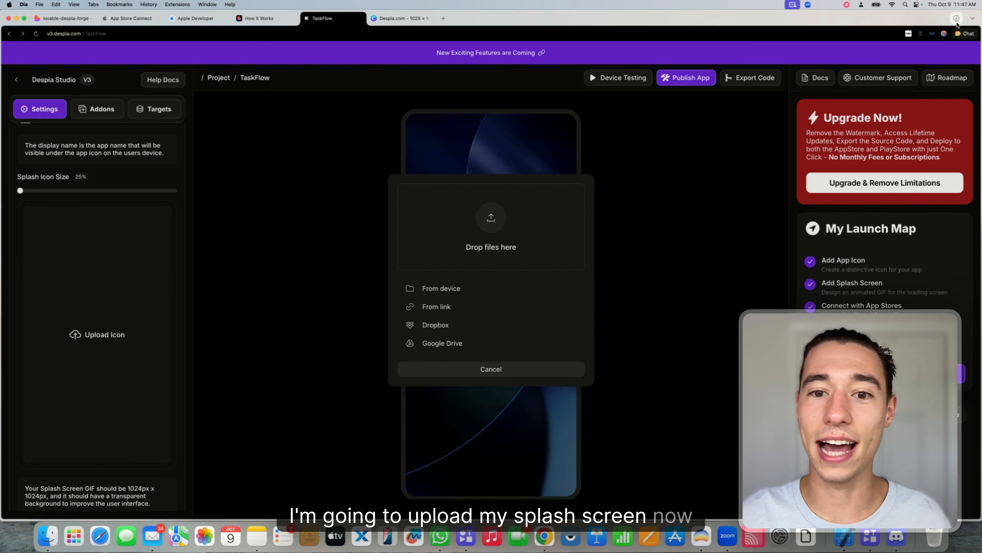
click(957, 18)
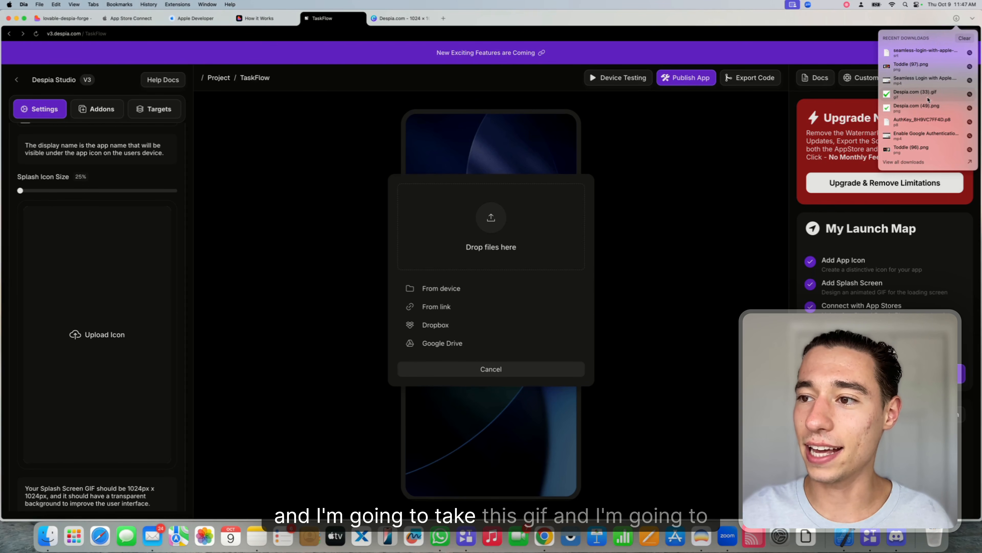
drag(933, 98, 530, 221)
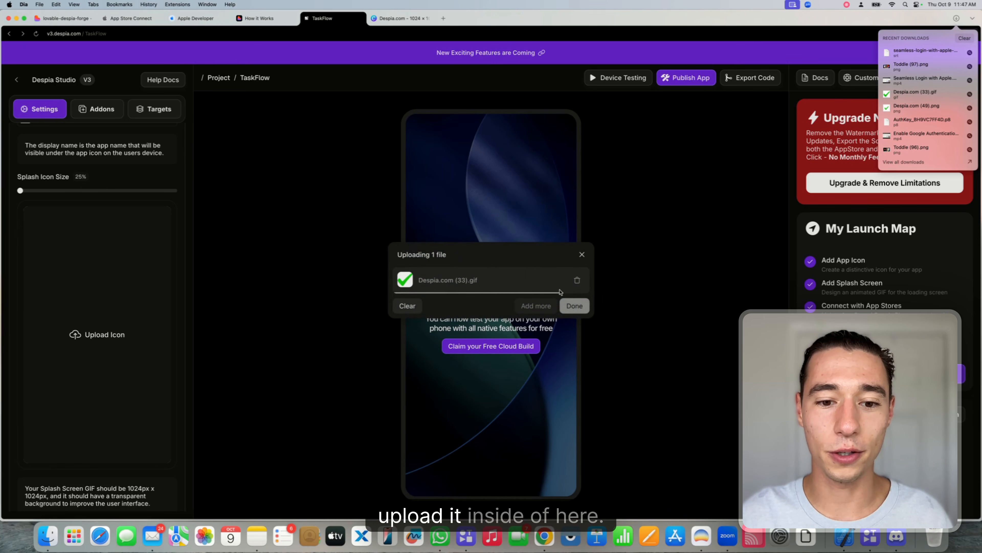
click(581, 311)
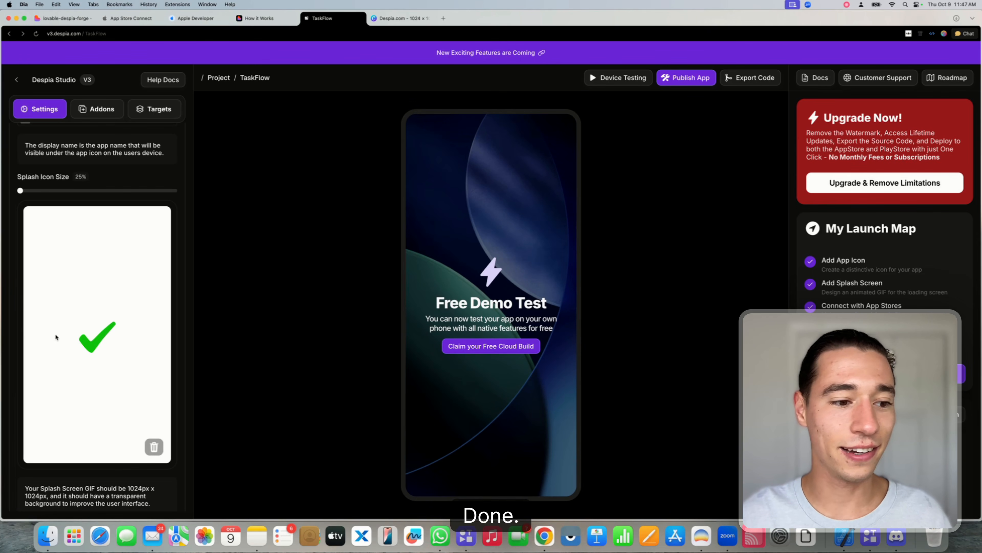
Open Publish App's one-click iOS deployment panel for bundle ID com.despia.taskflow
scroll(117, 325, down, 7)
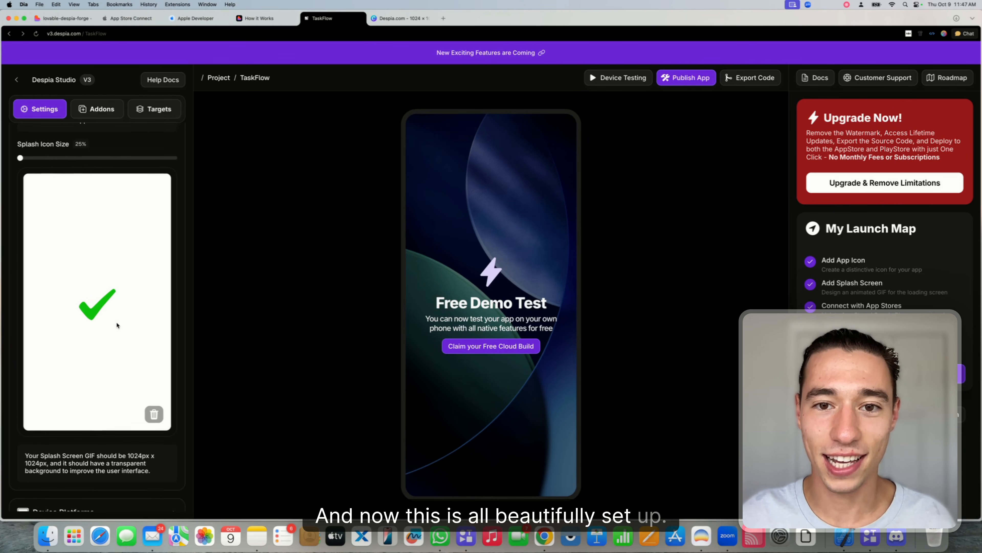
scroll(116, 322, down, 7)
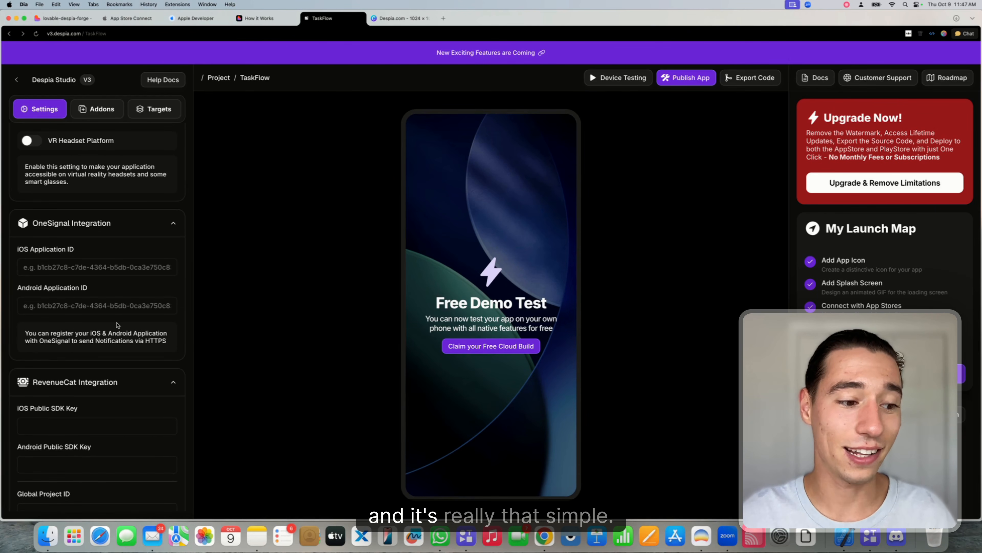
scroll(117, 324, up, 15)
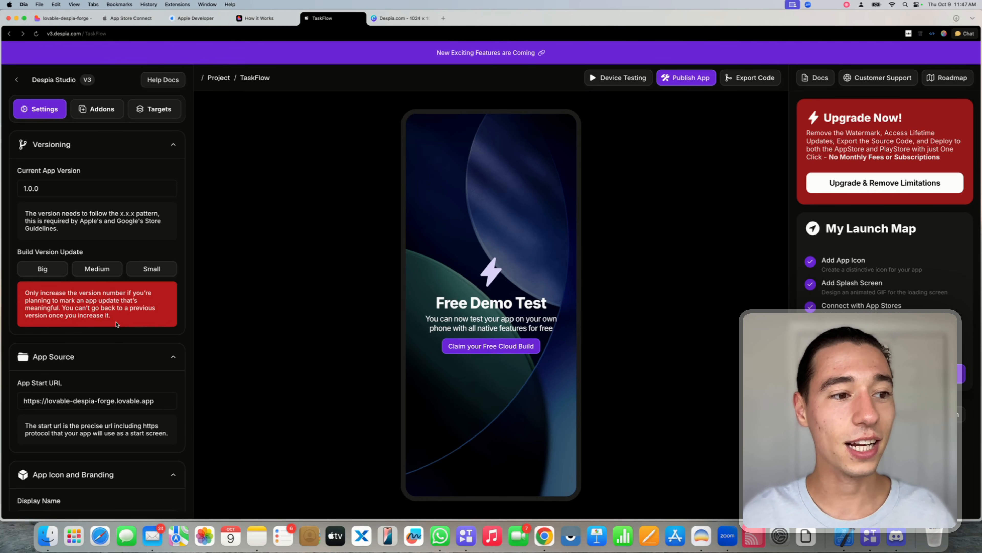
click(680, 80)
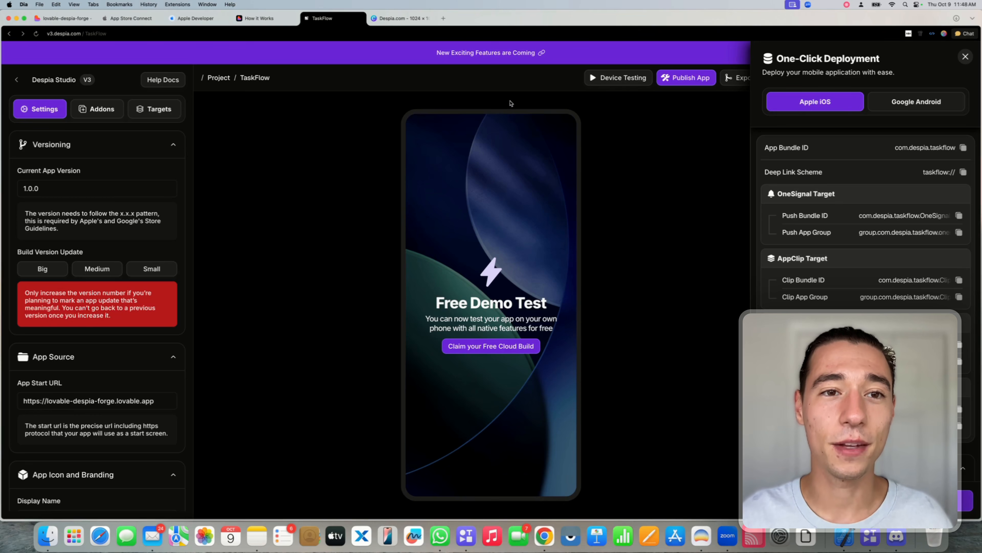
Generate an App Store Connect team API key named Despia with the App Manager role
click(128, 19)
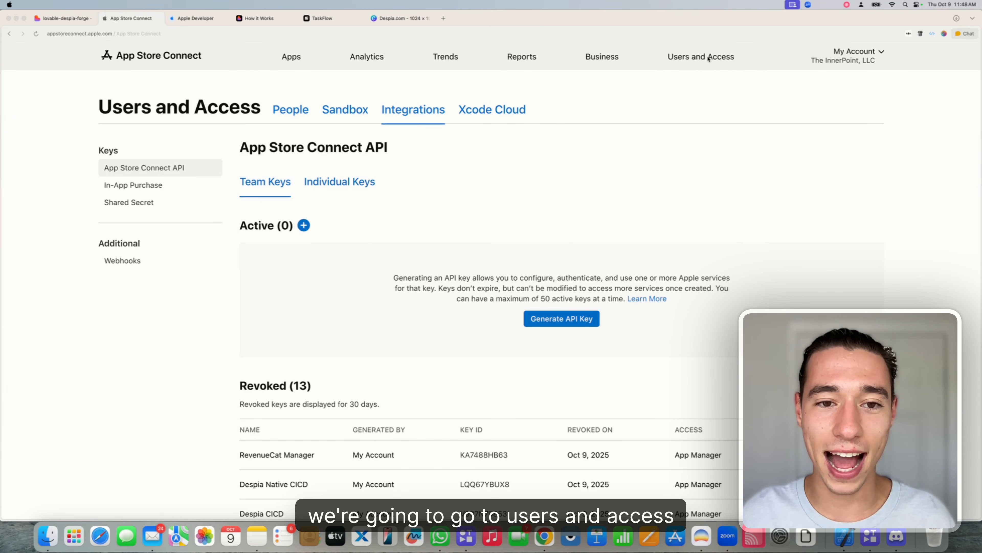
click(152, 173)
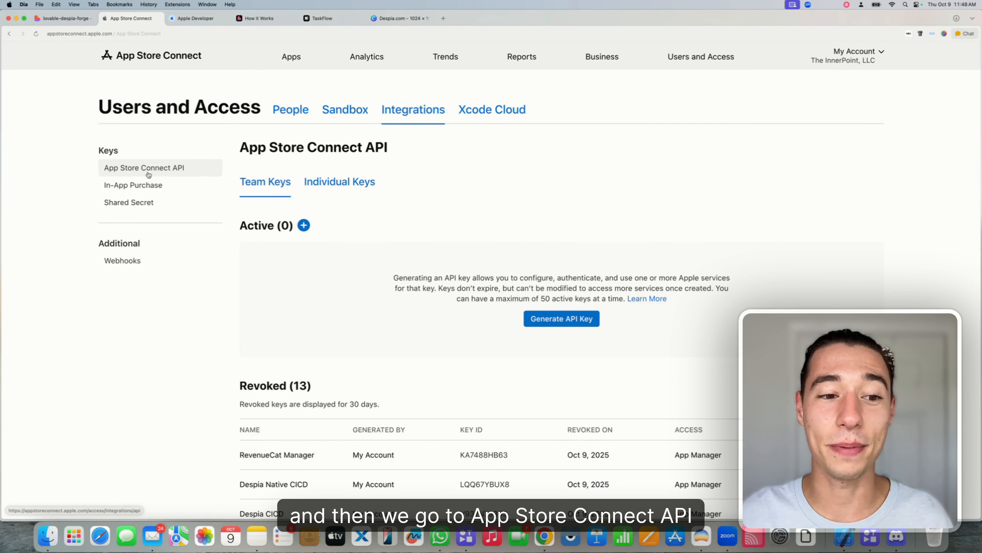
click(527, 319)
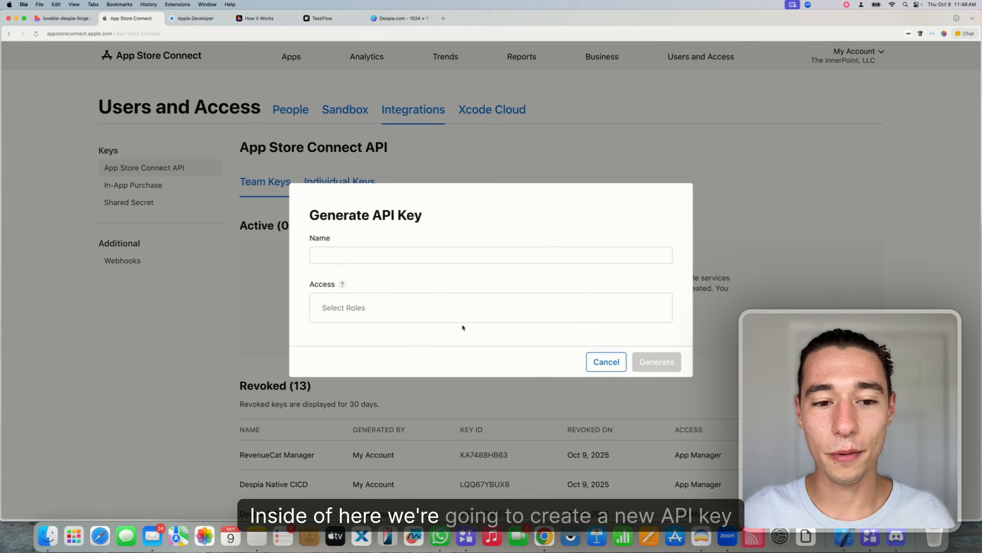
click(348, 259)
text(Despia)
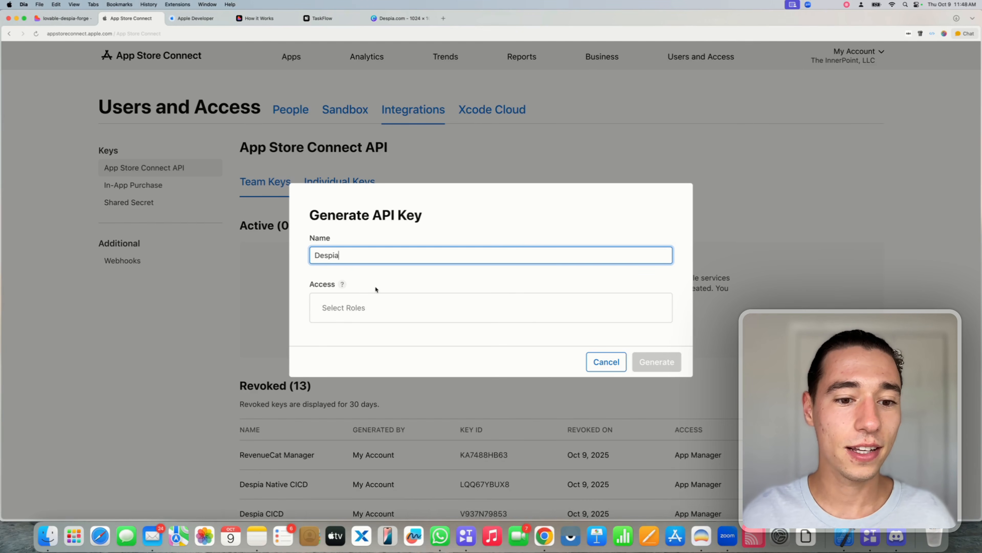
click(406, 308)
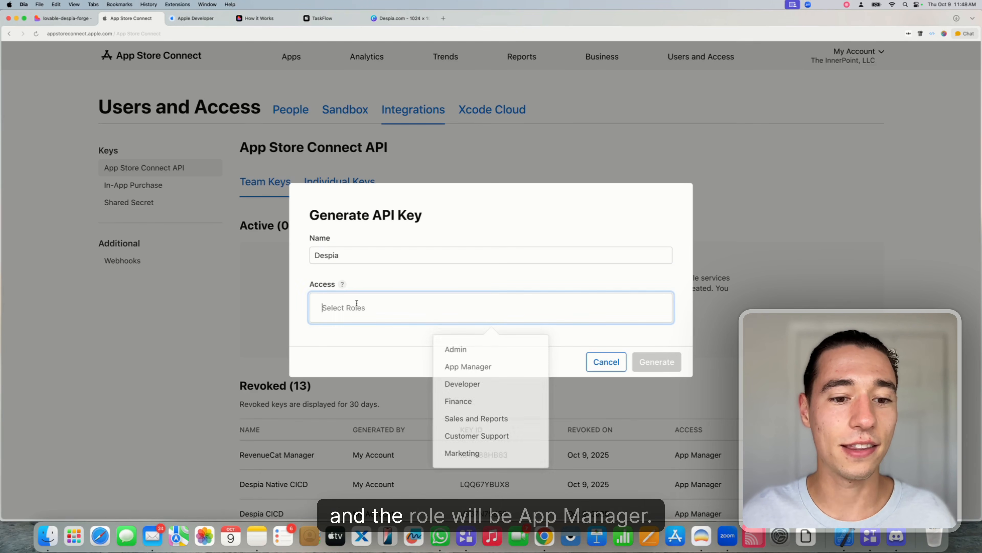
click(472, 367)
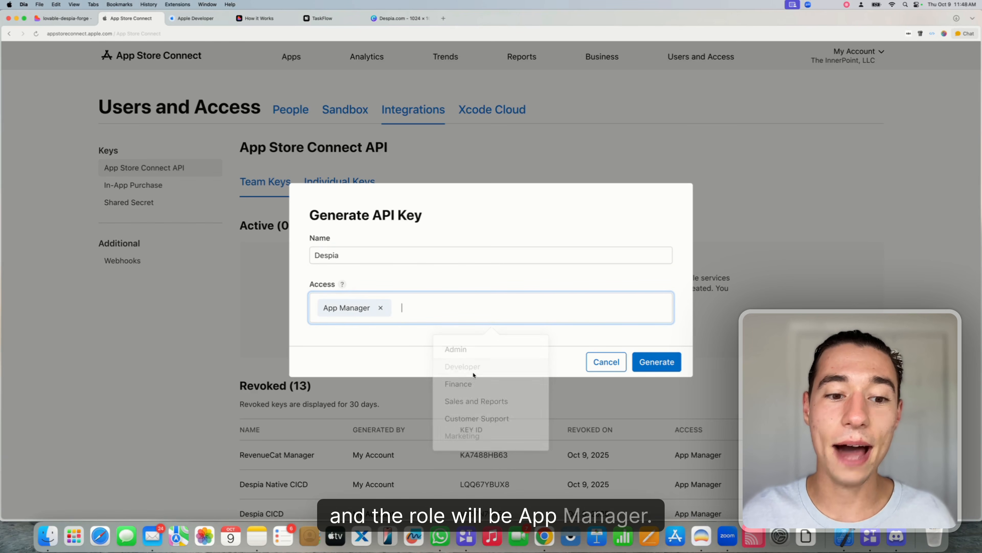
click(666, 363)
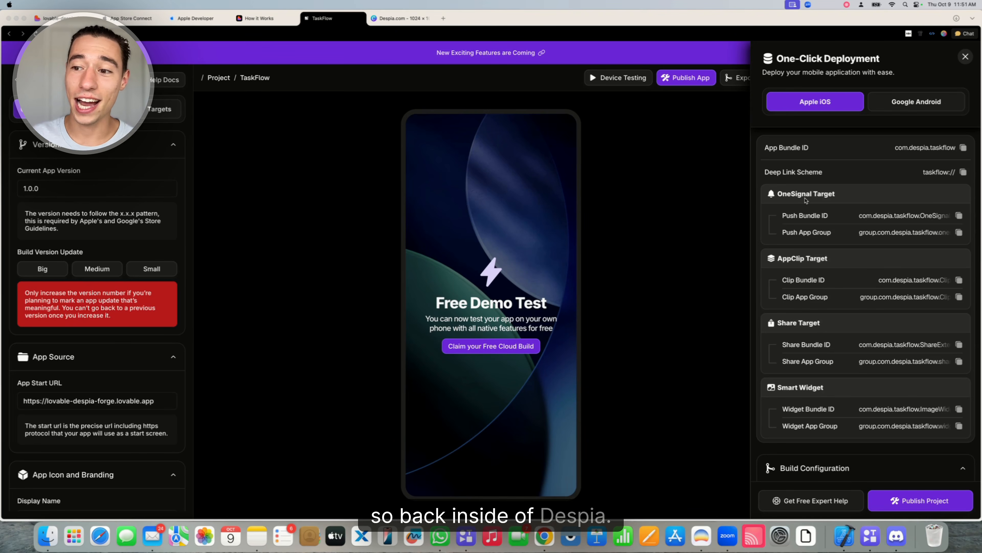
Check the Development Team list, then expand the Add New Developer Account form
scroll(825, 214, down, 10)
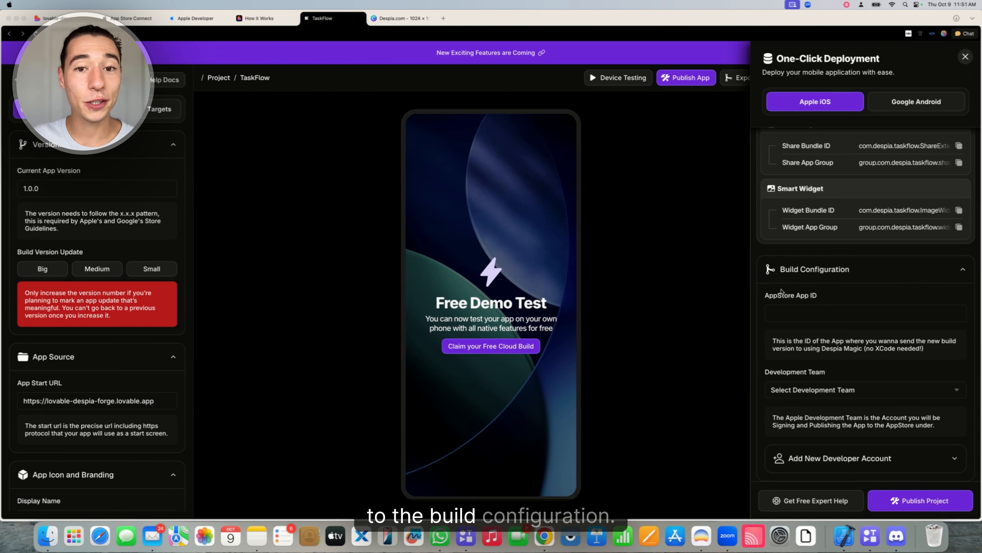
click(811, 391)
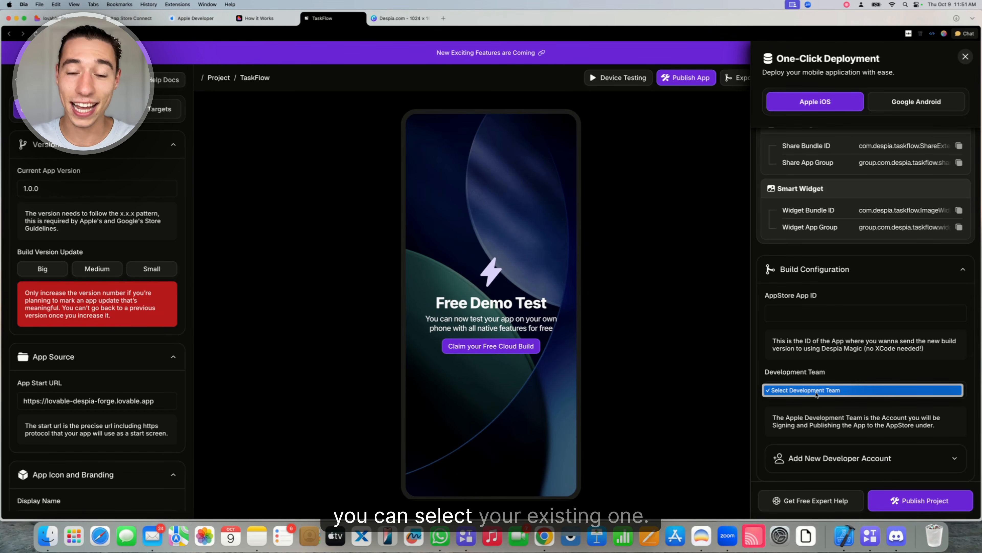
click(817, 391)
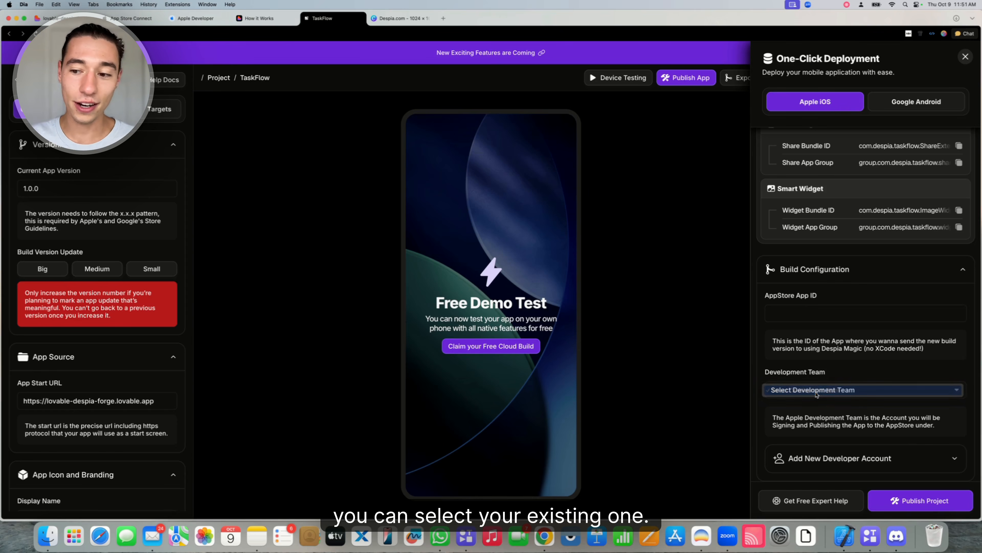
click(796, 458)
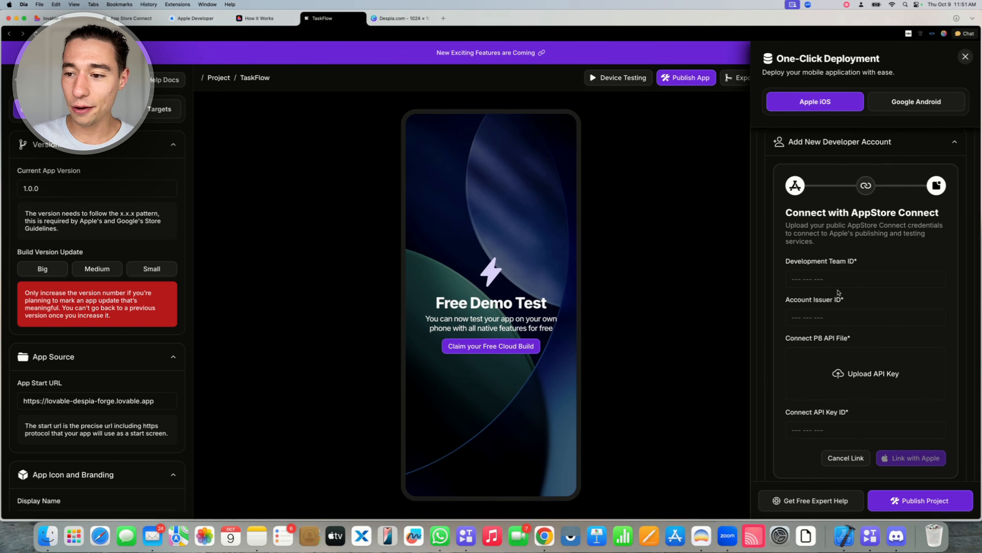
click(794, 285)
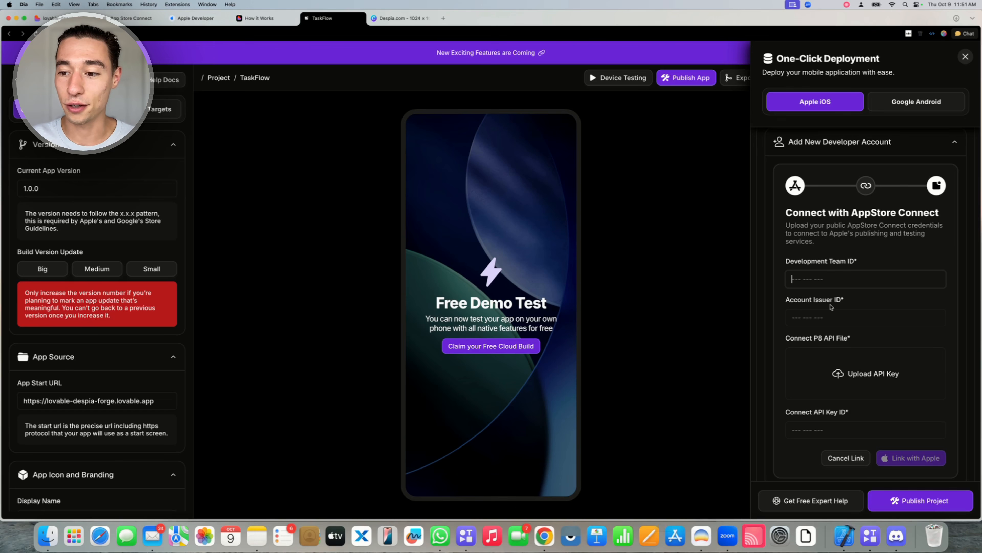
click(126, 20)
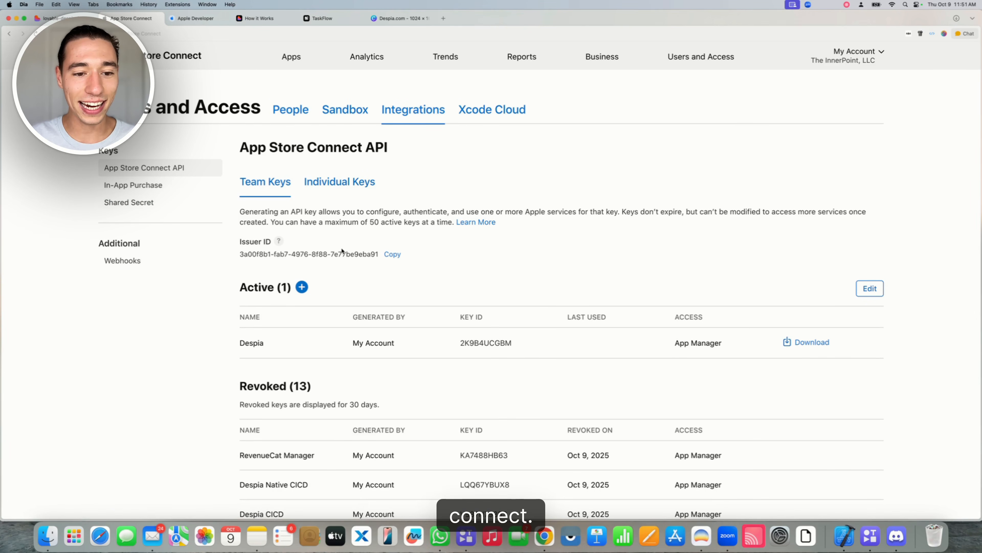
Copy the App Store Connect issuer ID into Despia's Account Issuer ID field
triple_click(373, 252)
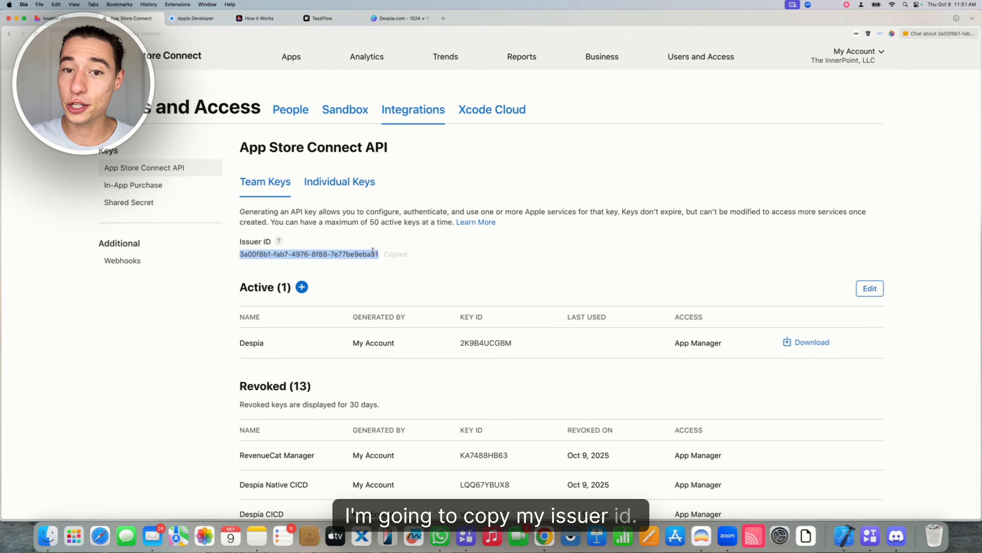
drag(321, 18, 196, 19)
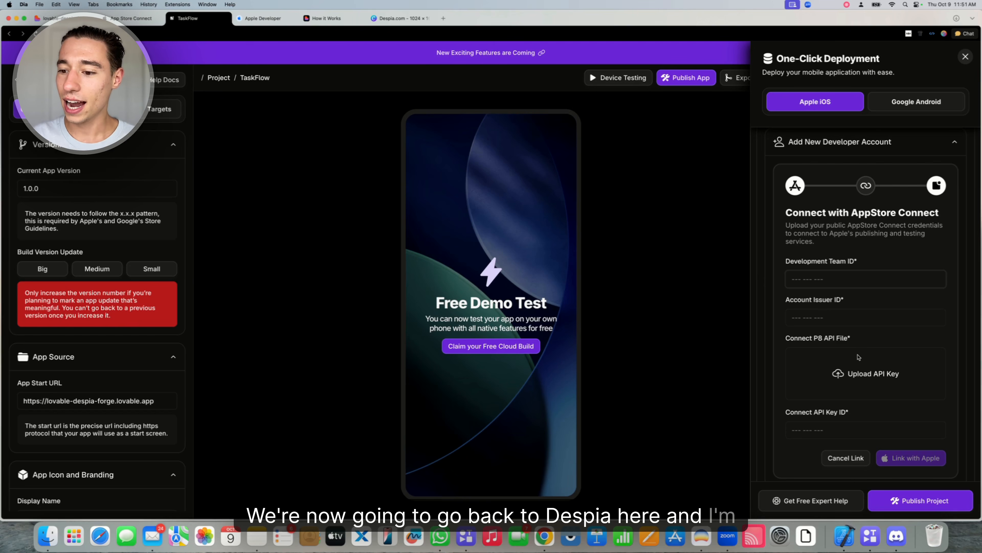
click(803, 316)
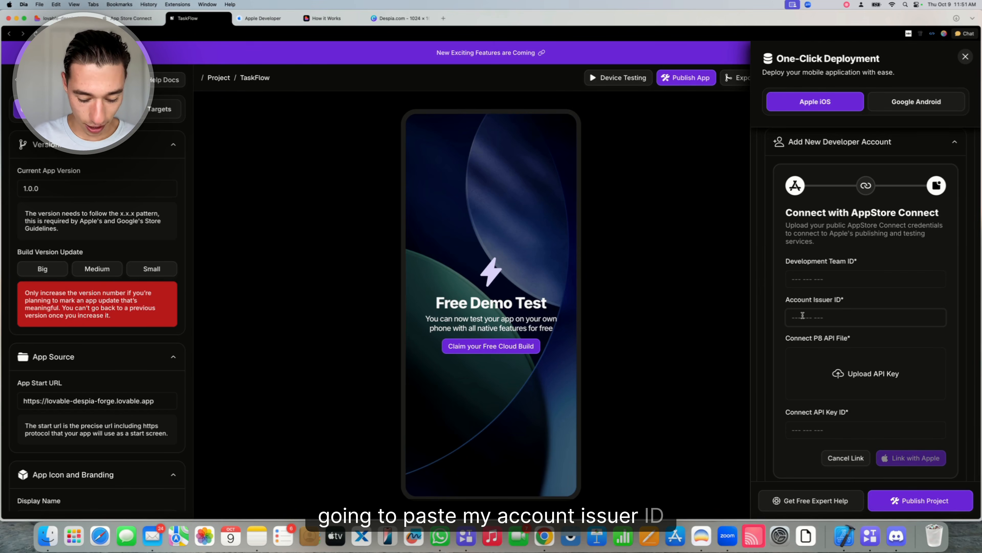
text(3a00f8b1-fab7-4976-8f88-7e77be9eba91)
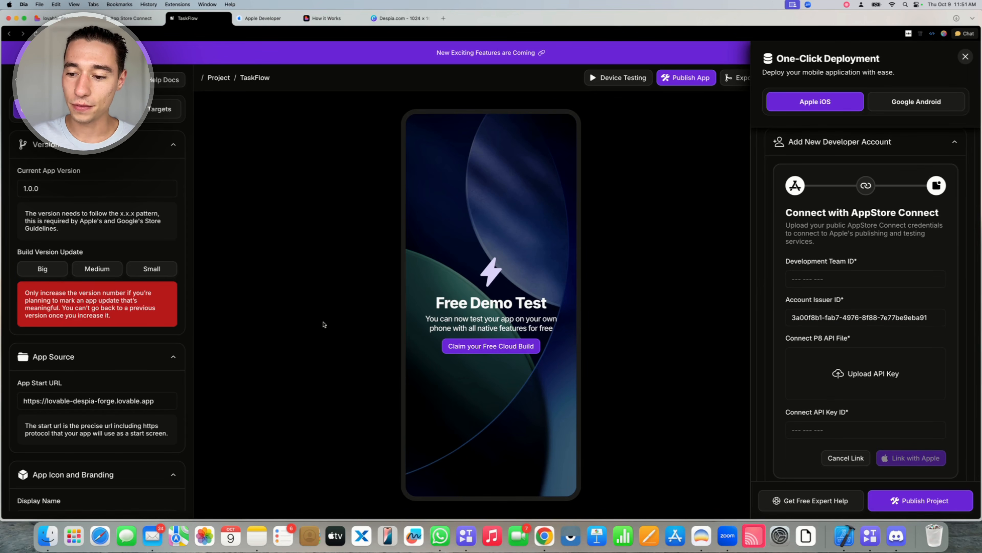
Copy the Despia key's ID into the Connect API Key ID field
click(130, 20)
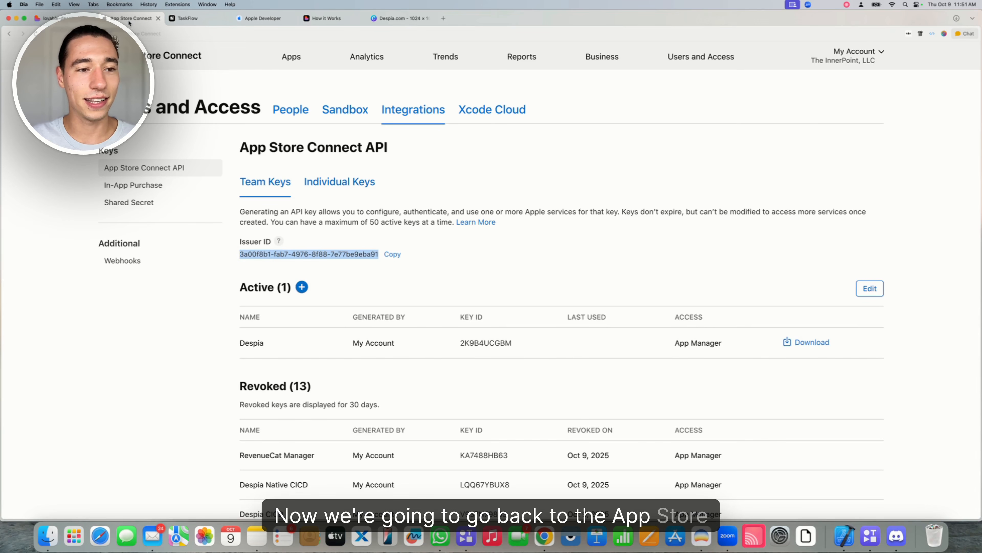
click(534, 343)
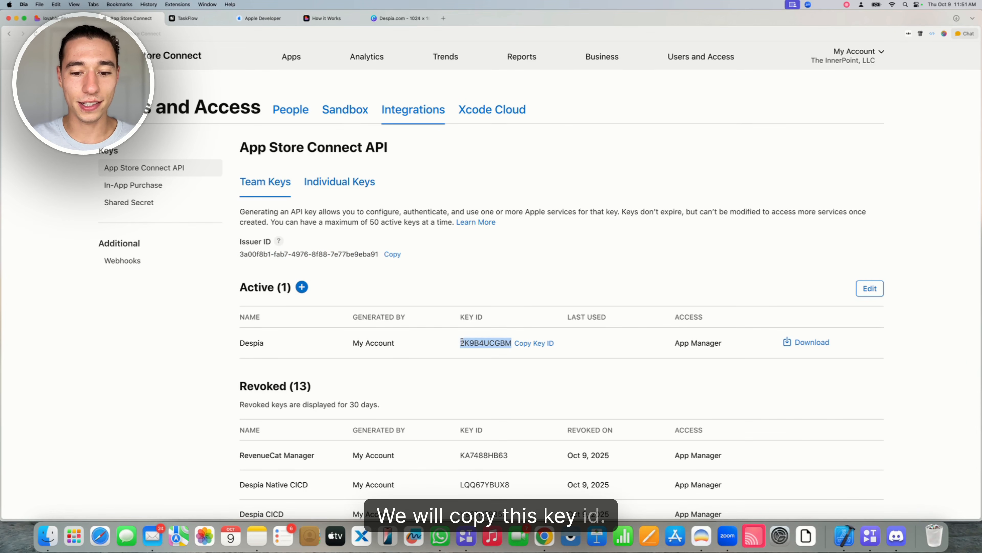
click(188, 18)
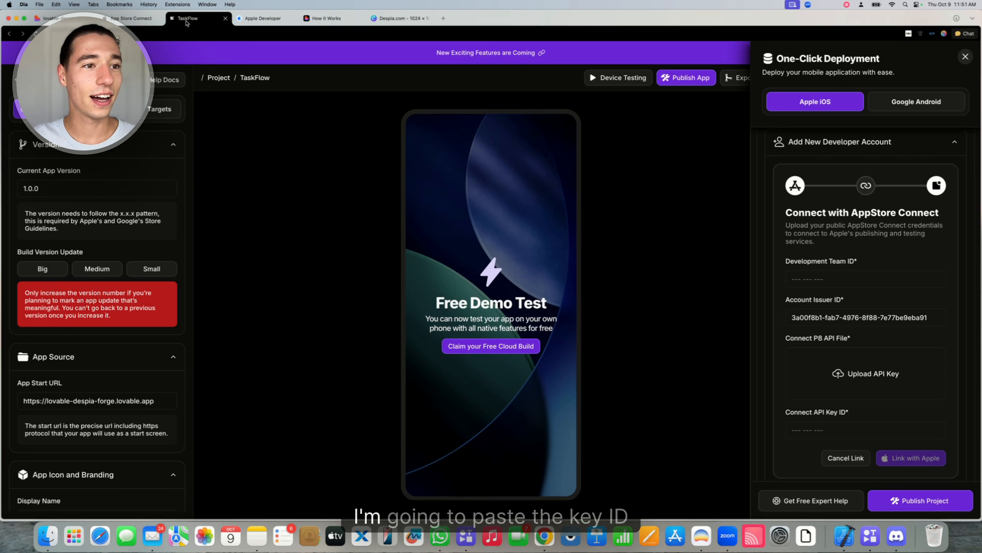
key(super+v)
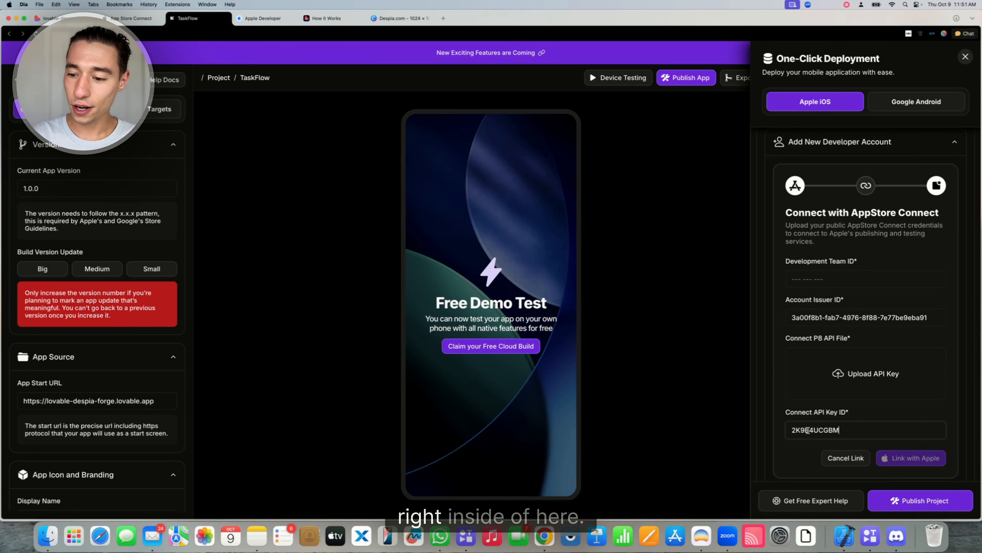
Download the Despia API key's .p8 private key file from App Store Connect
click(131, 18)
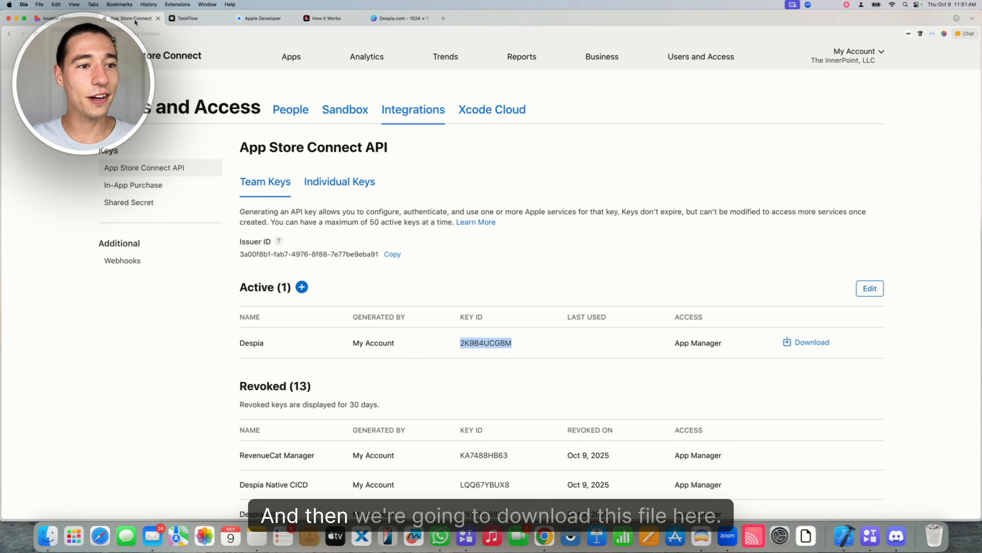
click(767, 303)
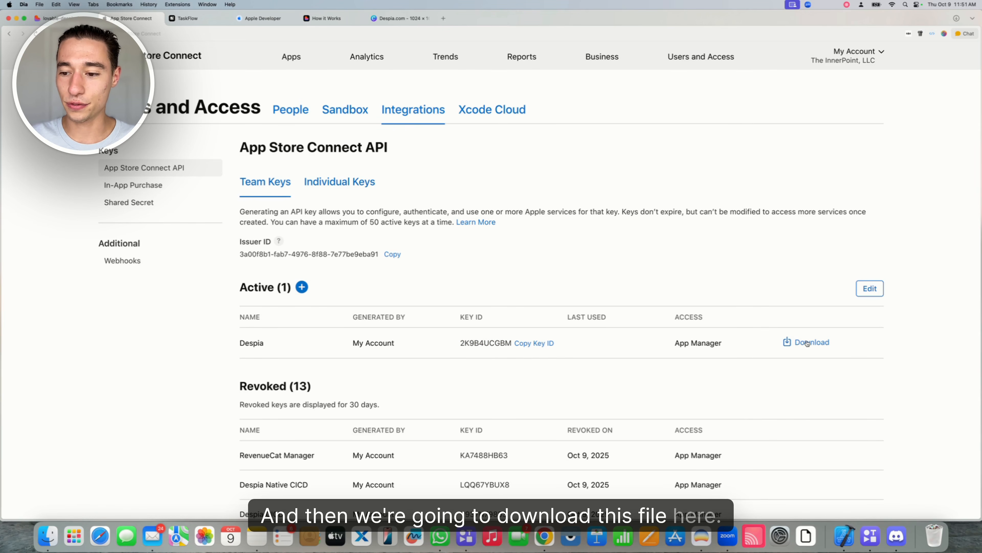
click(810, 343)
click(649, 326)
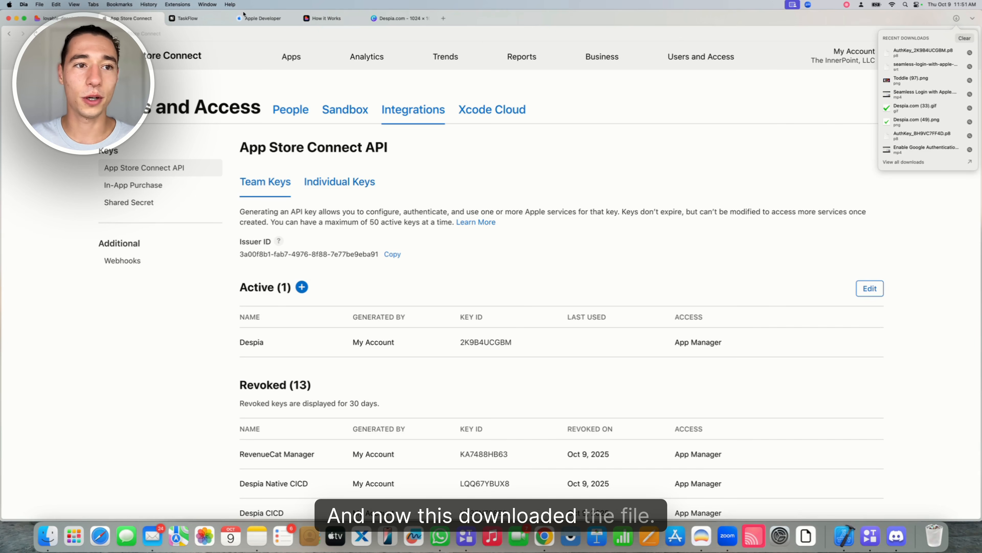
Upload the downloaded AuthKey .p8 file into Despia as the AppStore Connect Key
click(194, 20)
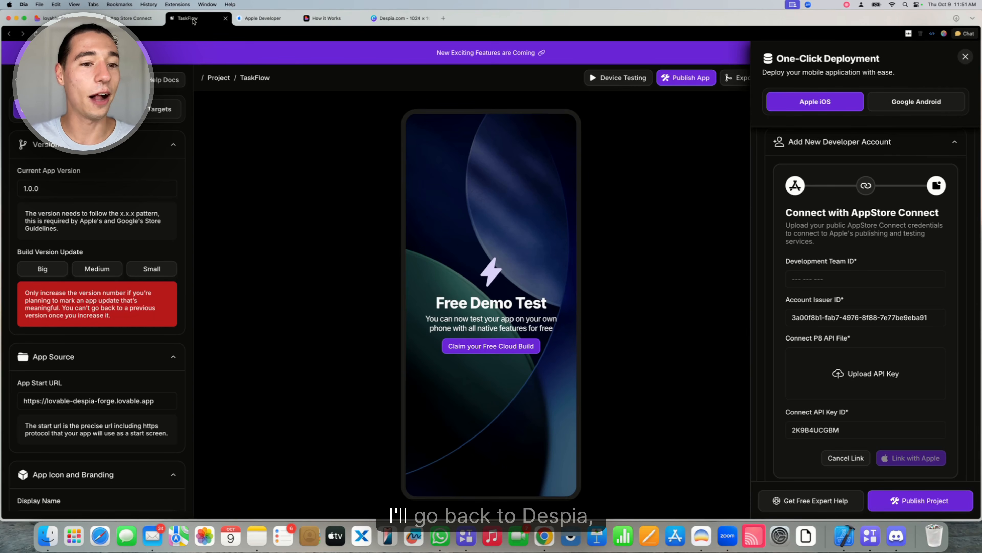
click(894, 375)
click(500, 221)
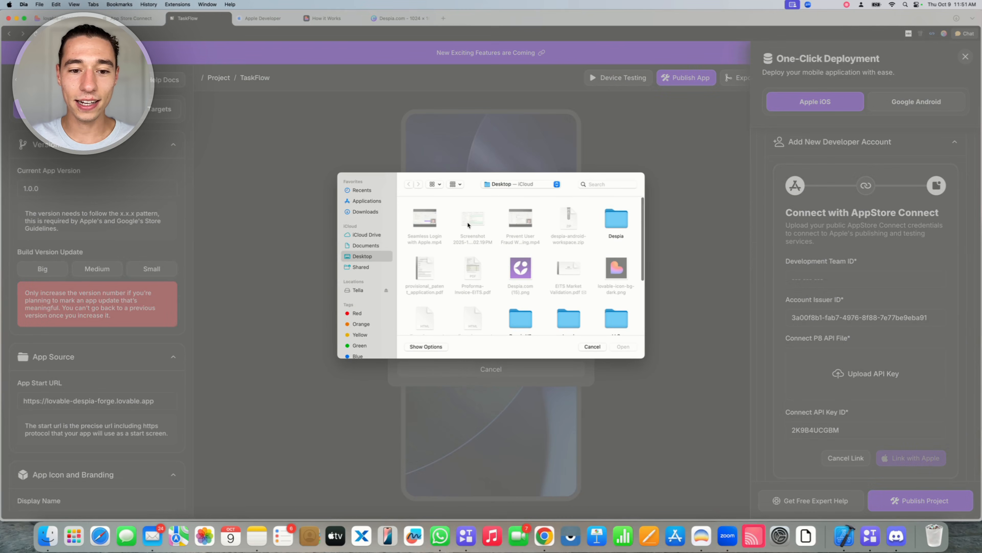
click(592, 346)
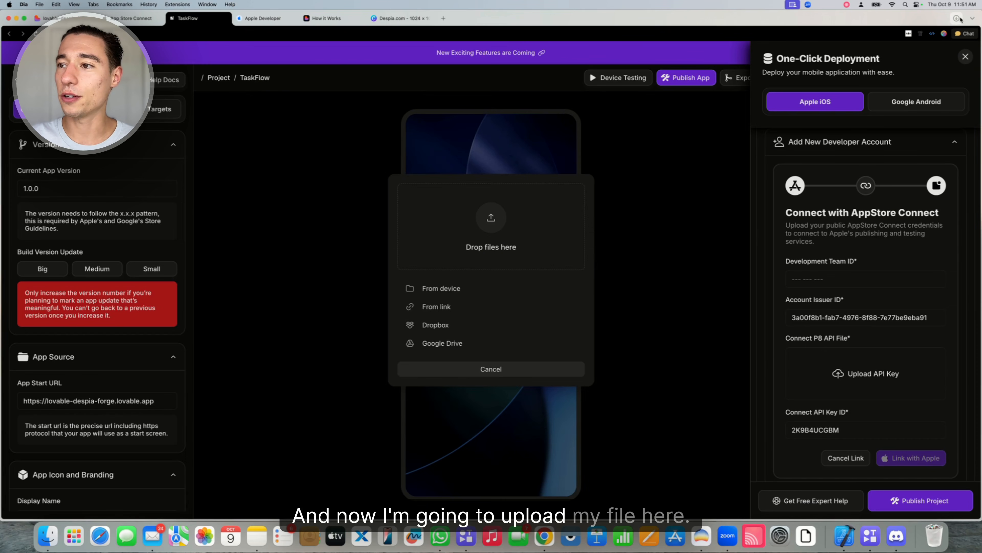
click(957, 19)
drag(895, 58, 492, 224)
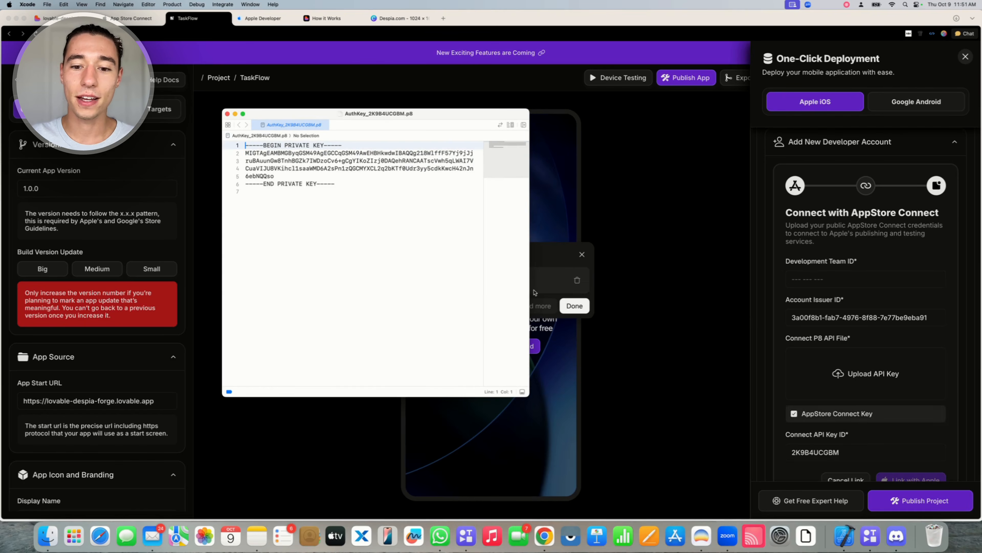
click(228, 114)
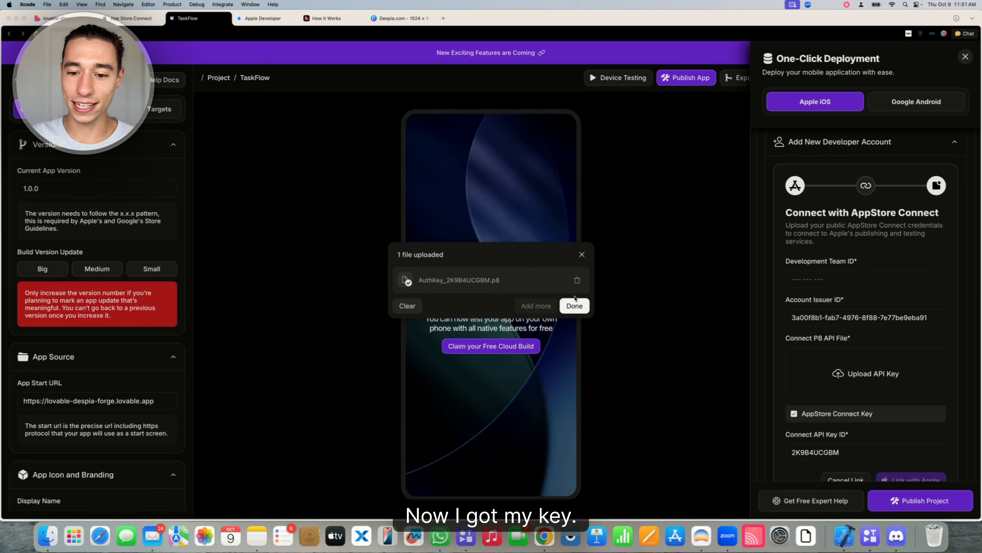
click(575, 304)
click(576, 305)
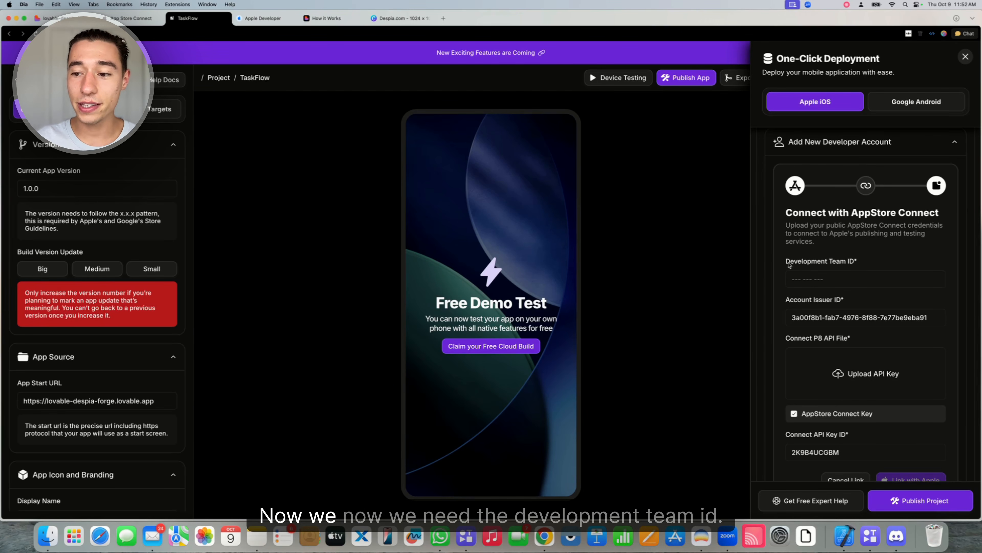
Go to the Apple Developer website and open the developer account overview
click(861, 265)
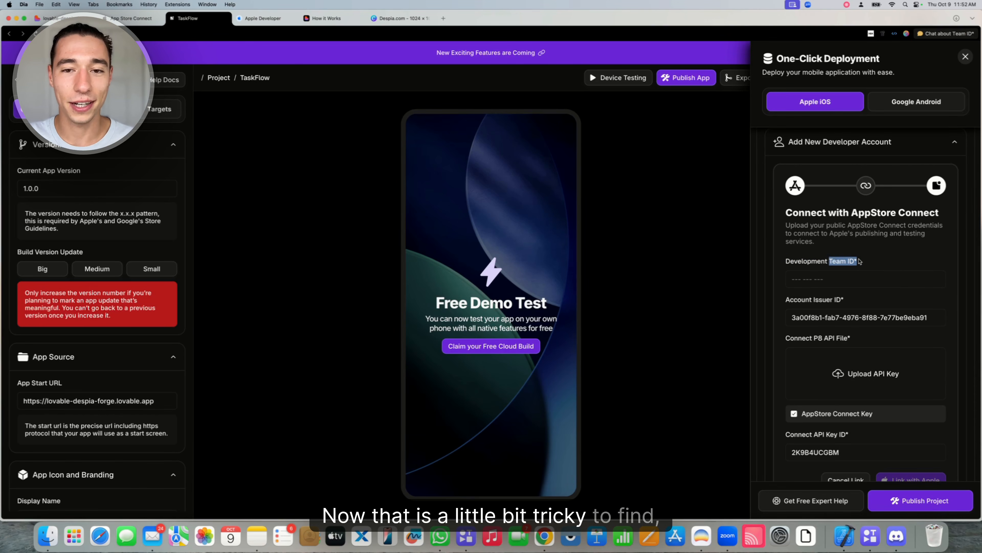
click(866, 265)
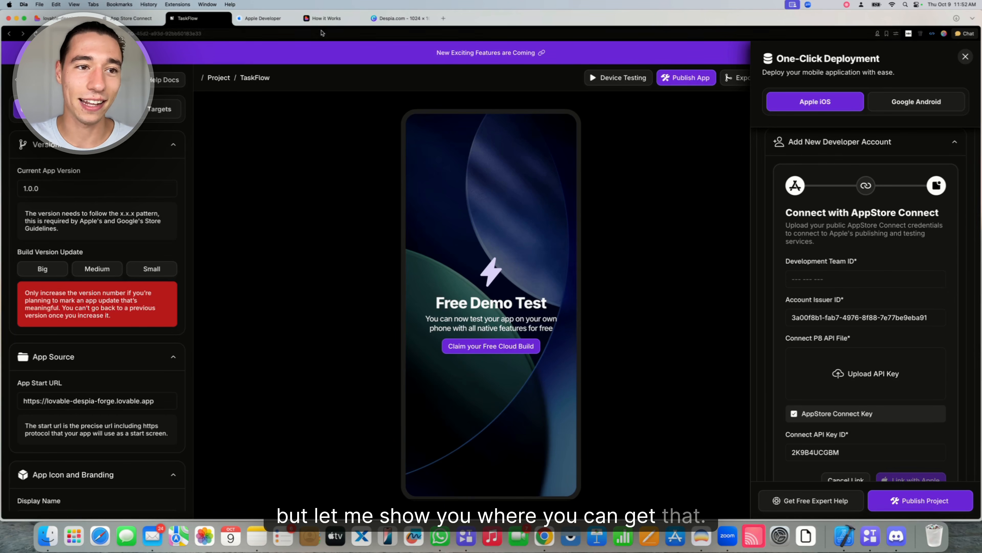
click(253, 17)
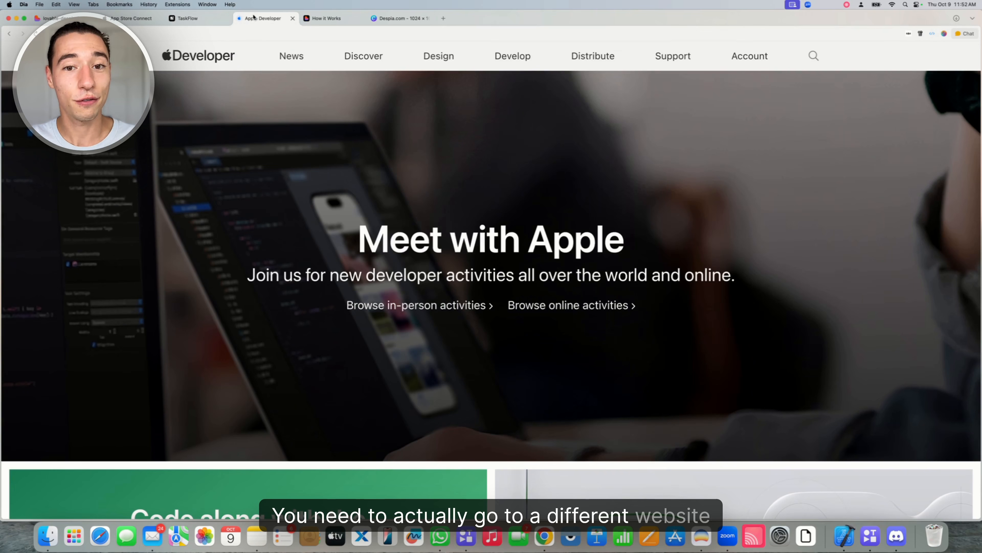
click(204, 34)
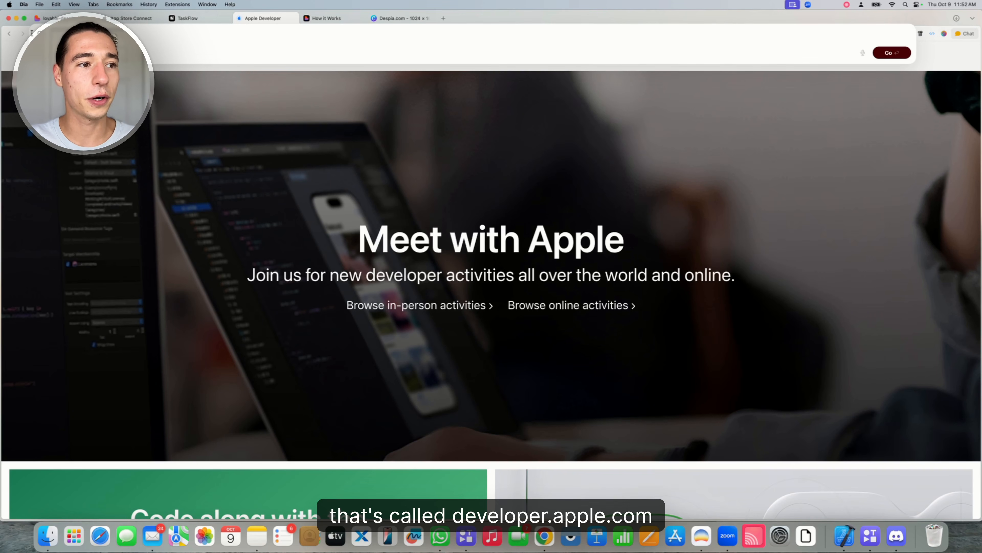
click(248, 147)
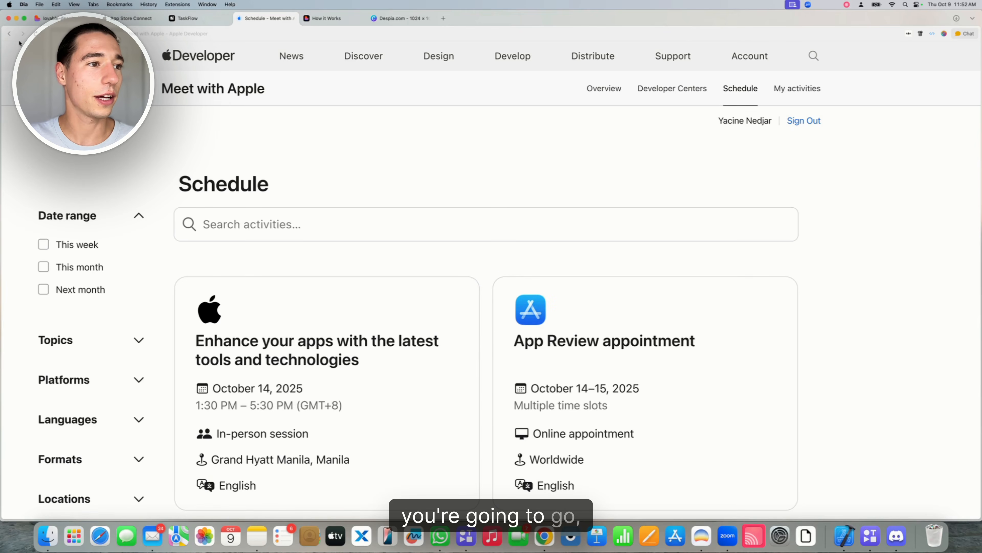
click(9, 34)
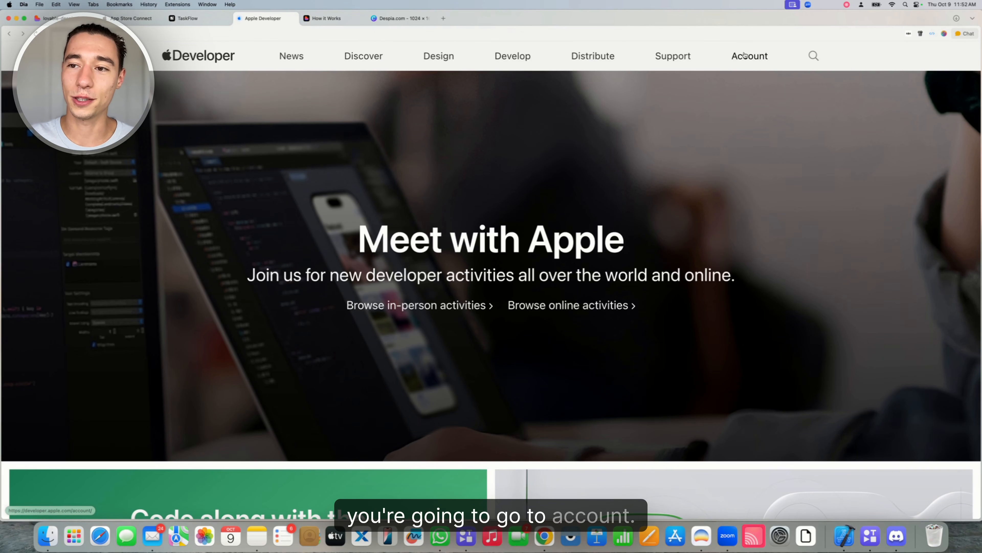
click(746, 55)
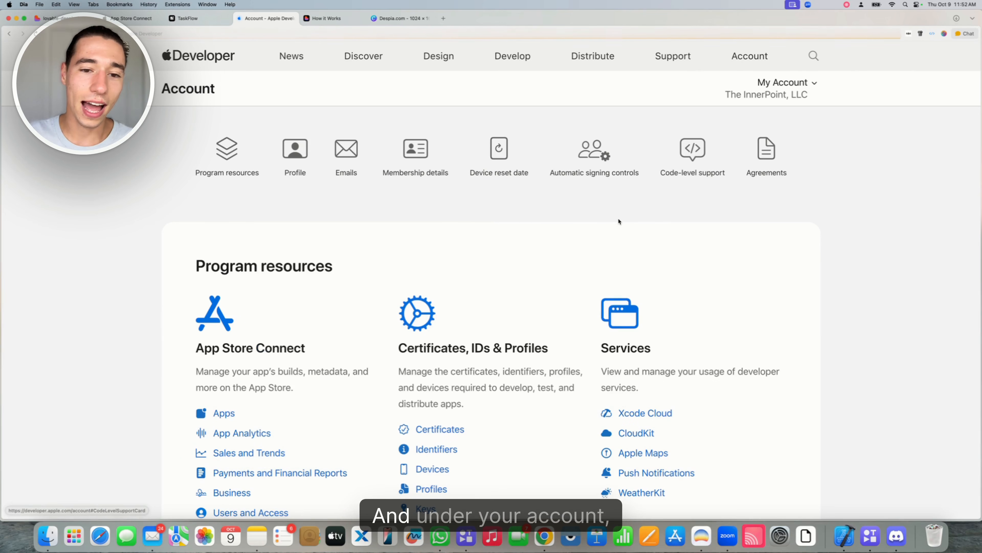
Copy the team ID from the Identifiers page and return to the TaskFlow deployment panel
scroll(520, 271, down, 3)
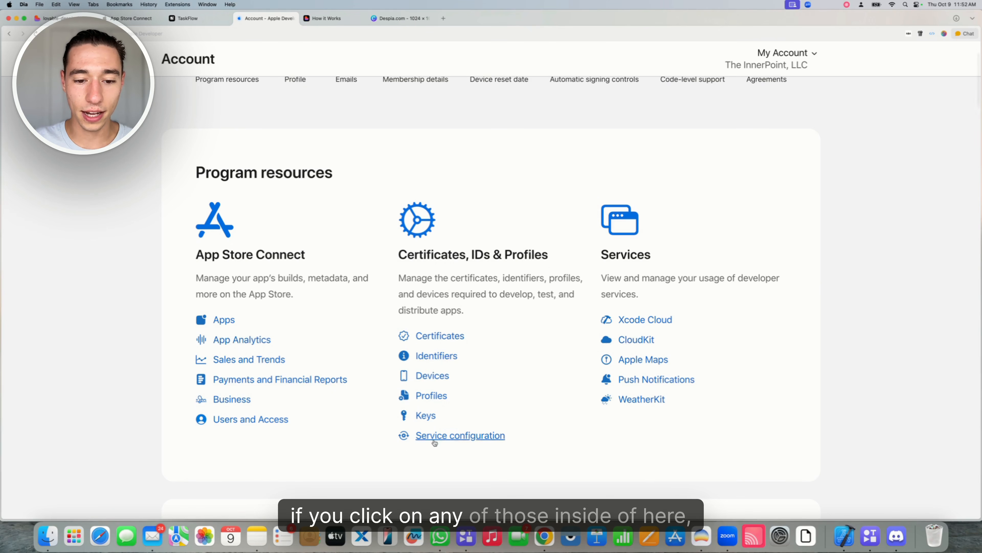
click(432, 356)
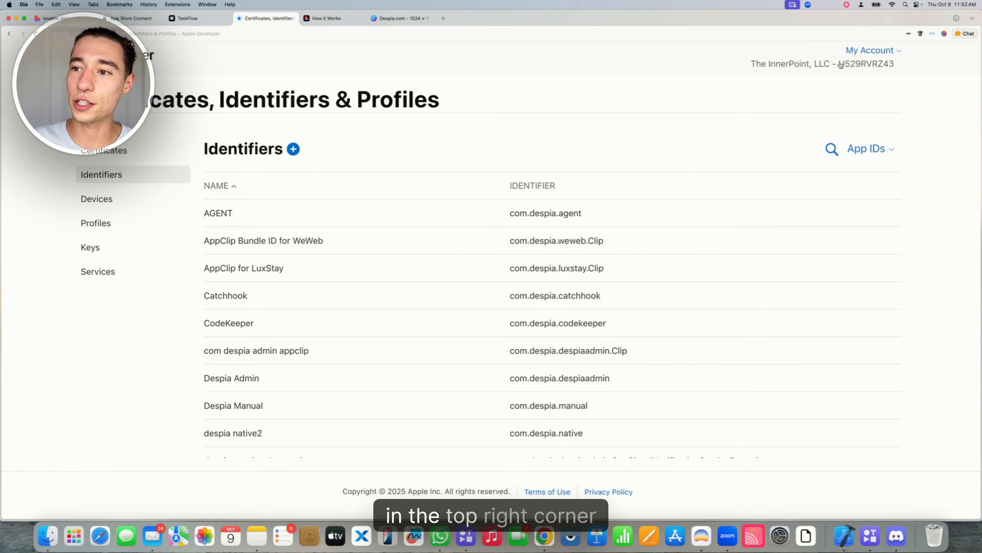
drag(838, 64, 905, 66)
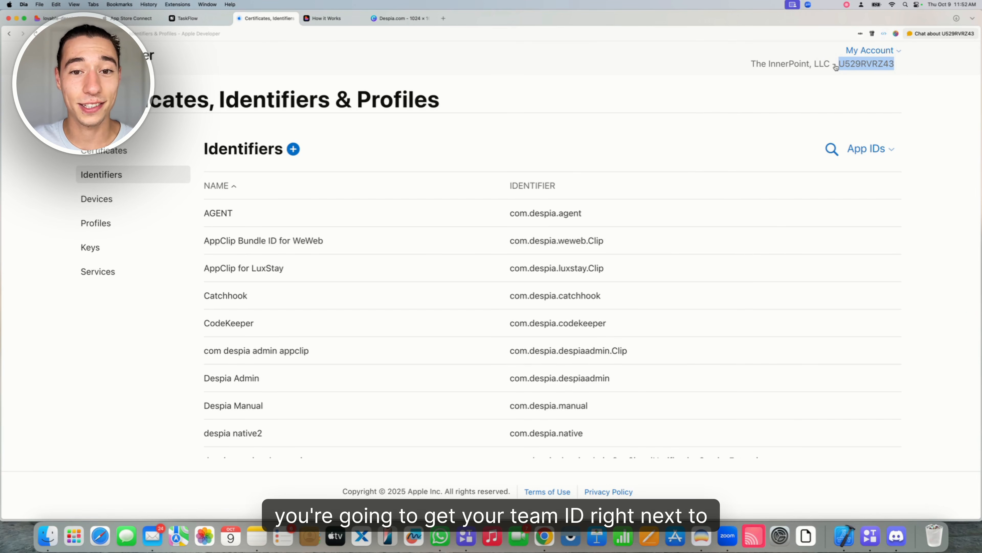
click(189, 18)
Paste the team ID into Development Team ID, link with Apple, and select the linked team
click(839, 273)
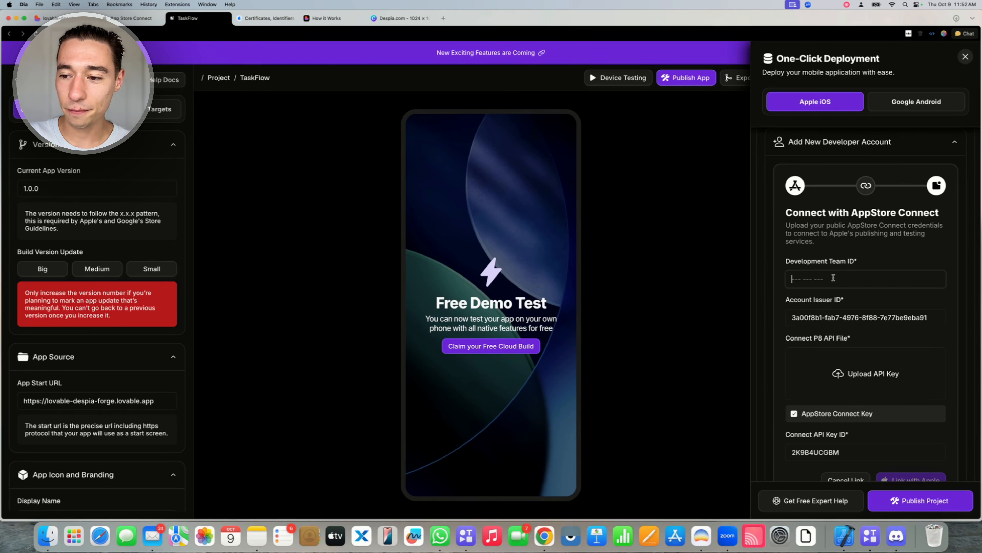
text(U529RVRZ43)
scroll(884, 311, down, 2)
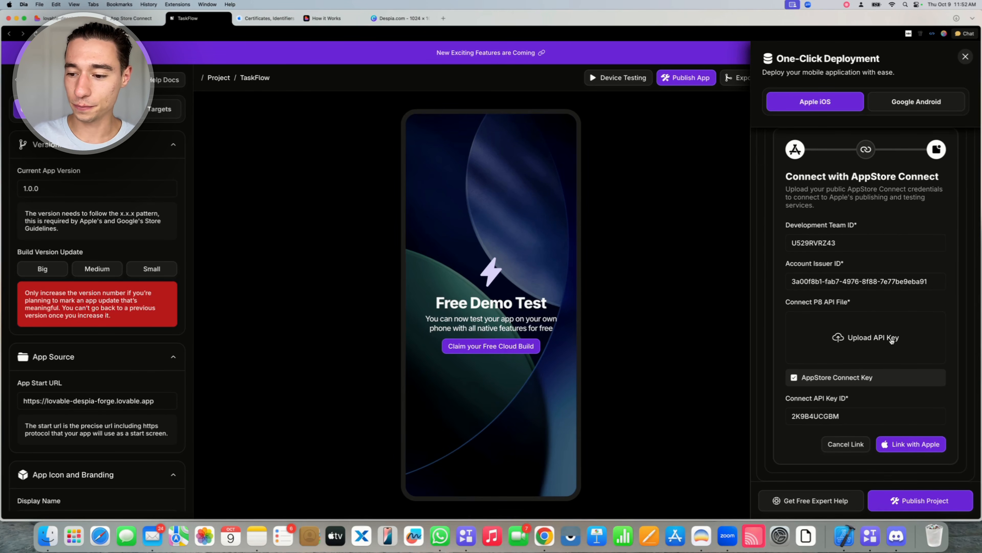
click(911, 445)
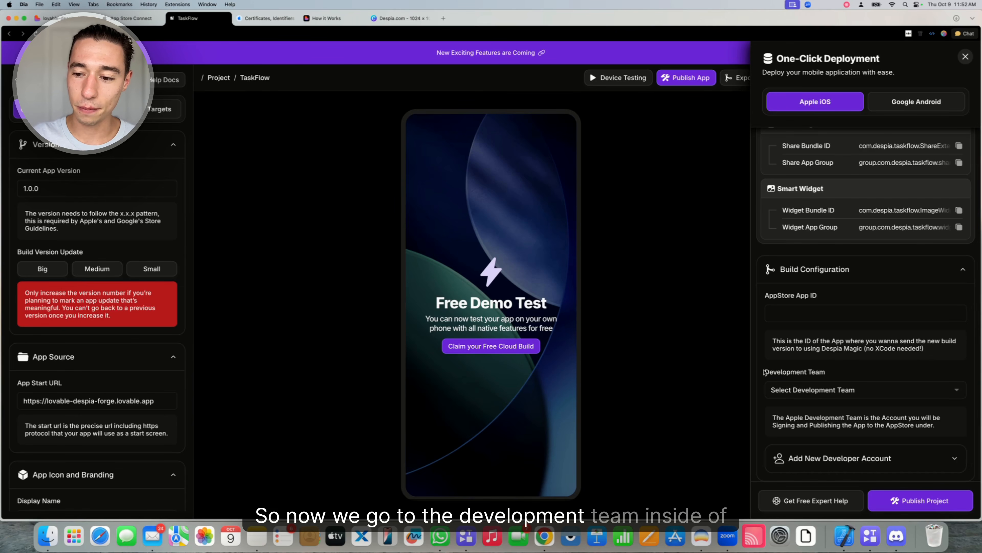
click(832, 390)
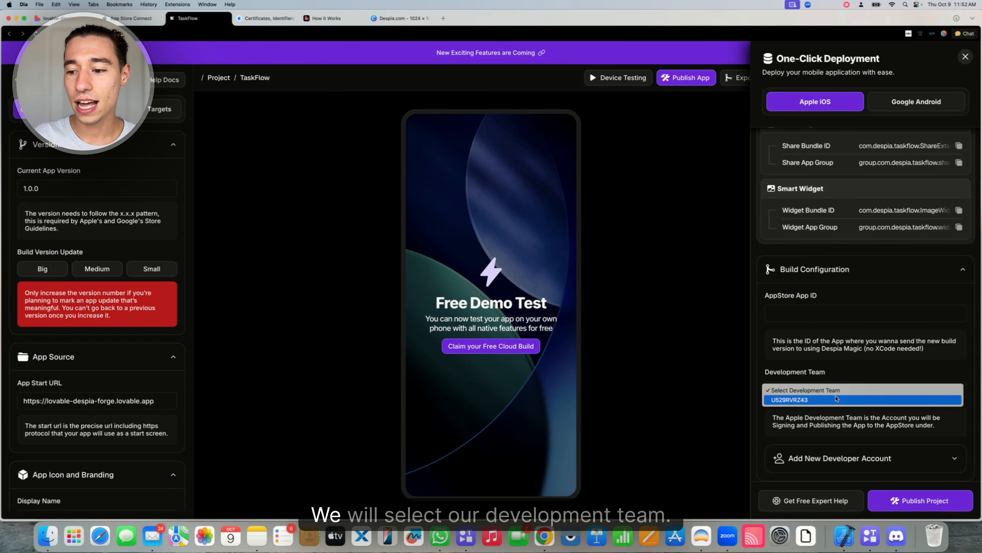
click(800, 400)
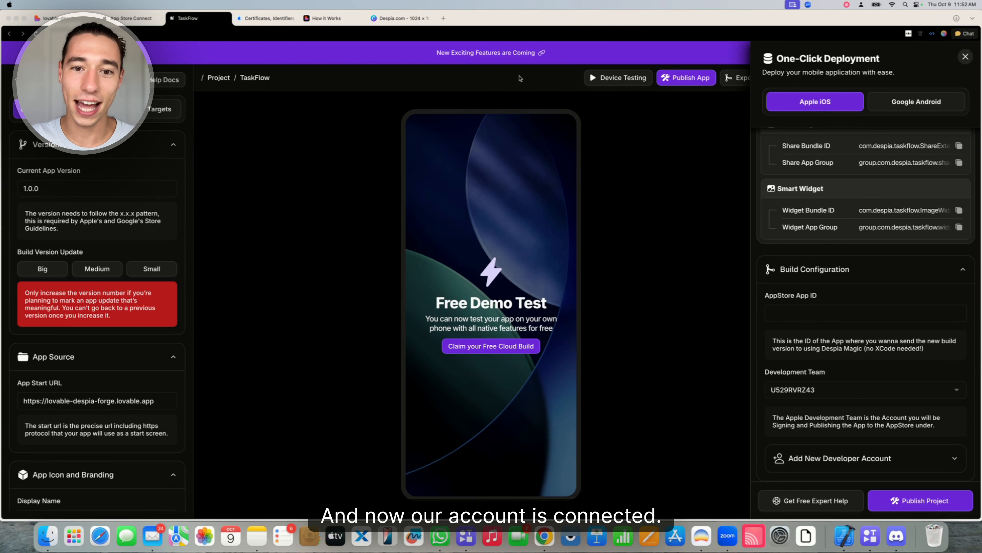
Select and copy the App Bundle ID com.despia.taskflow from the One-Click Deployment panel
scroll(851, 310, up, 5)
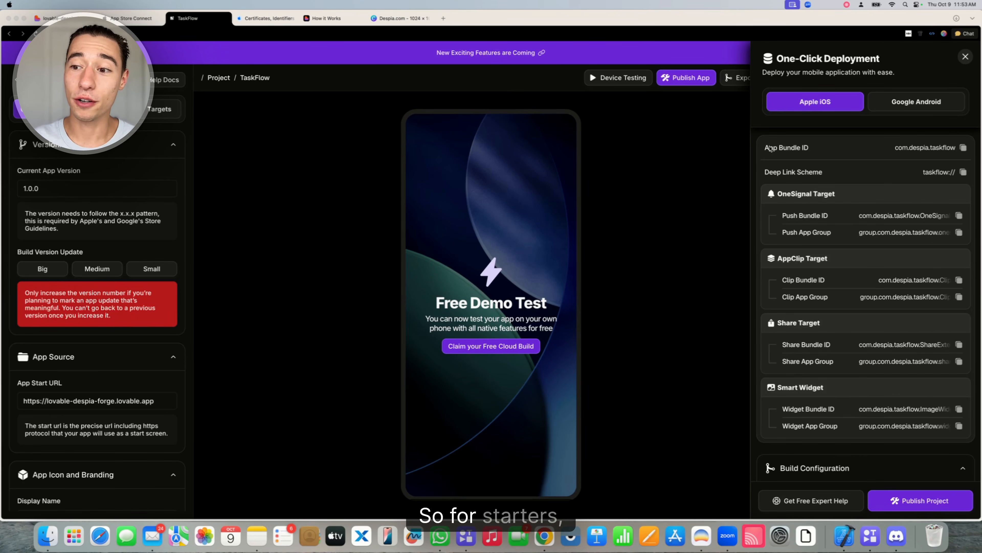
click(896, 149)
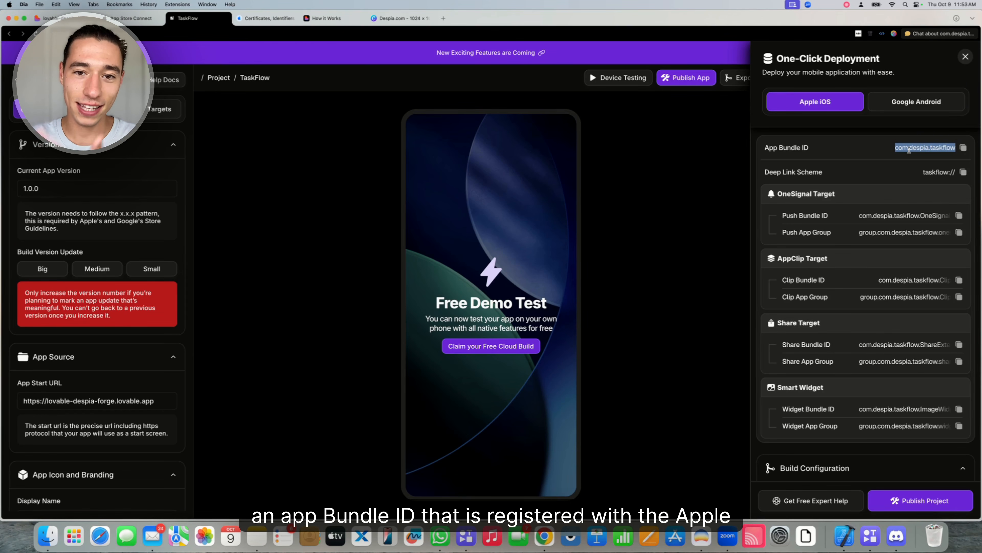
click(769, 149)
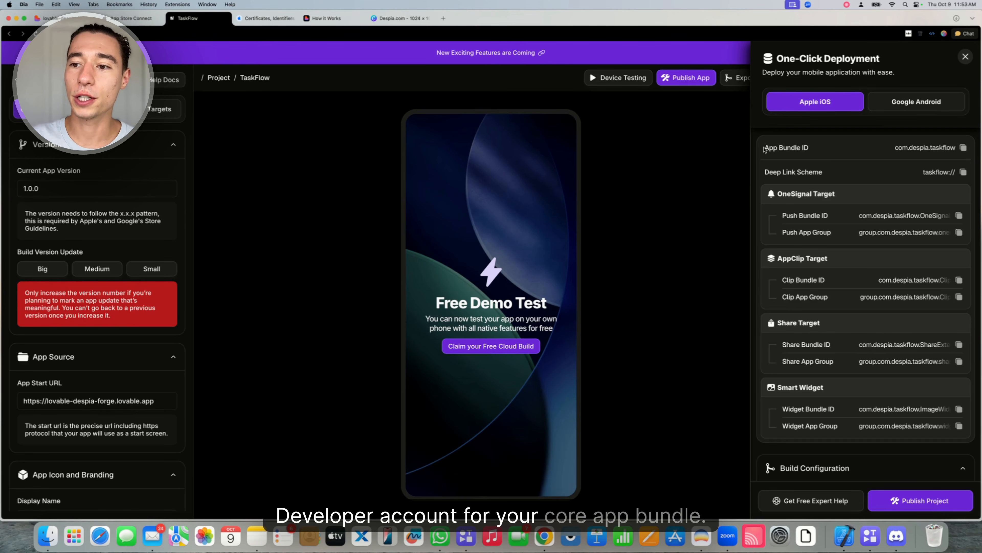
drag(956, 147, 905, 147)
drag(782, 194, 858, 424)
click(829, 248)
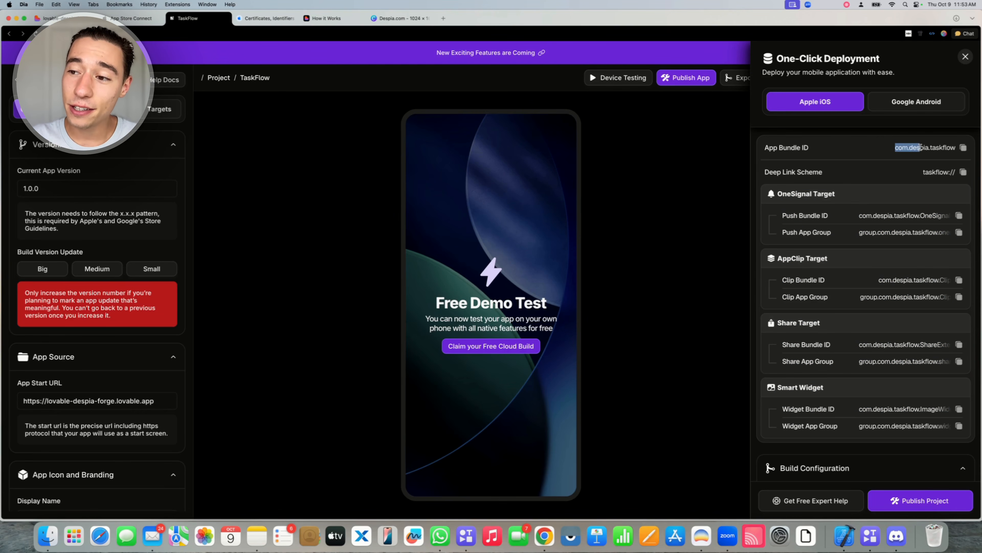
drag(904, 146, 962, 155)
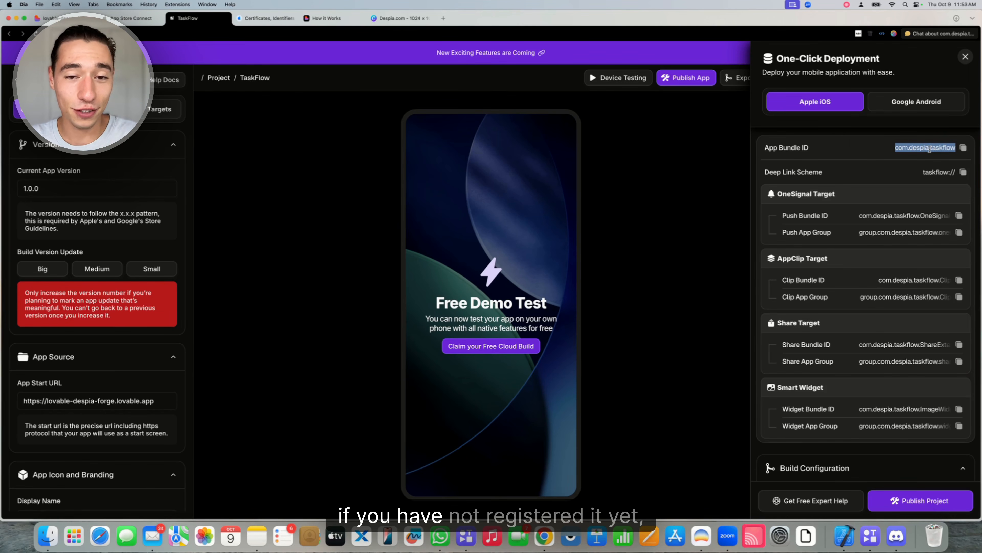
key(super+c)
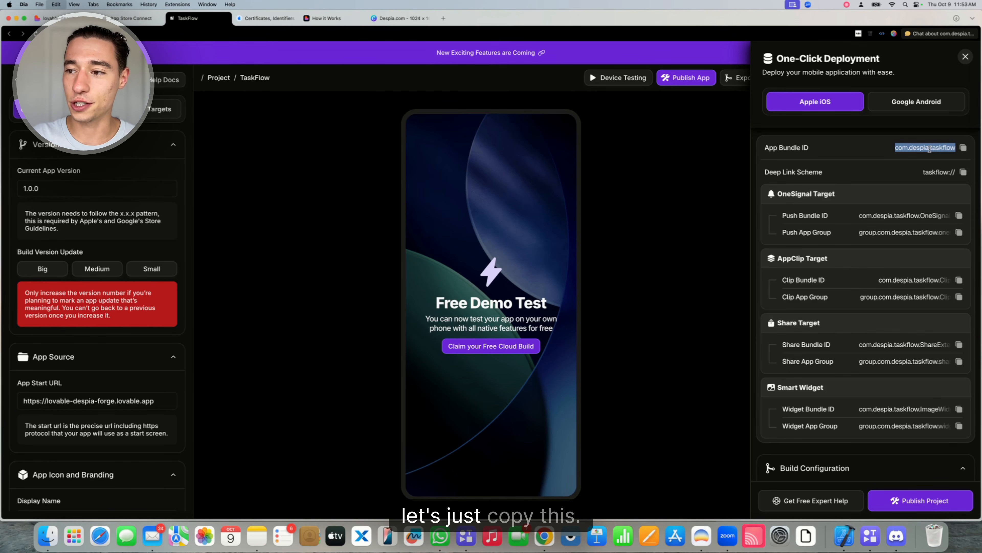
Start a new App ID of type App and paste com.despia.taskflow as its Bundle ID
click(255, 20)
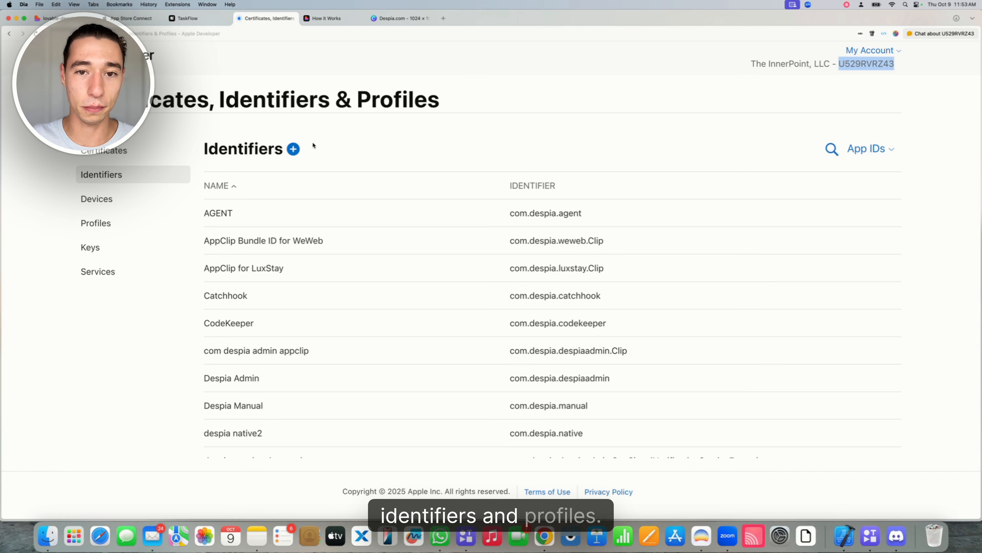
click(294, 149)
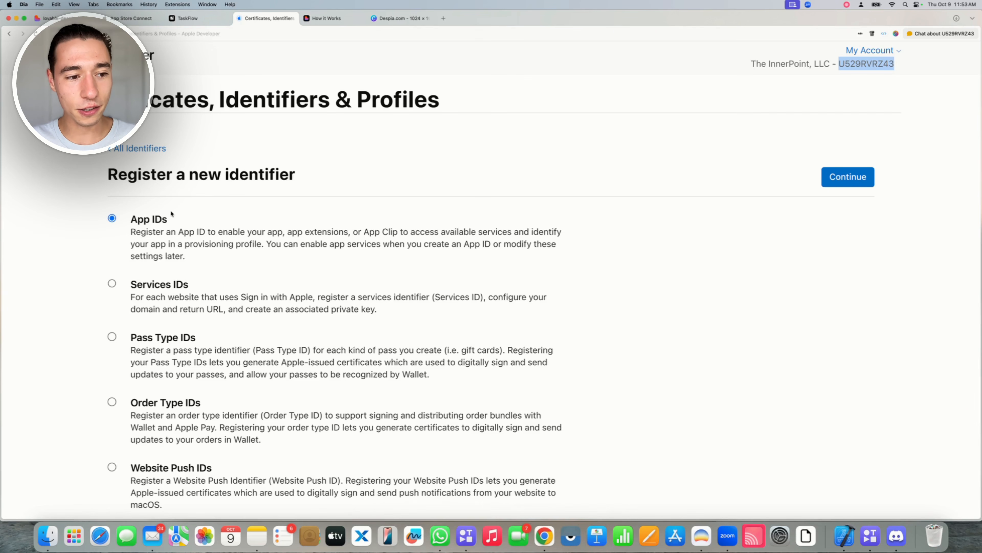
drag(131, 220, 147, 221)
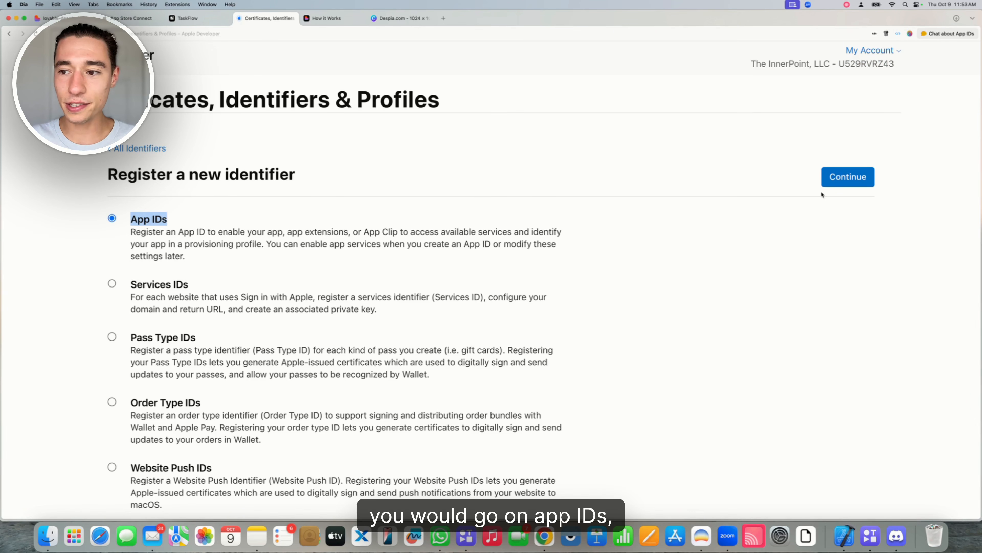
click(847, 177)
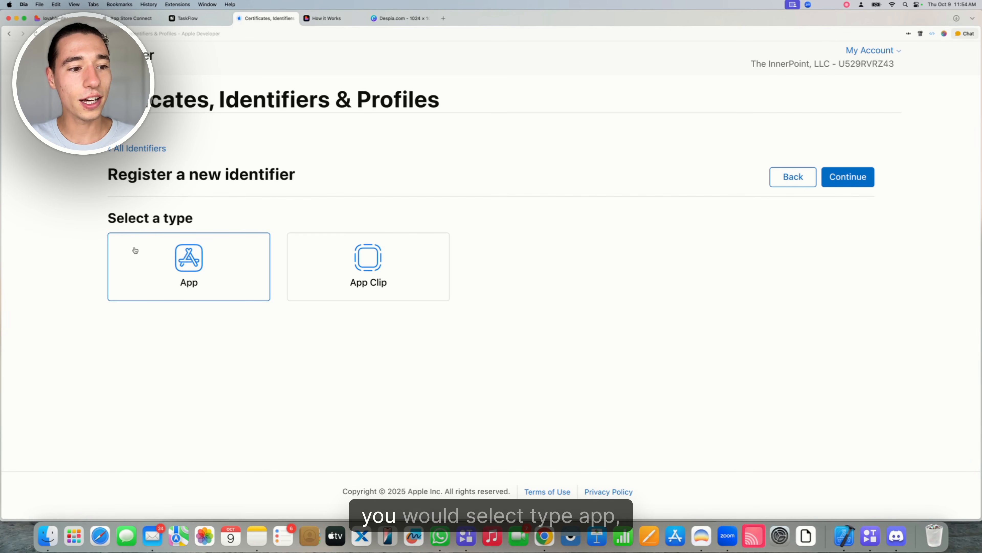
click(854, 174)
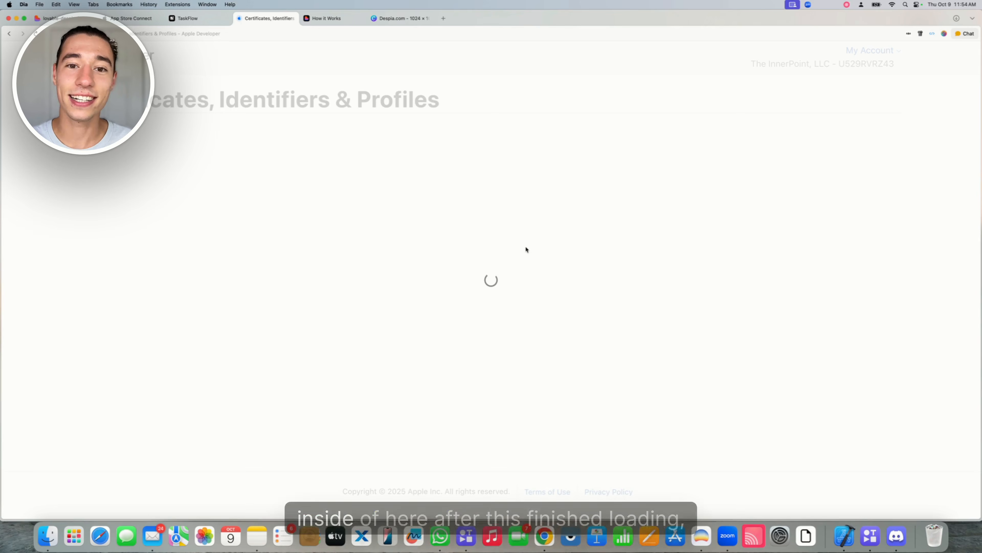
click(499, 270)
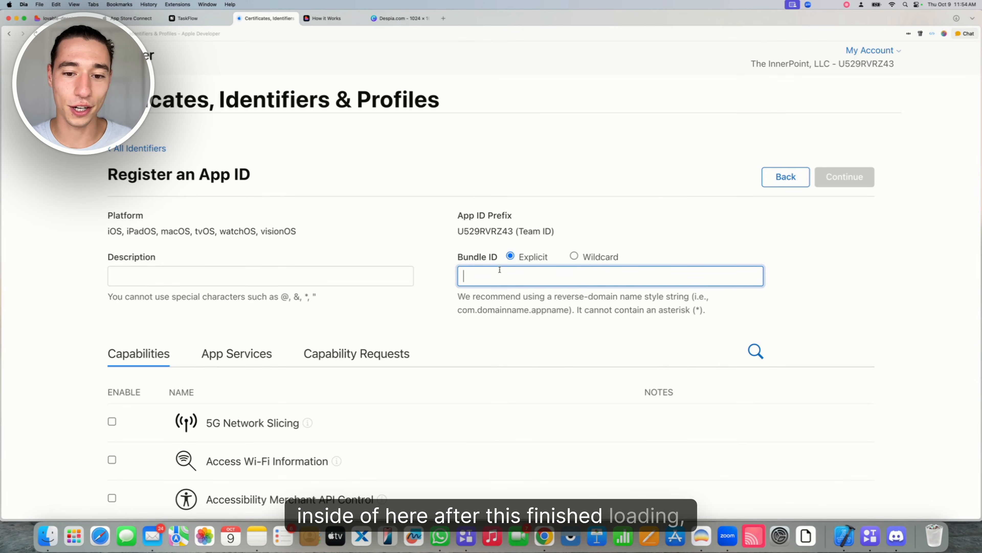
key(super+v)
key(shift+Tab)
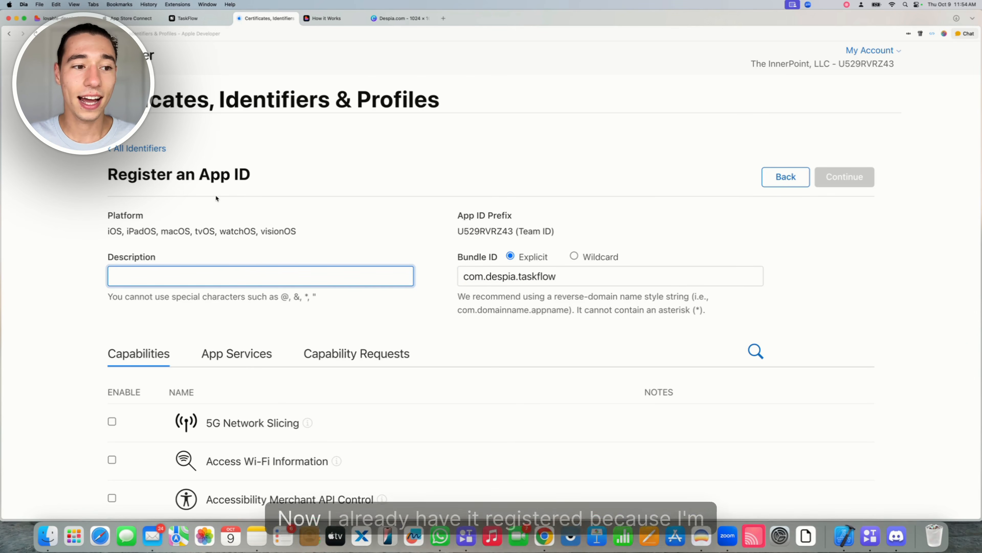
Search all identifiers for com.despia.taskflow and open the existing TaskFlow App ID
click(152, 149)
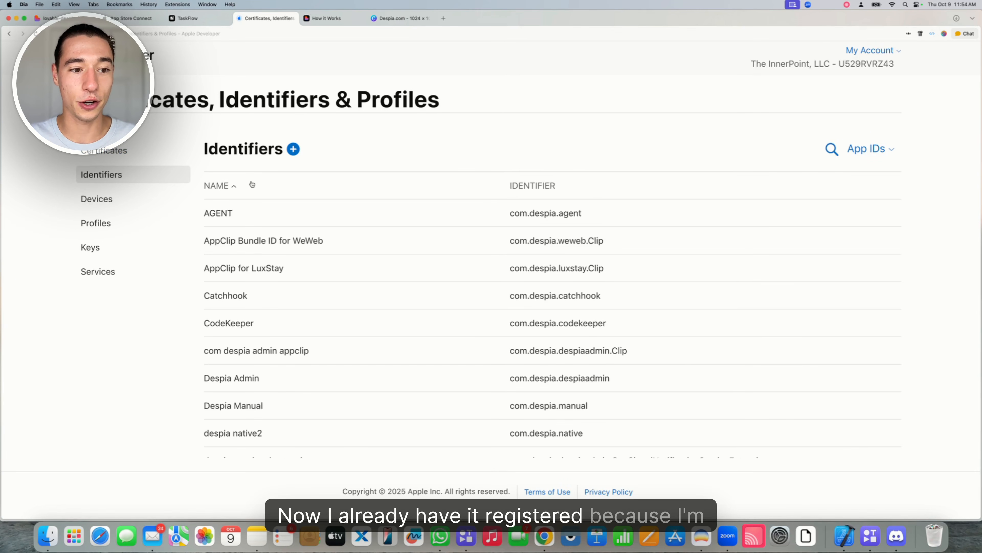
click(833, 150)
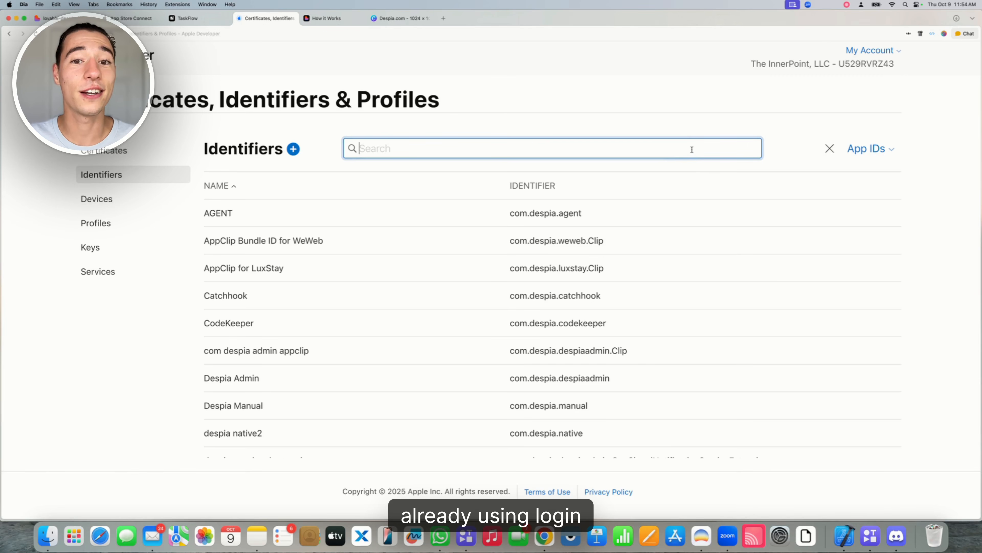
key(super+v)
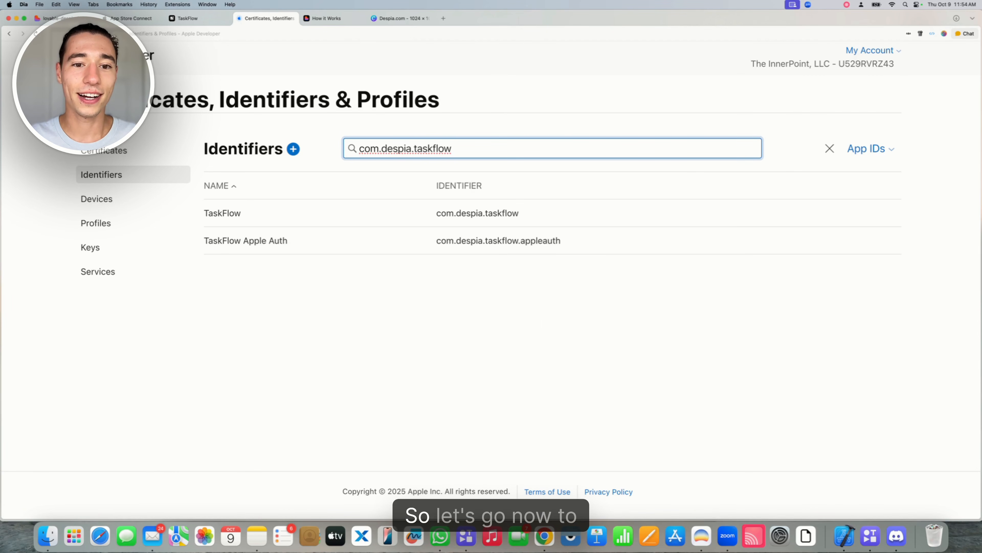
click(238, 213)
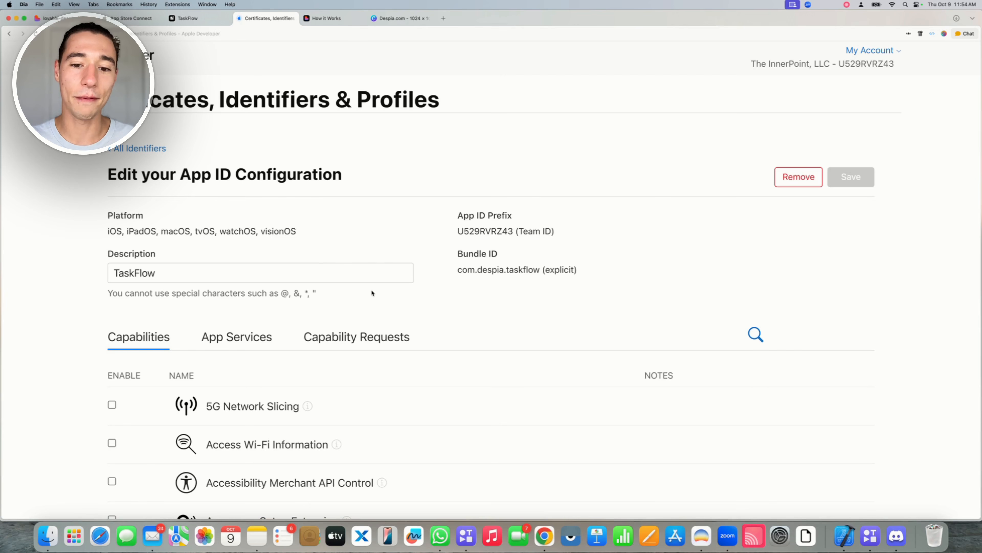
Check the bundle ID com.despia.taskflow and the TaskFlow description, leaving both unchanged
drag(457, 271, 539, 270)
click(536, 287)
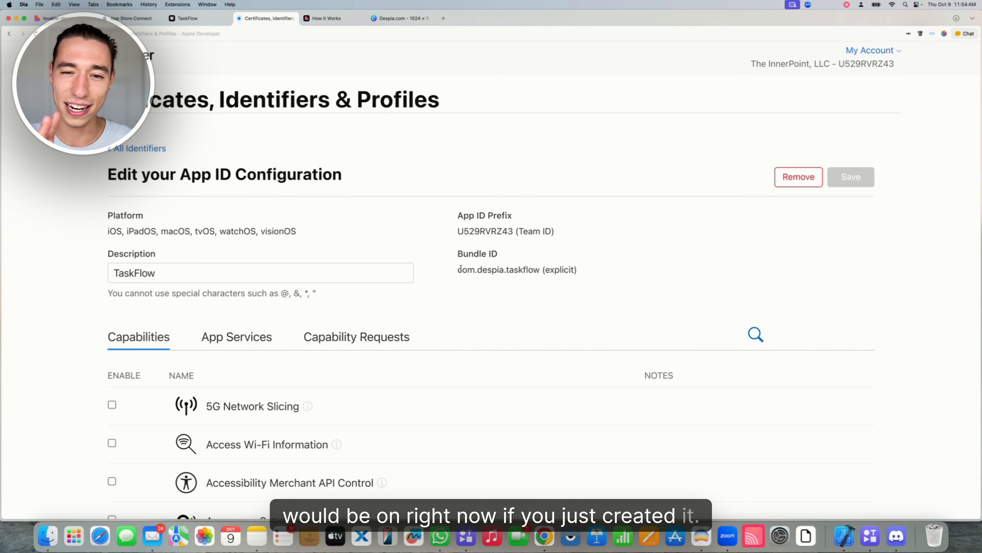
click(178, 277)
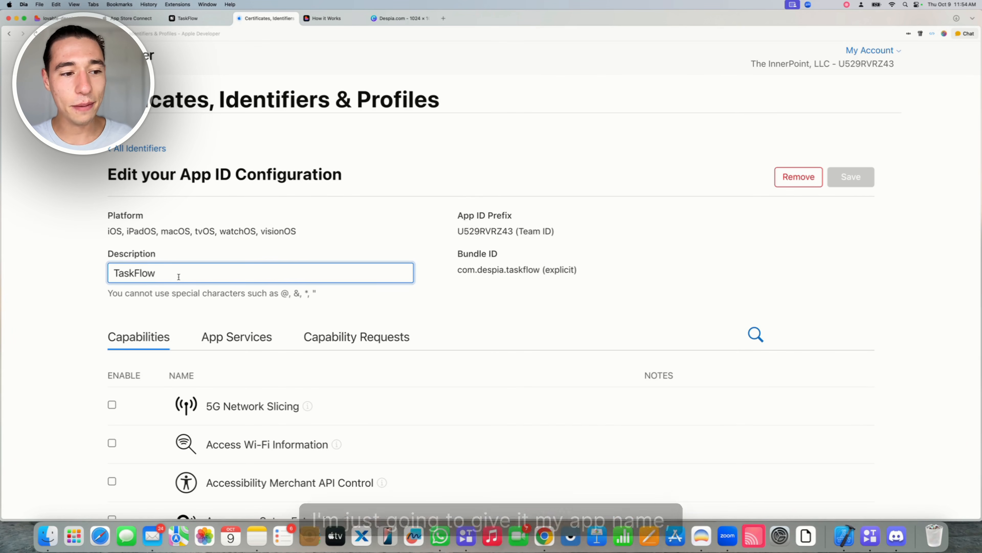
drag(177, 274, 108, 274)
click(263, 234)
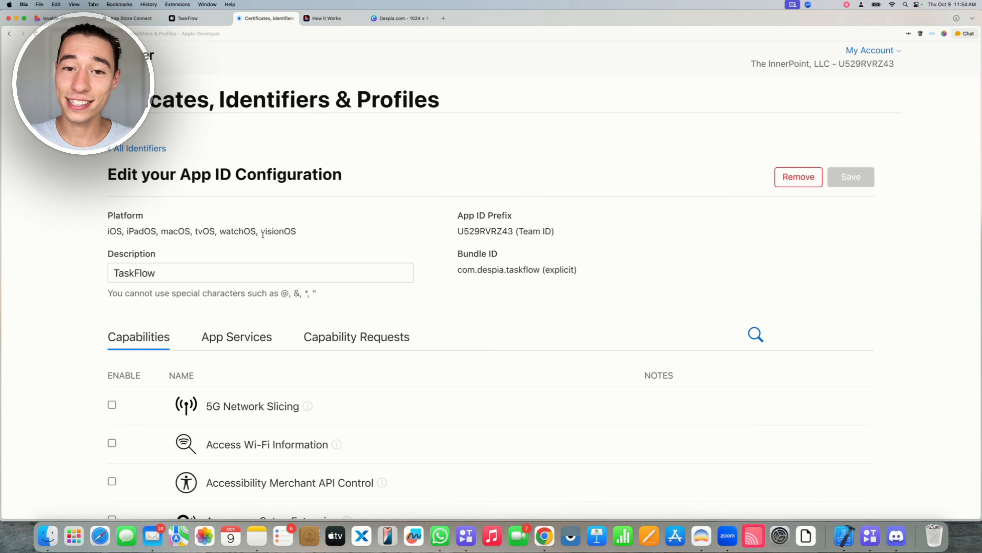
Enable App Attest, App Groups and Associated Domains for the TaskFlow App ID
scroll(263, 235, down, 6)
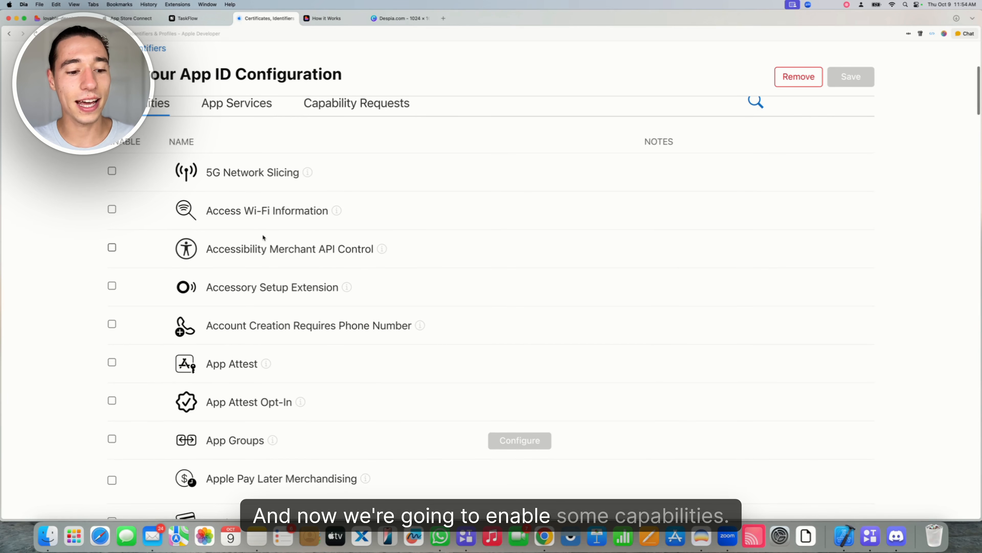
scroll(262, 237, down, 2)
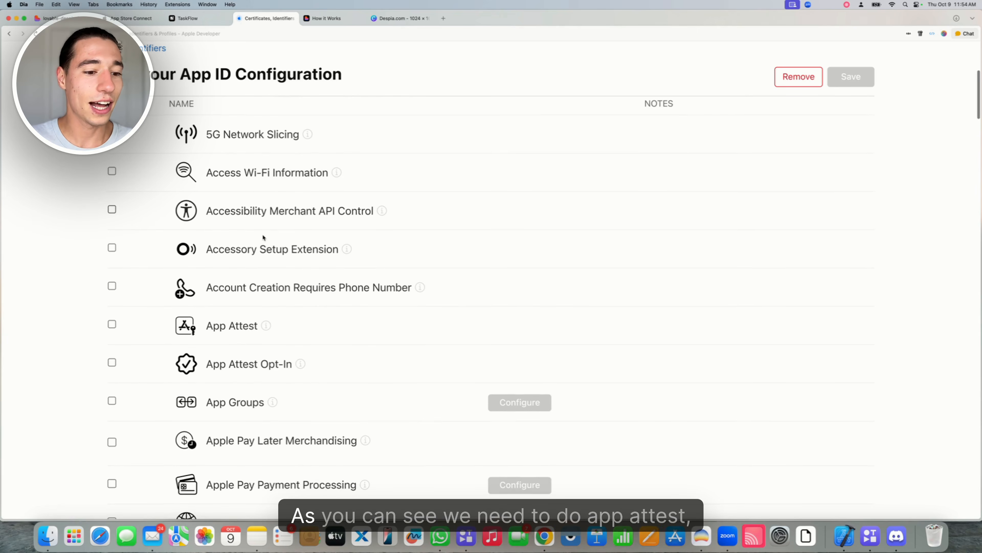
scroll(154, 306, down, 2)
click(112, 261)
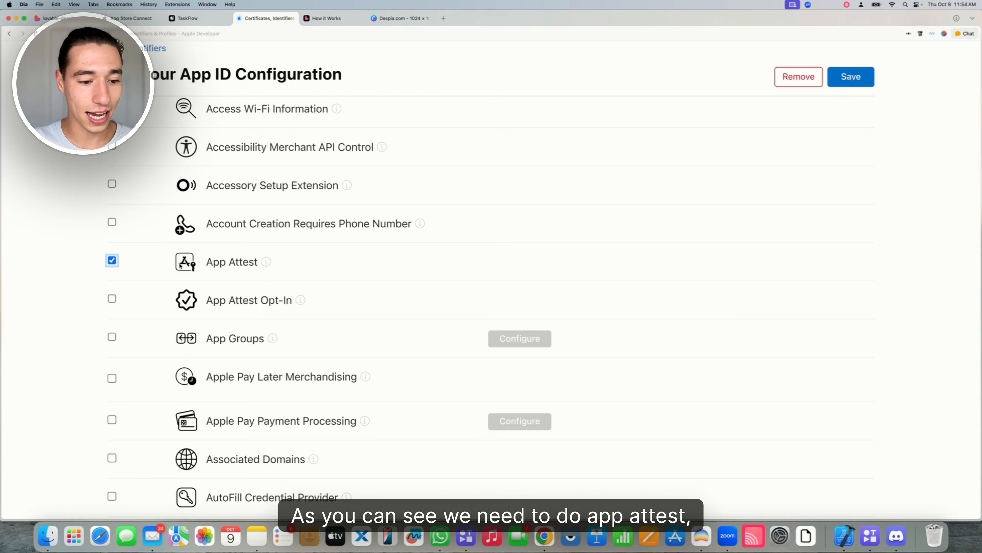
click(112, 337)
scroll(163, 345, down, 3)
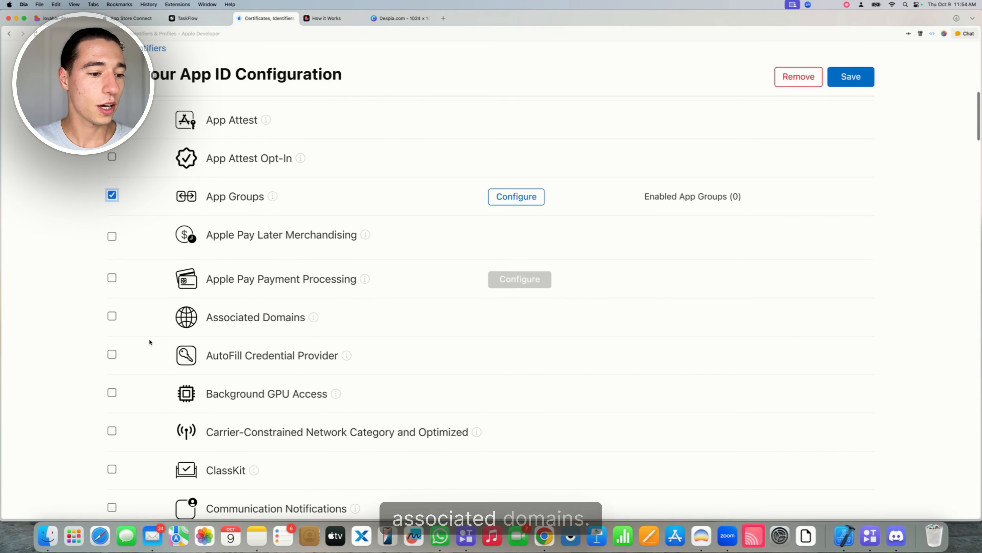
click(111, 316)
Enable HealthKit, iCloud with CloudKit, and Push Notifications with Broadcast capability
scroll(155, 334, down, 10)
scroll(155, 335, down, 20)
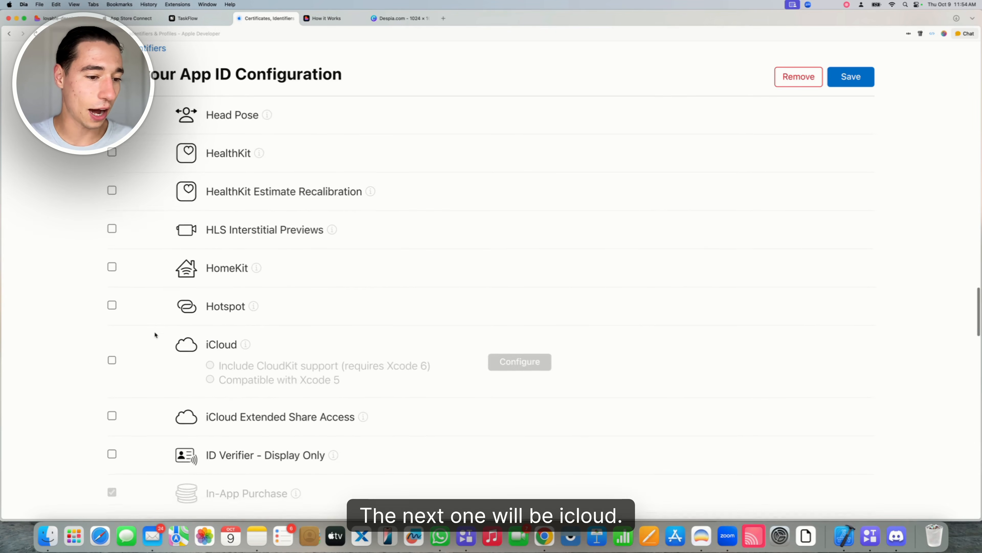
scroll(154, 331, down, 1)
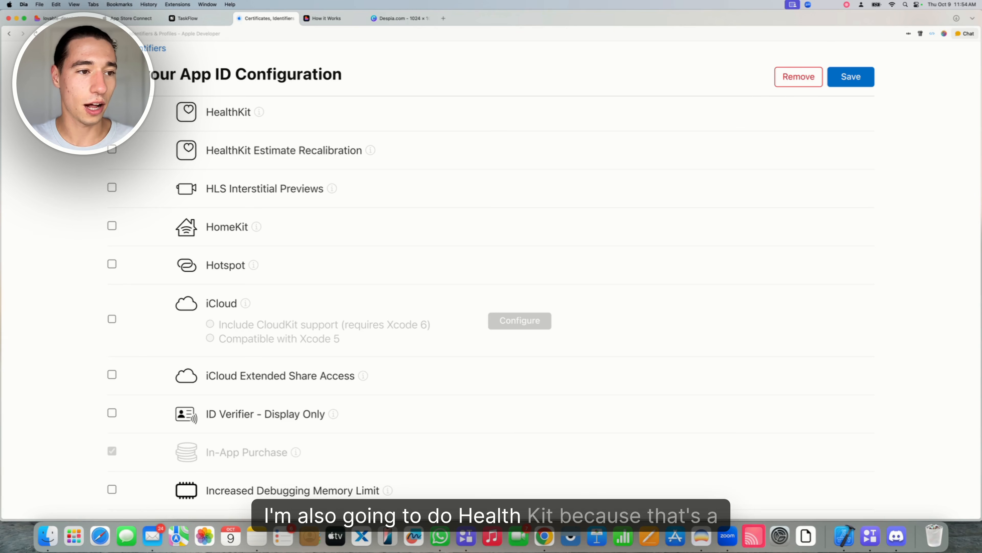
scroll(156, 160, up, 1)
click(112, 156)
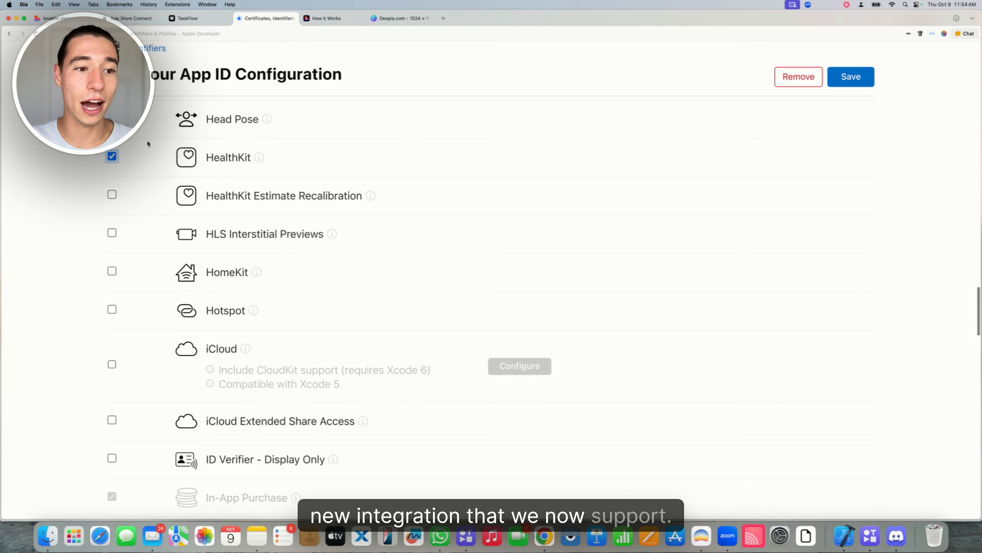
scroll(156, 155, down, 2)
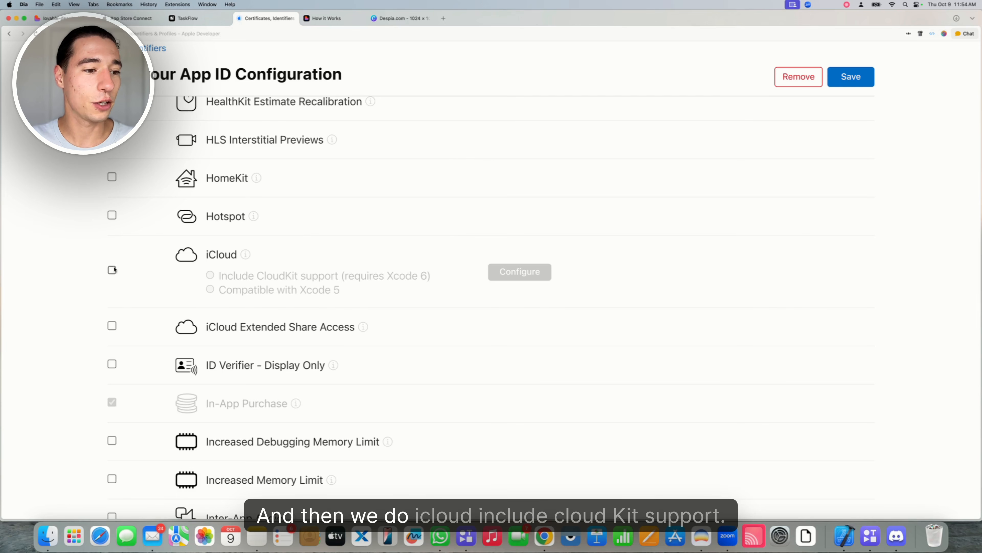
click(112, 269)
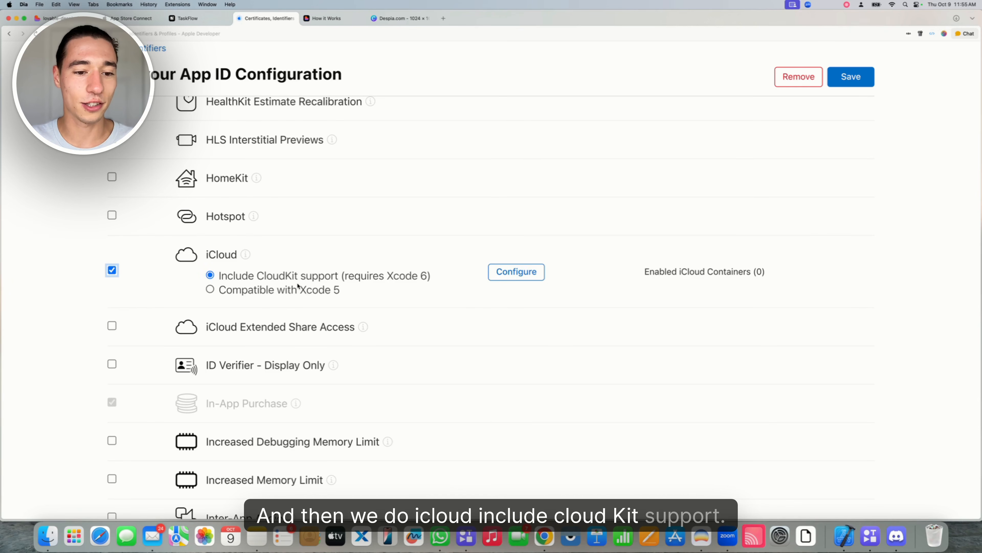
scroll(301, 285, down, 15)
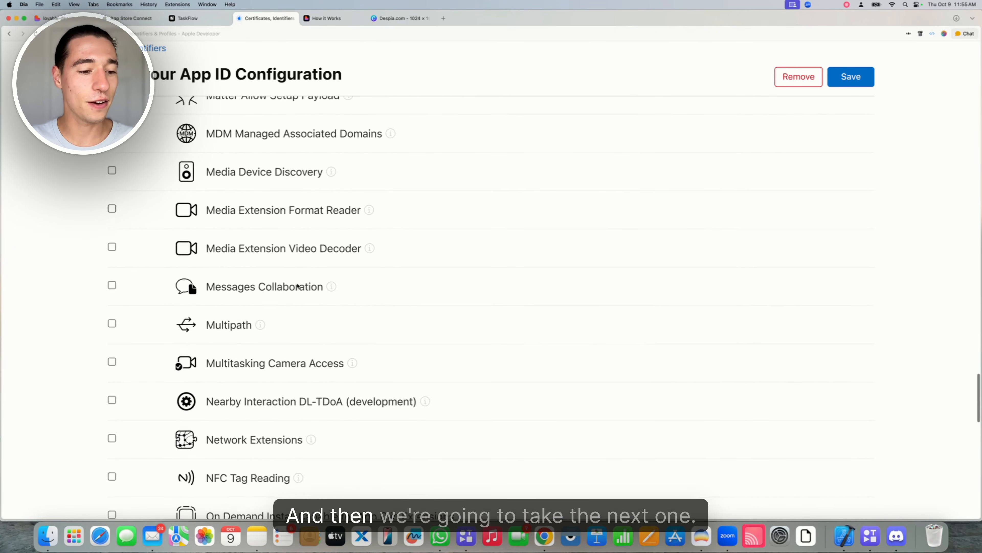
scroll(298, 286, down, 7)
click(112, 310)
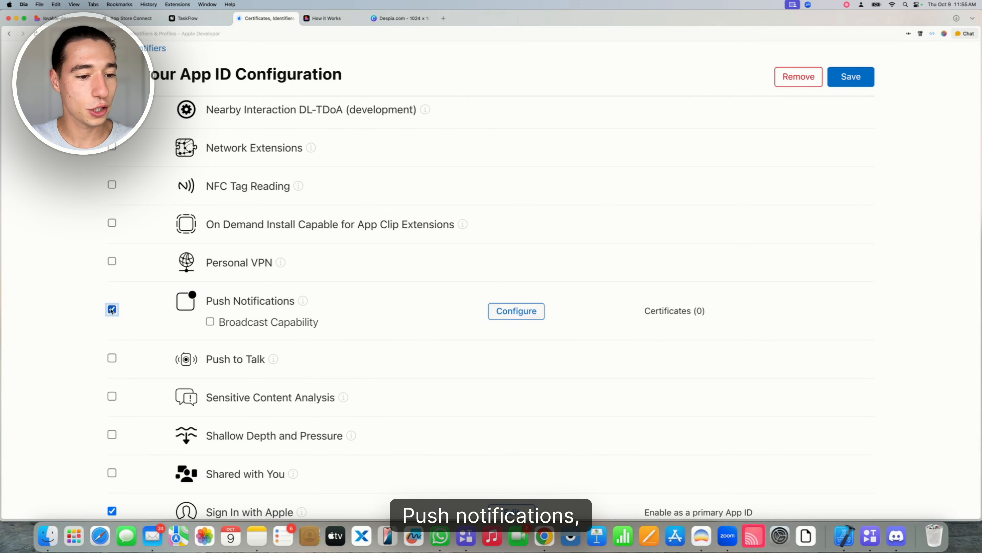
click(210, 321)
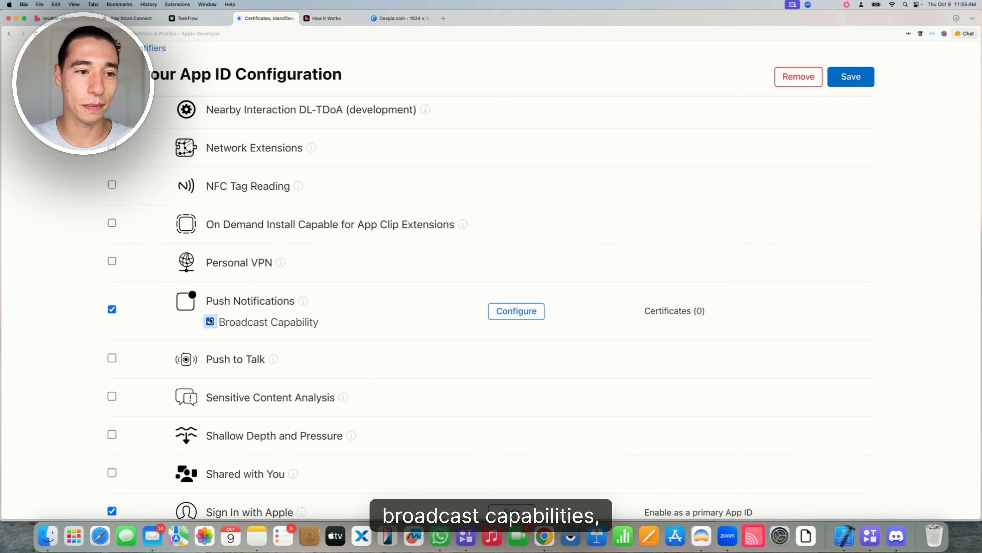
Enable Siri alongside the already-enabled Sign In with Apple and save the changes
scroll(210, 321, down, 6)
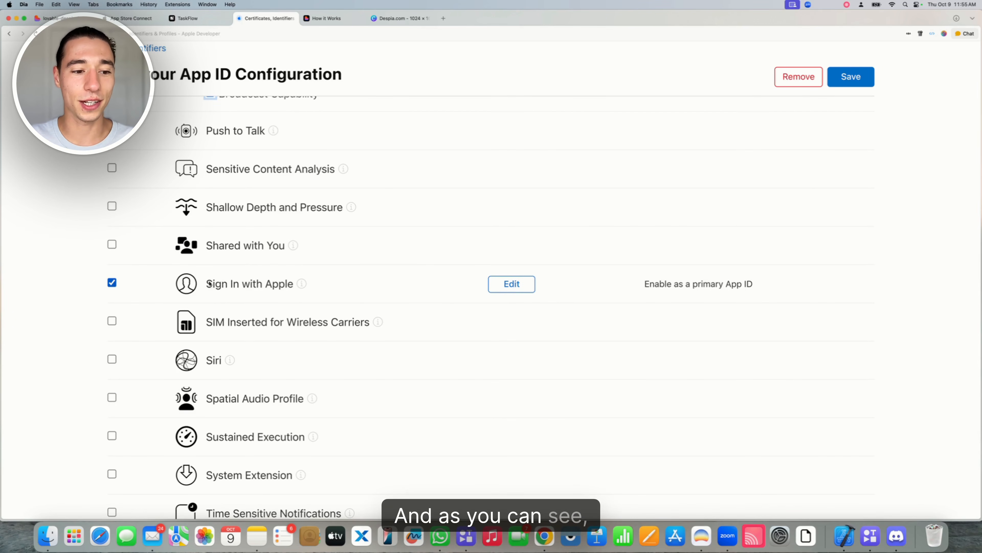
drag(210, 284, 309, 288)
click(76, 267)
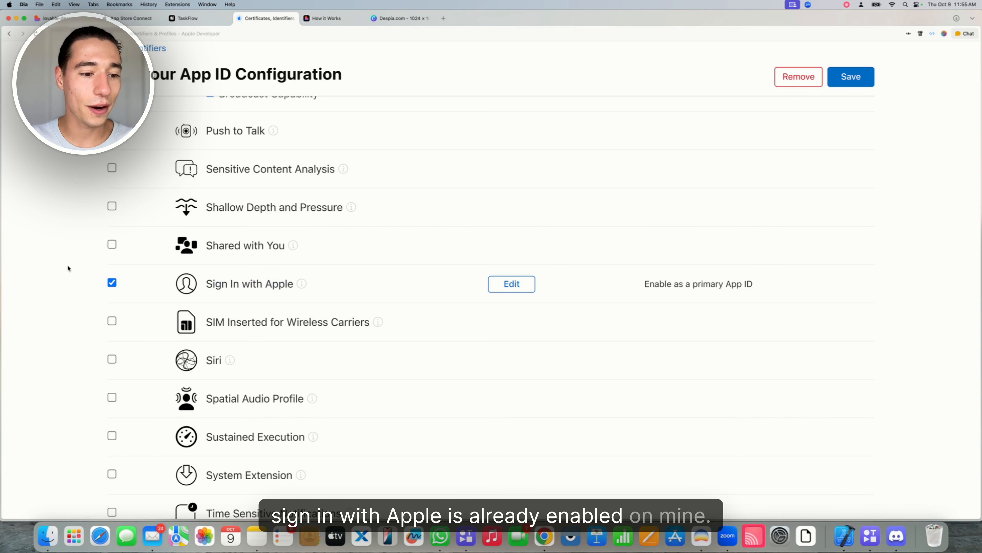
scroll(68, 268, down, 2)
click(112, 285)
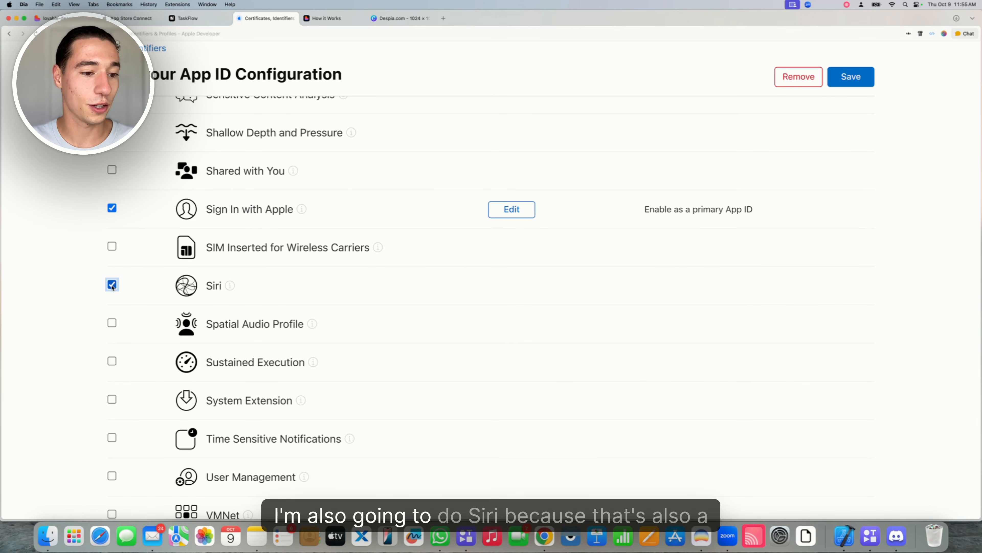
scroll(161, 293, down, 10)
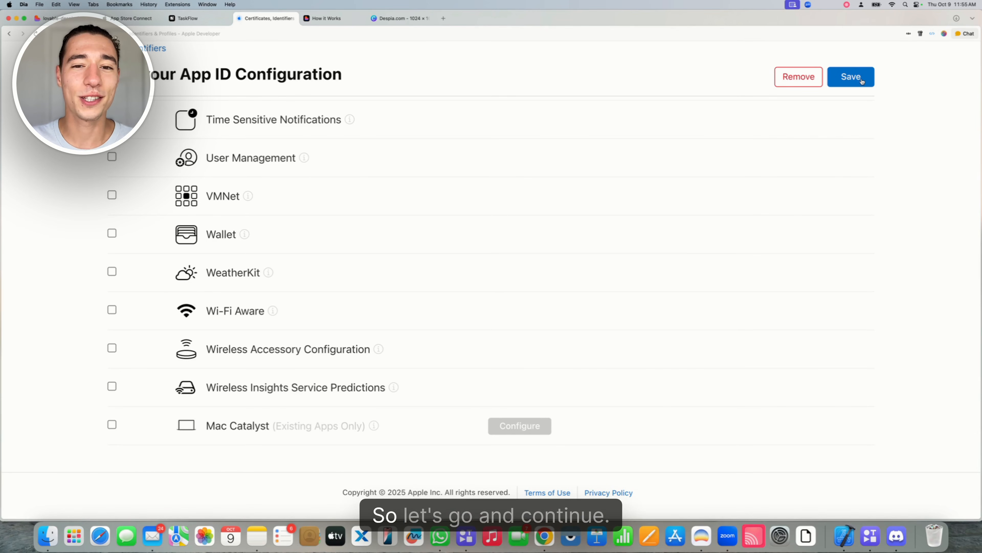
click(859, 82)
Confirm the capability modification and reopen TaskFlow by searching com.despia.taskflow
click(630, 226)
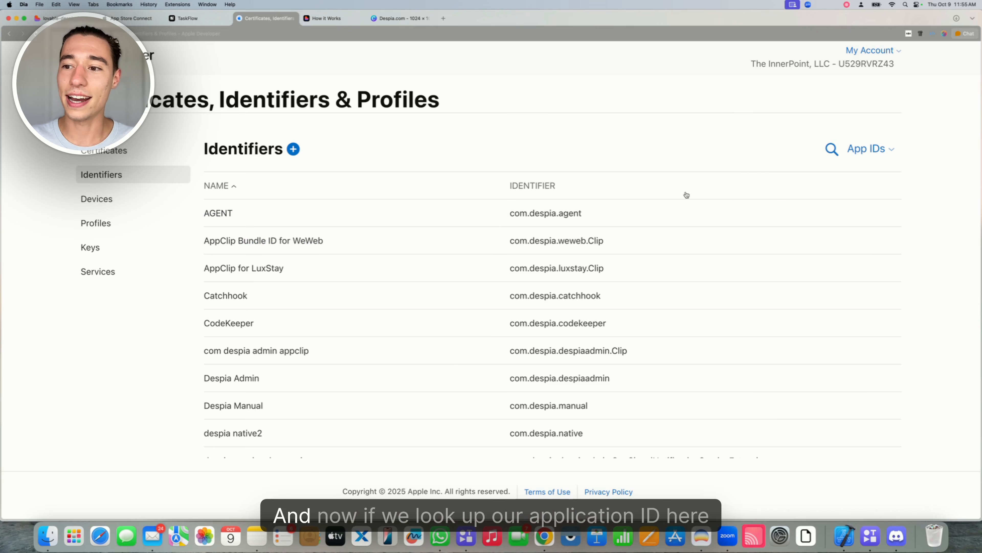
click(828, 150)
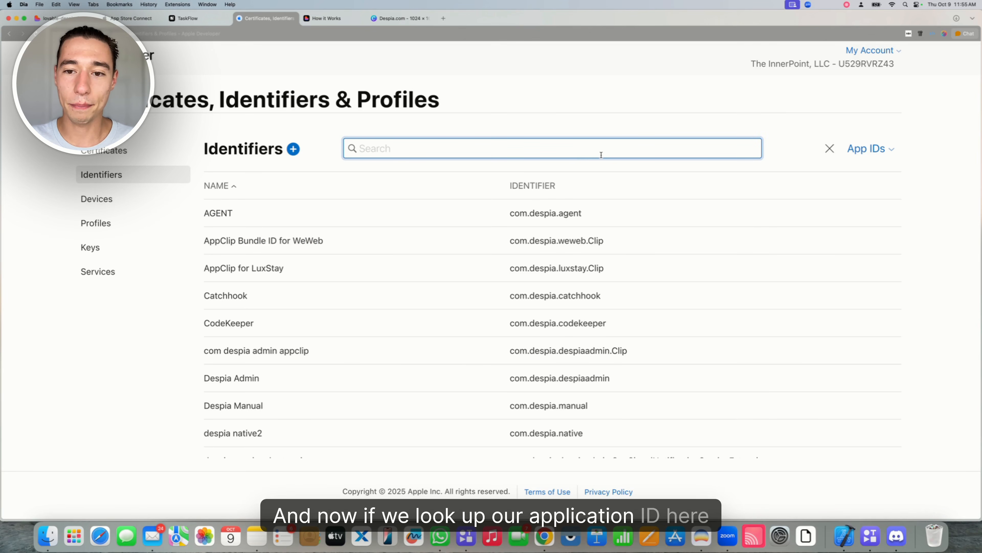
text(com.despia.taskflow)
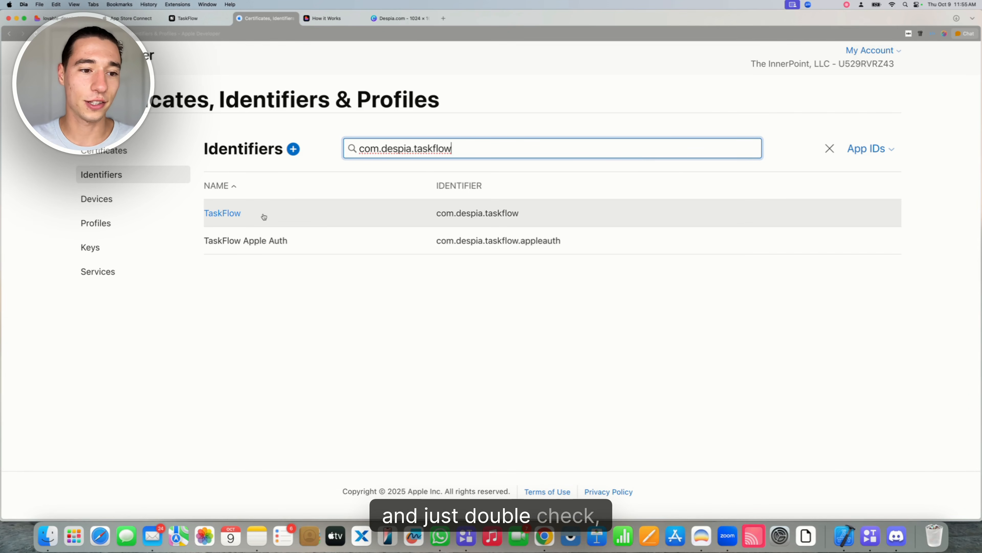
click(225, 213)
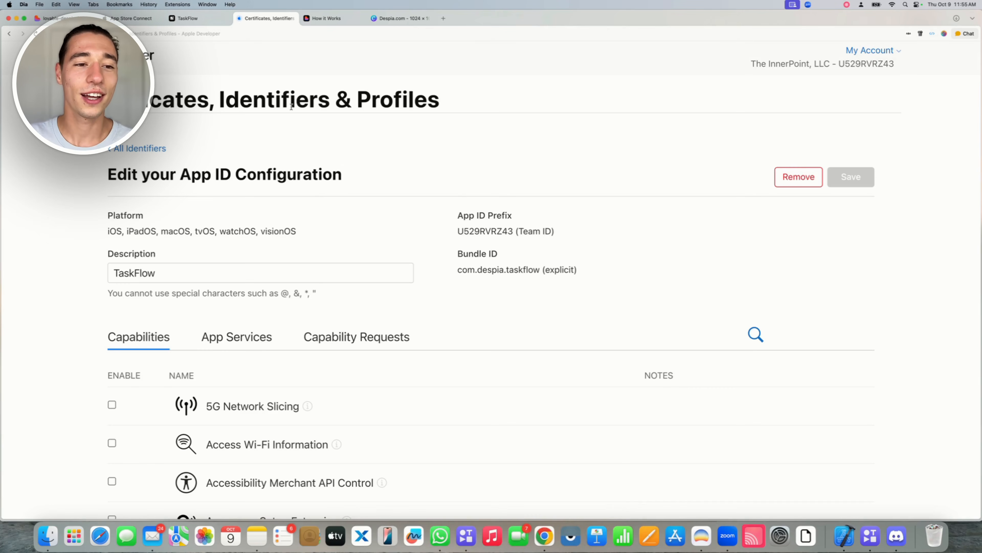
Review the saved capabilities, then return to Despia's TaskFlow deployment panel
scroll(265, 256, down, 10)
scroll(266, 257, down, 4)
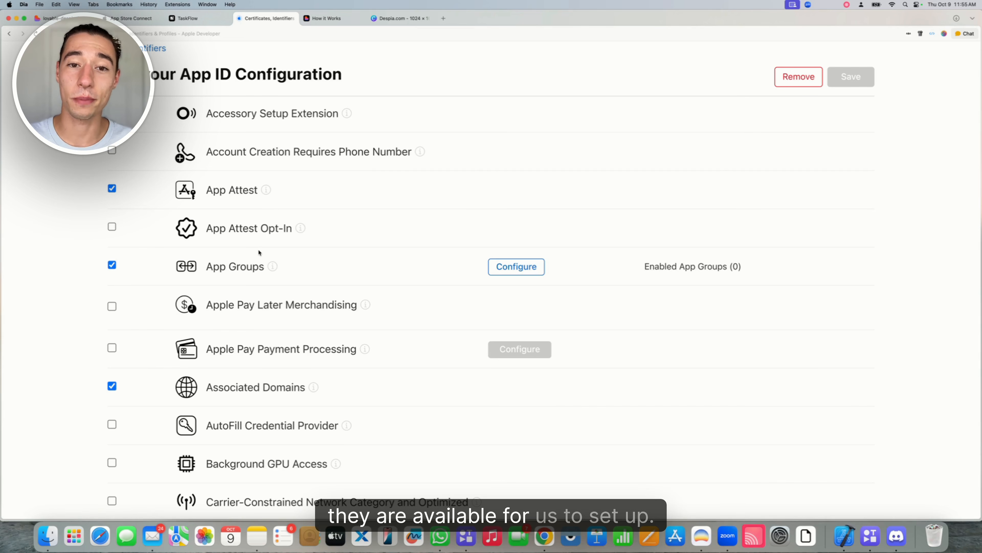
scroll(258, 252, up, 4)
click(143, 51)
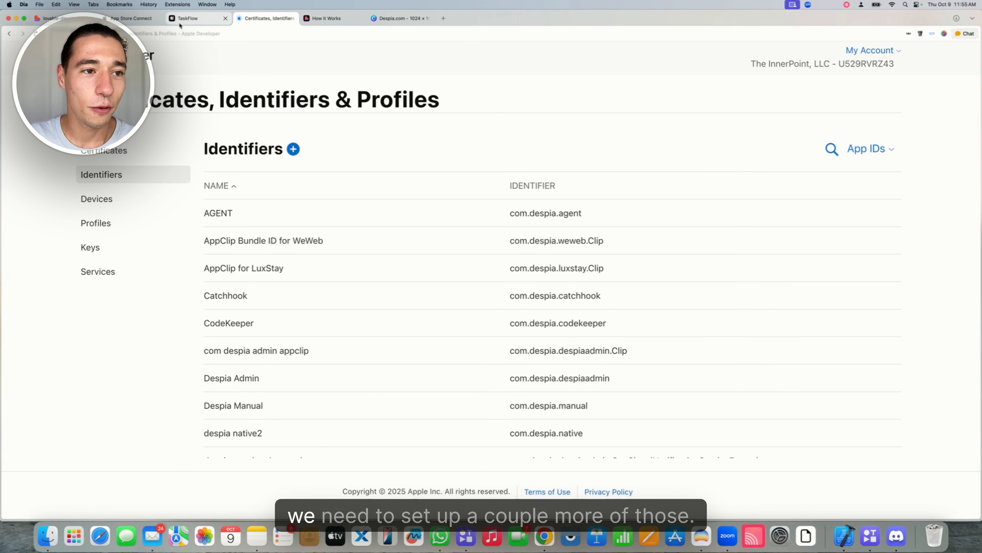
click(187, 18)
click(891, 174)
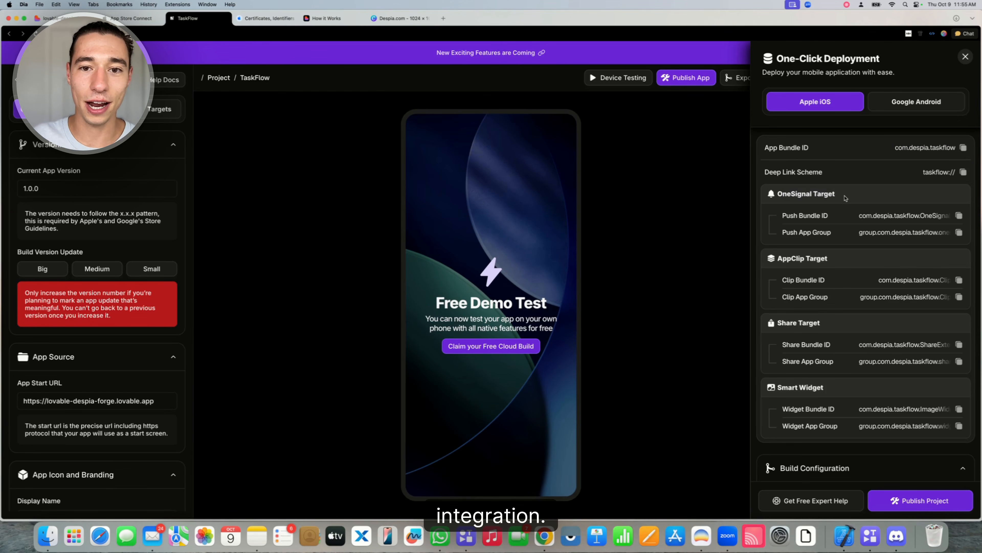
Select the OneSignal target's Push Bundle ID in Despia and go back to Apple Developer Identifiers
drag(781, 216, 832, 217)
click(832, 217)
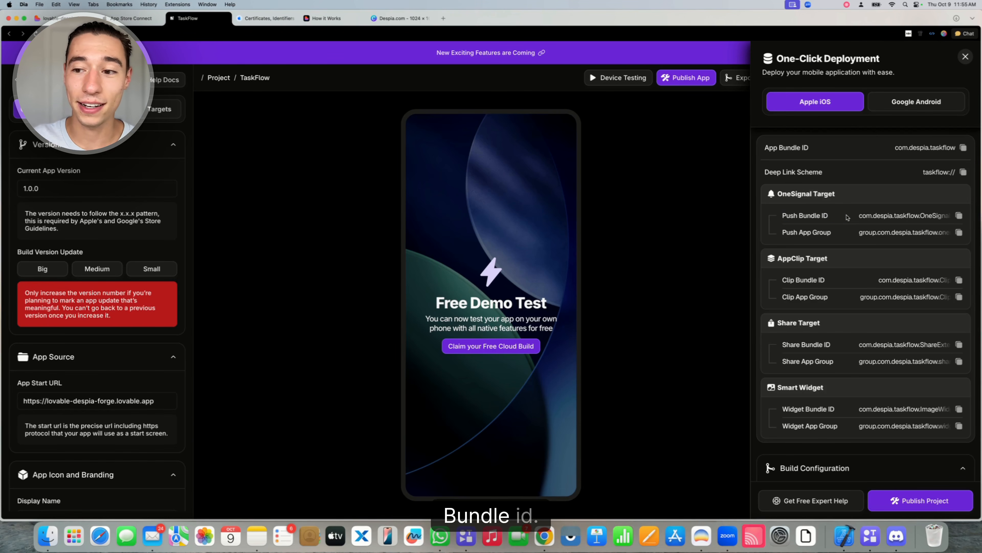
triple_click(906, 218)
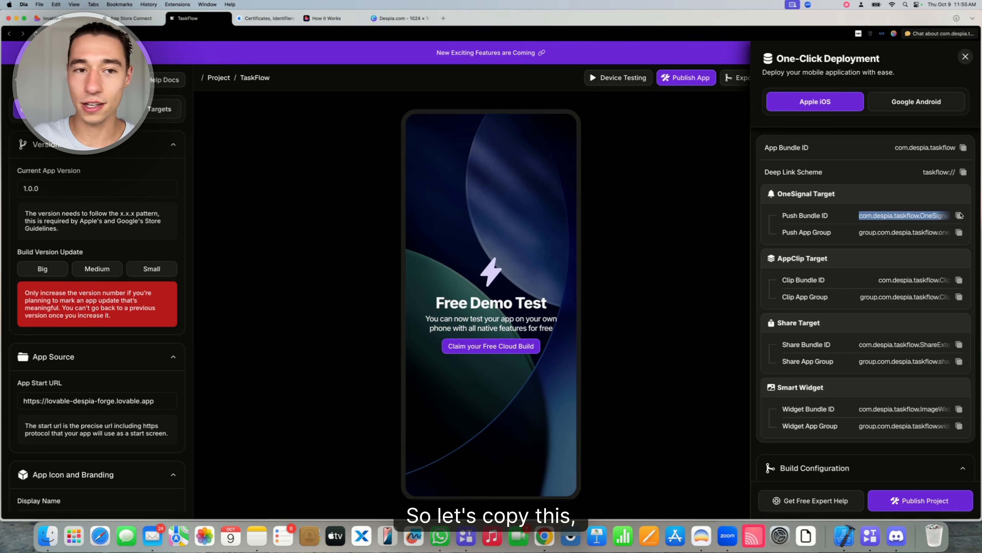
click(267, 18)
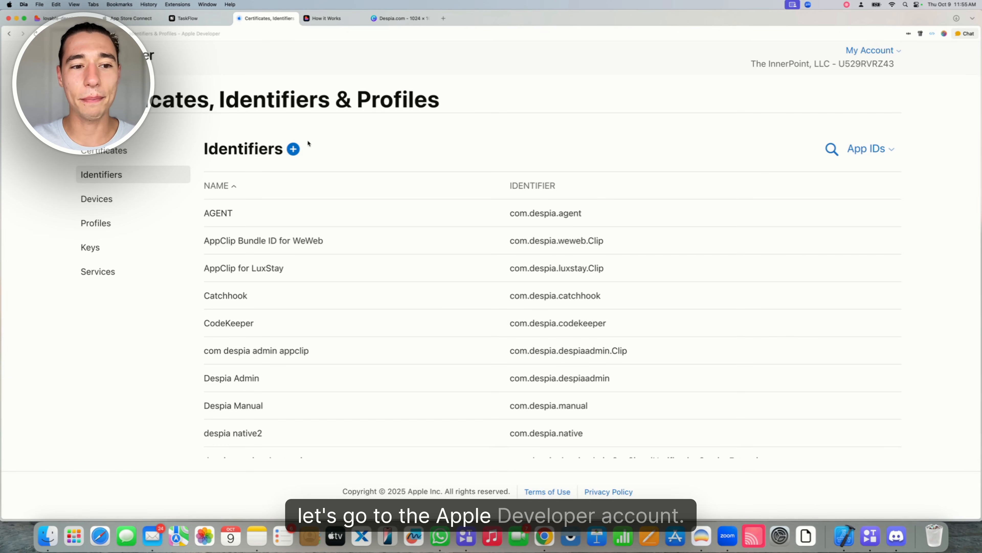
Start a new App-type App ID with the pasted OneSignal bundle ID and description 'TaskFlow OneSignal'
click(294, 150)
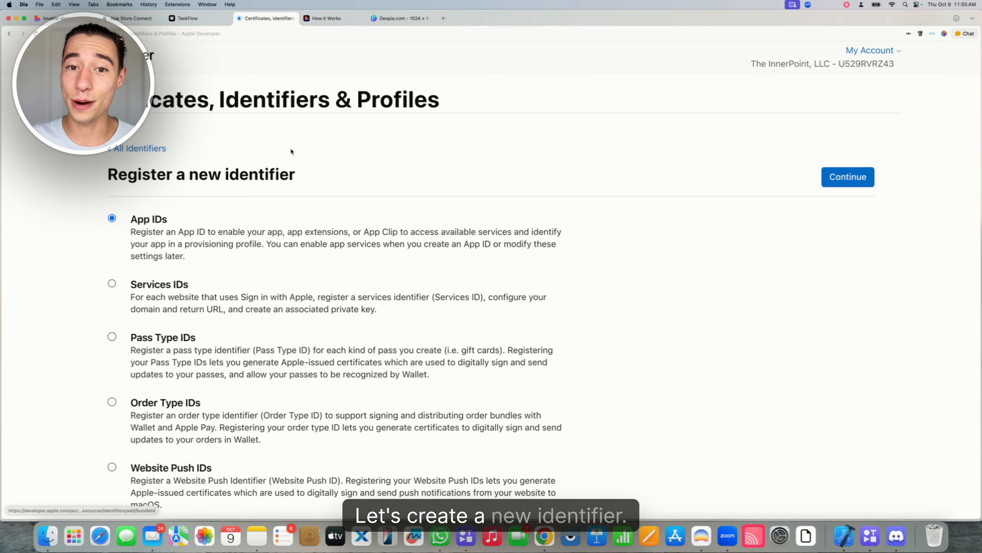
drag(131, 221, 168, 221)
click(256, 155)
click(852, 178)
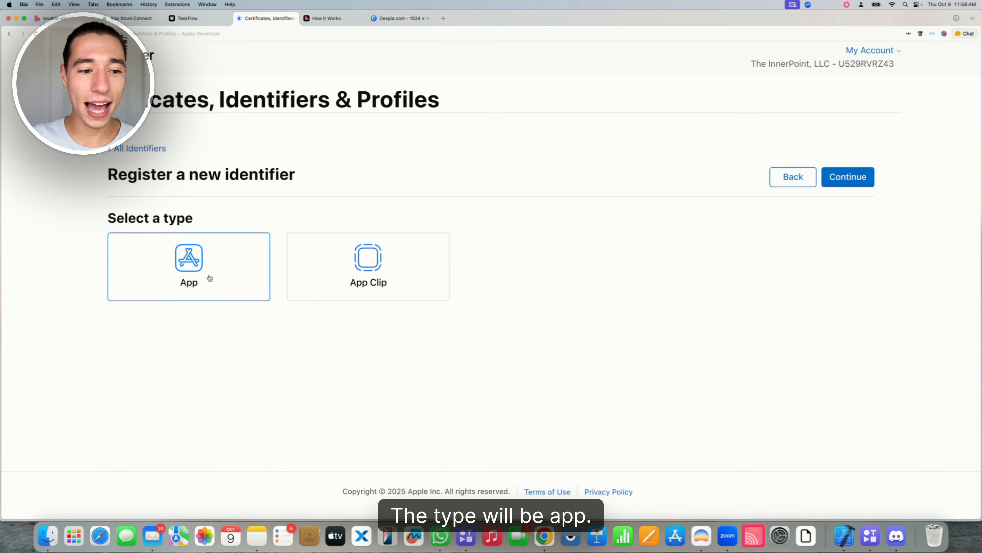
click(854, 181)
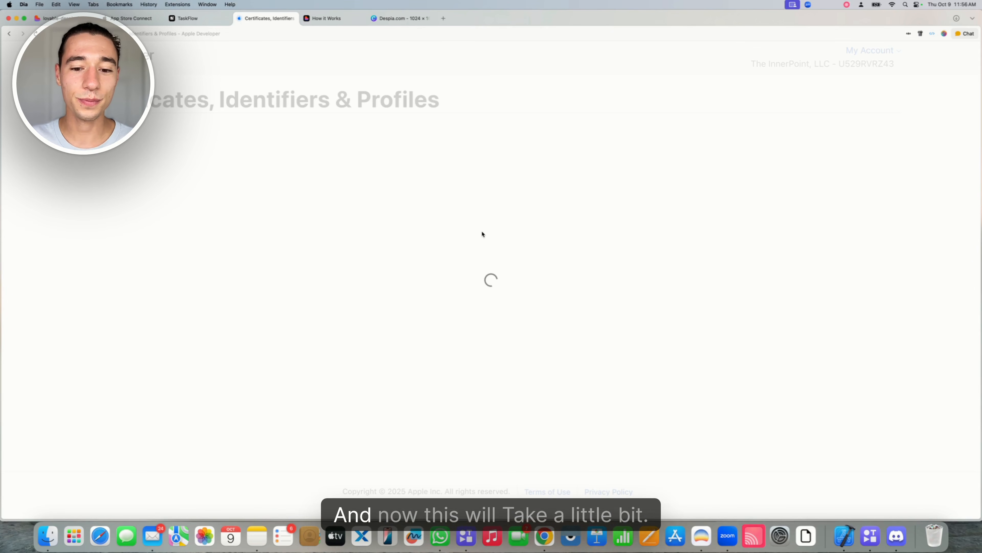
click(476, 272)
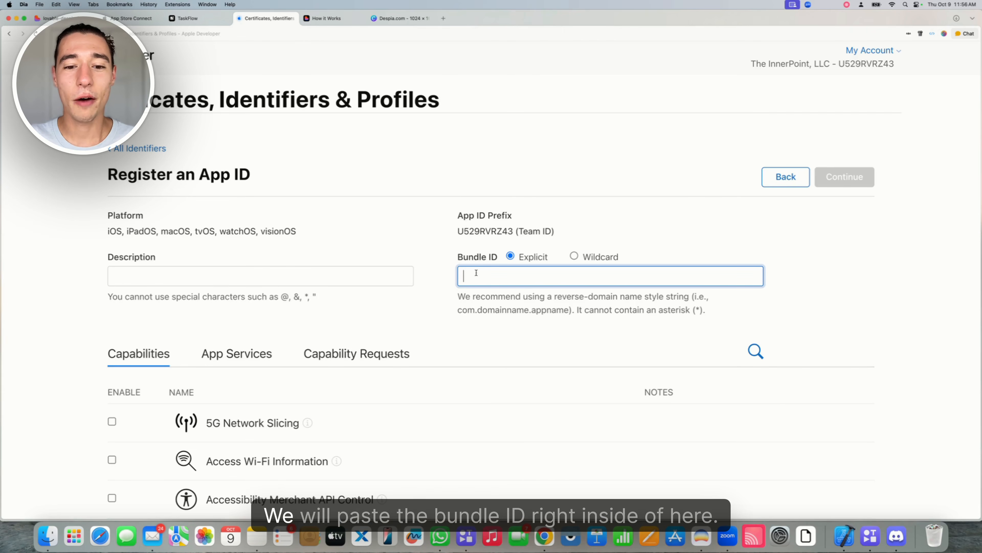
text(com.despia.taskflow.OneSignalNotificationServiceExtension)
click(398, 247)
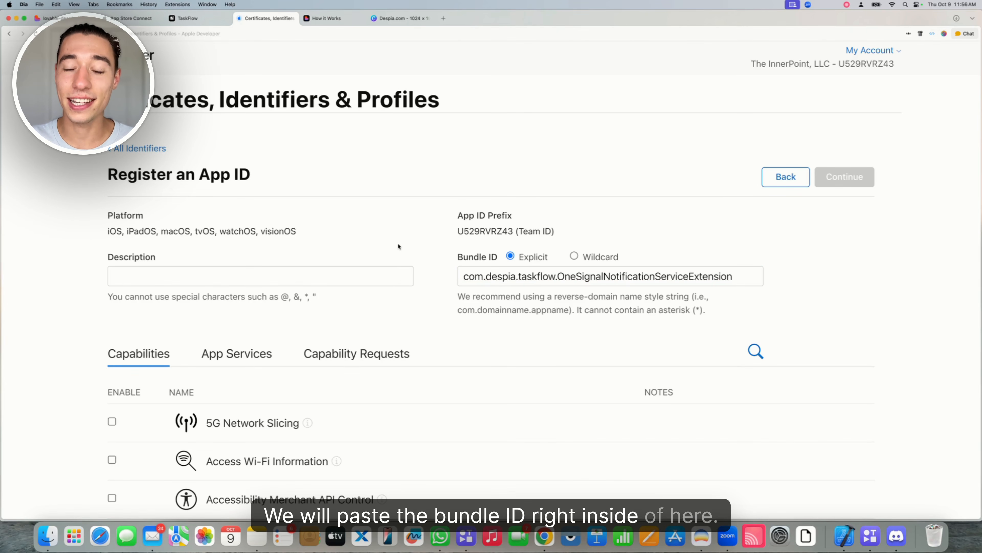
click(220, 275)
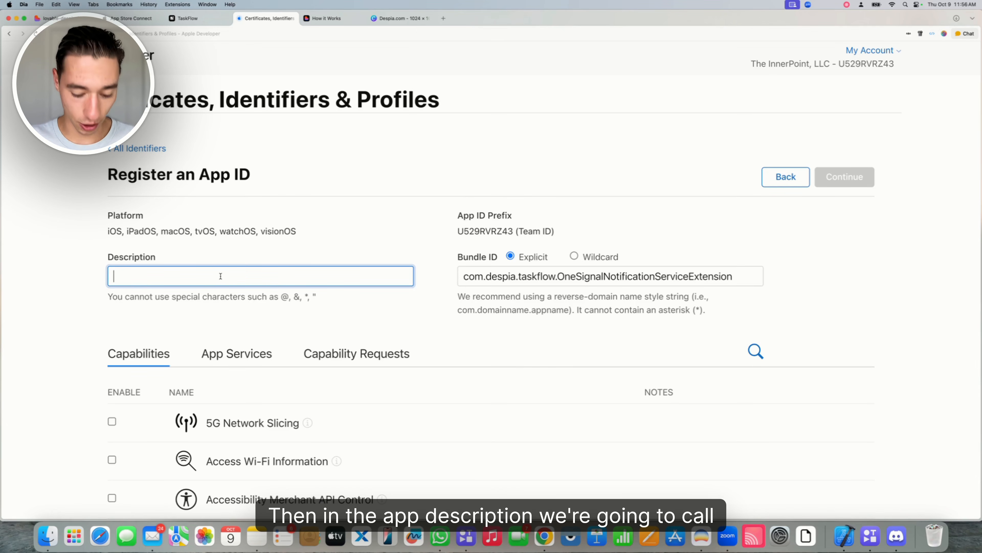
text(TaskFlow OneSignal)
click(308, 237)
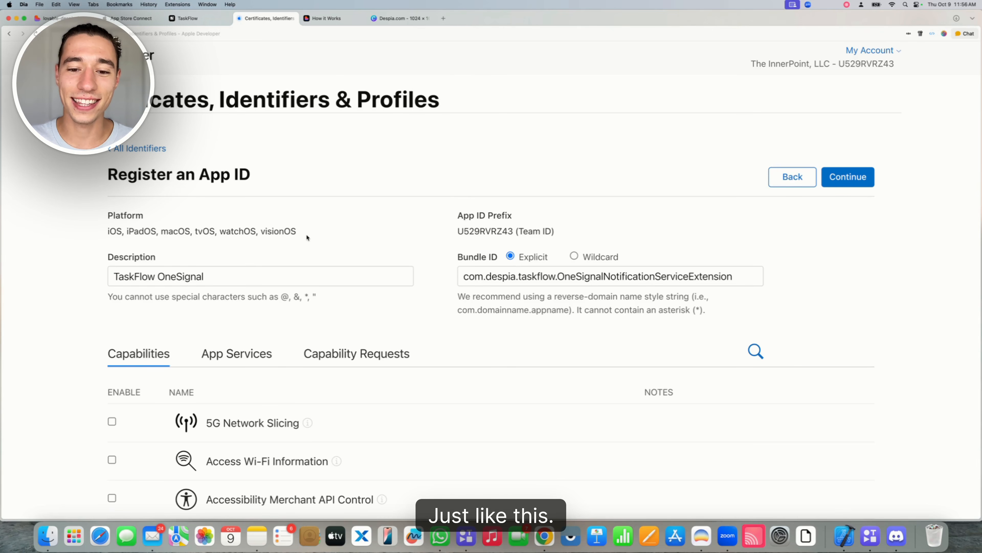
Enable App Groups, Associated Domains and Push Notifications, then register the App ID
scroll(306, 235, down, 5)
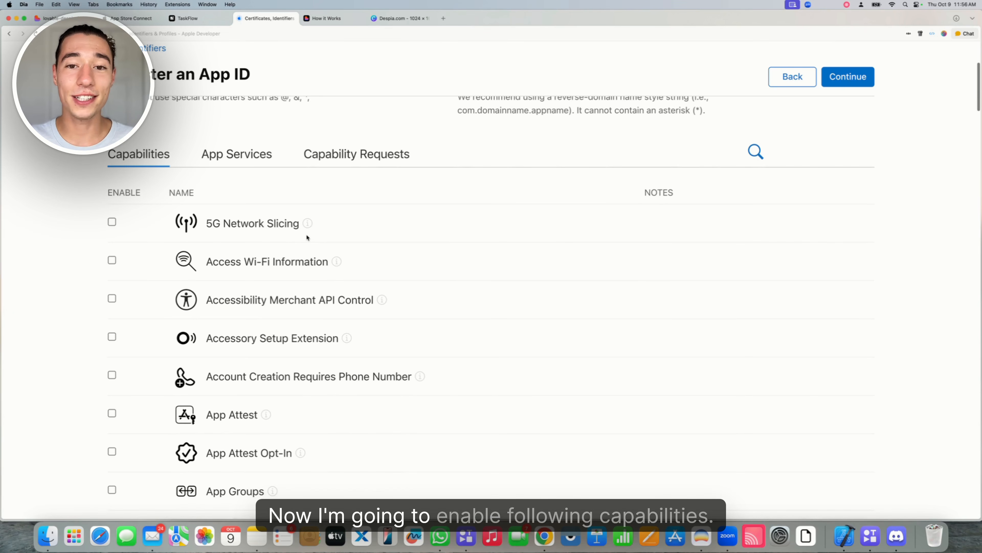
scroll(307, 238, down, 2)
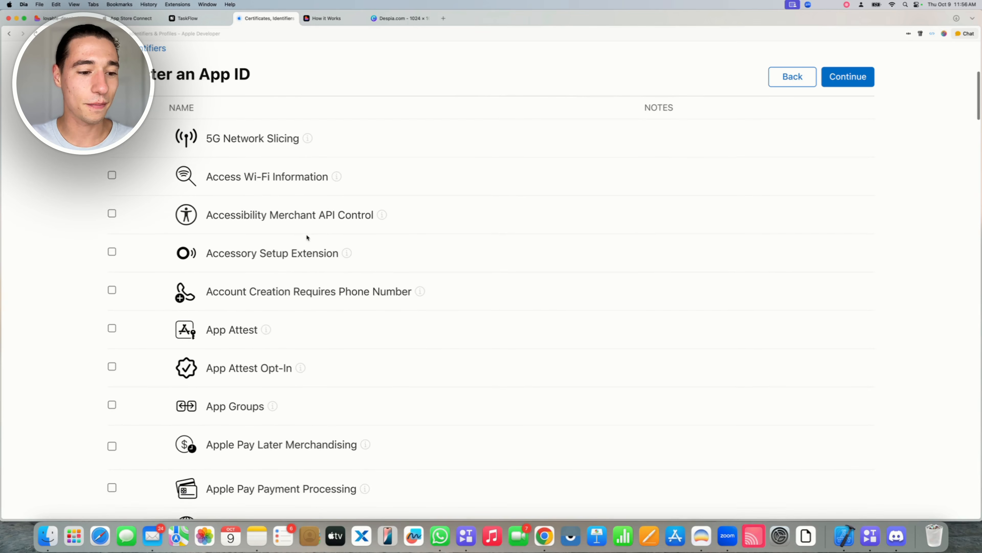
scroll(307, 236, down, 3)
click(112, 311)
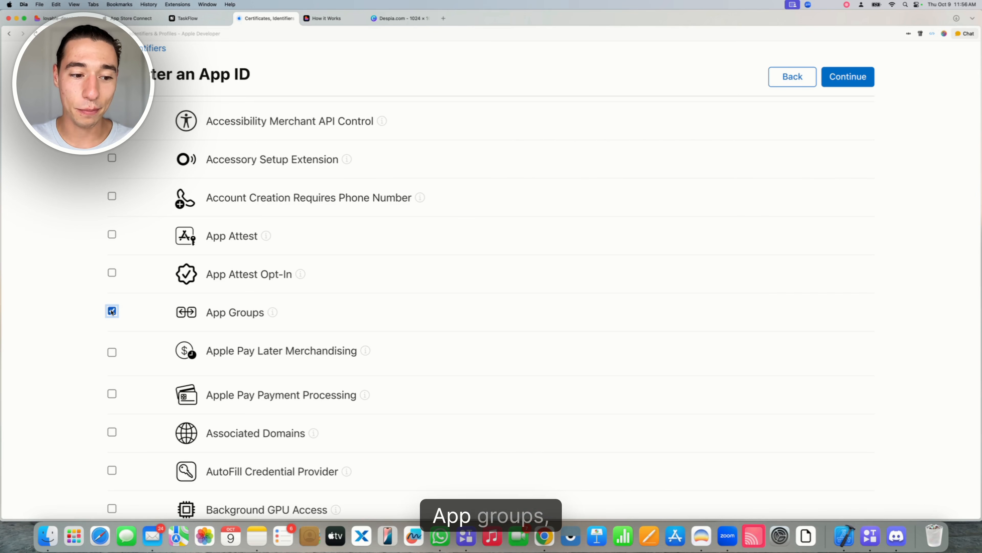
scroll(111, 311, down, 3)
click(111, 348)
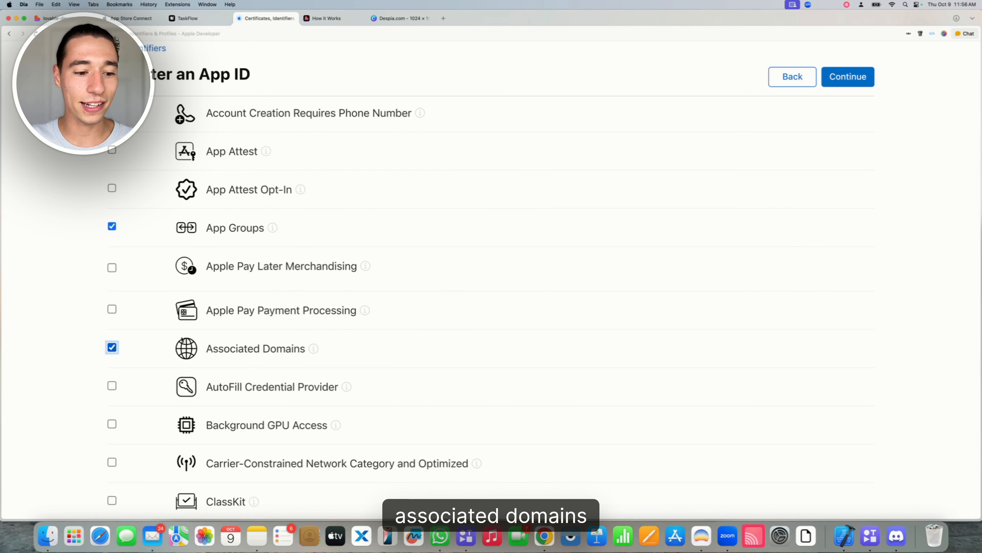
scroll(182, 339, down, 20)
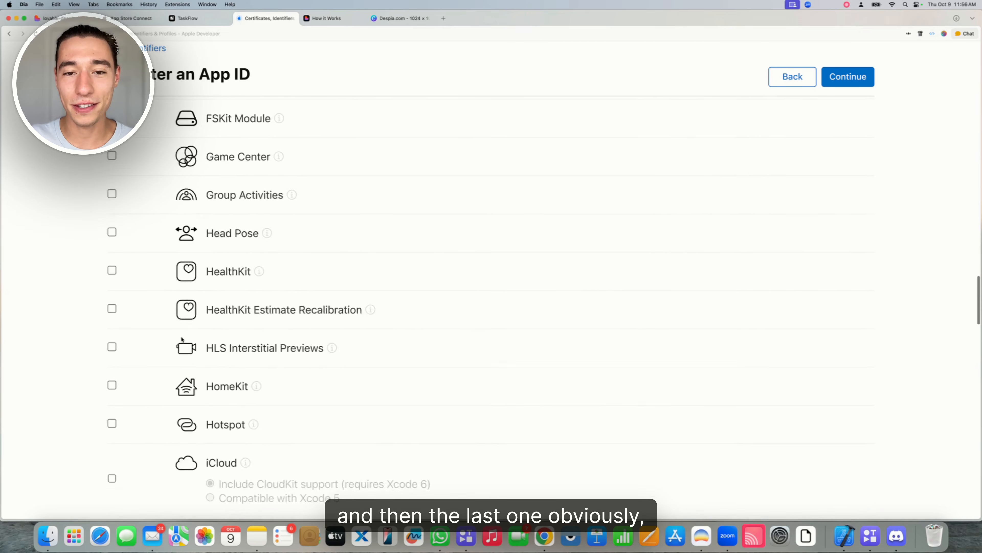
scroll(182, 339, down, 20)
scroll(140, 210, down, 14)
click(112, 229)
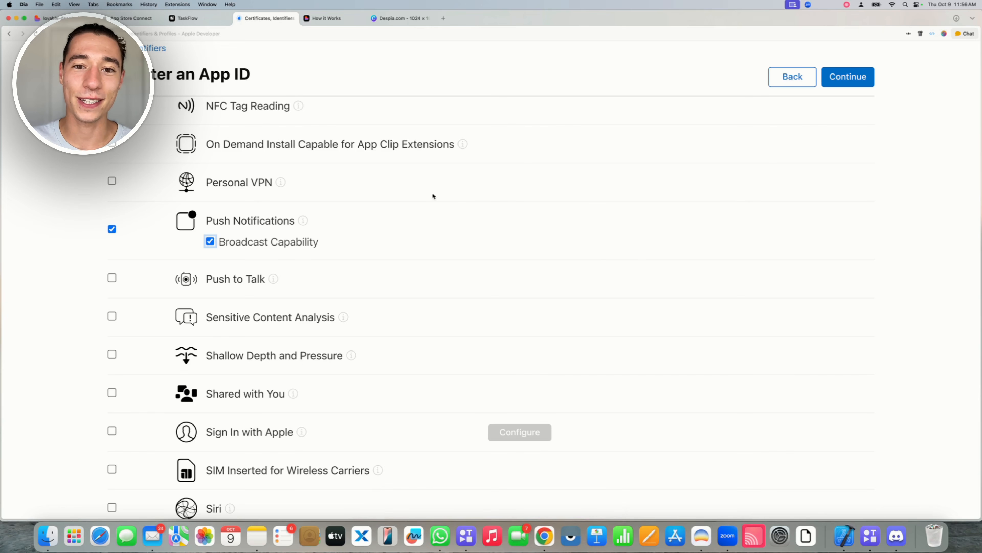
click(843, 77)
click(846, 71)
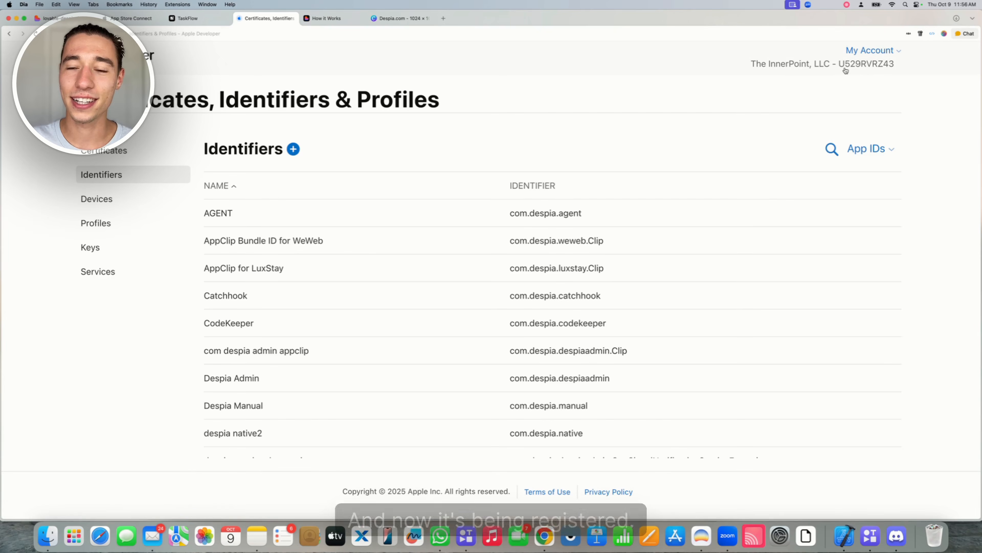
Start a new identifier of type App Groups and continue to its empty registration form
click(293, 149)
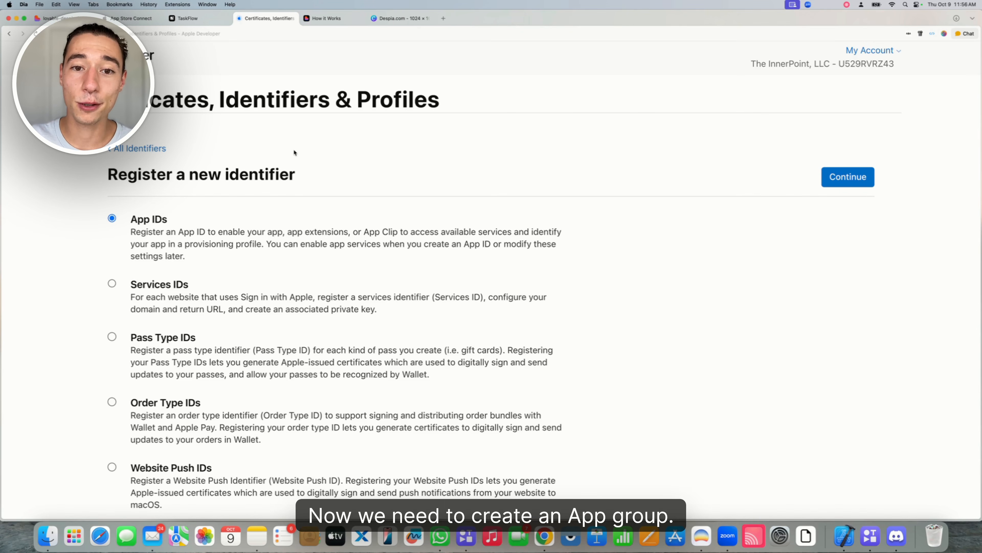
scroll(293, 152, down, 10)
click(112, 254)
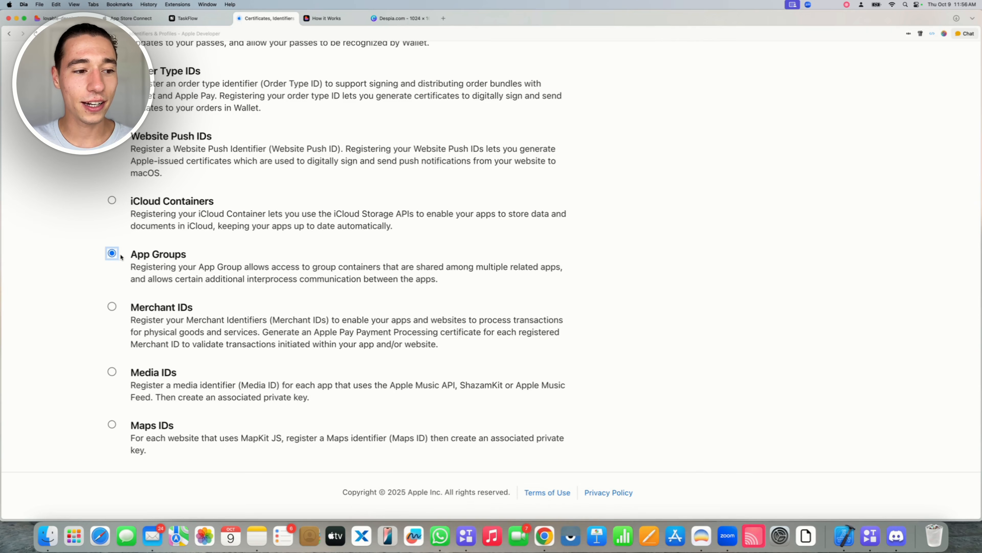
drag(112, 255, 202, 254)
scroll(502, 217, up, 10)
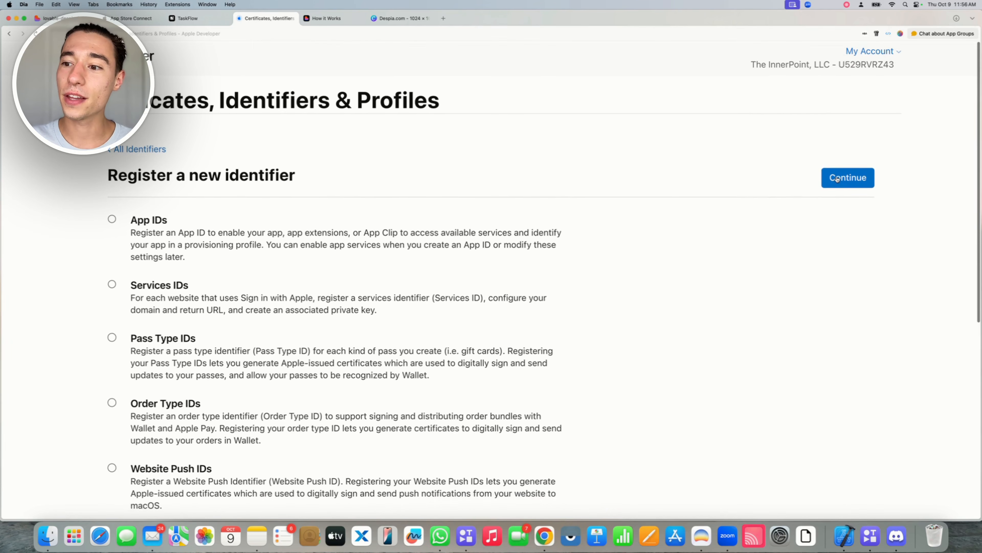
click(847, 178)
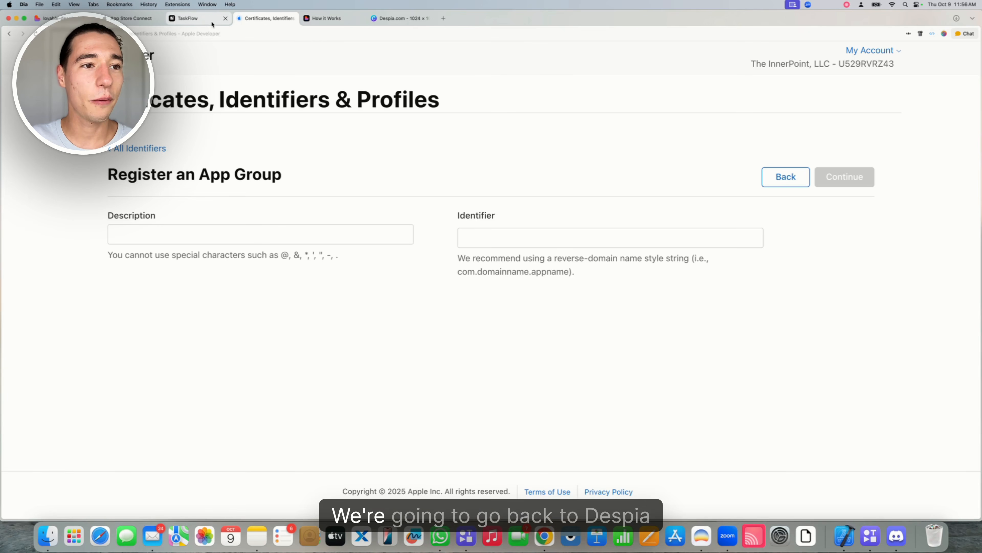
click(187, 19)
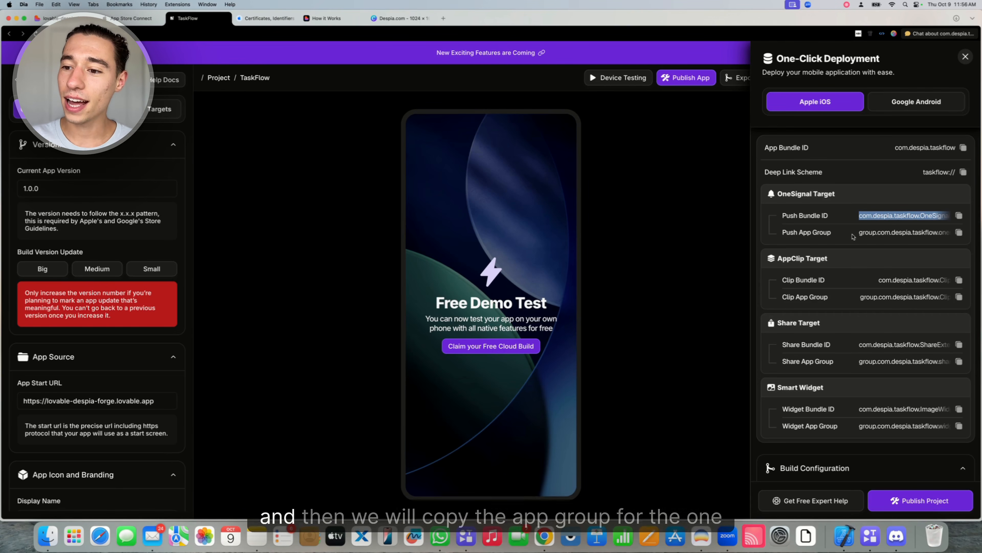
Copy the OneSignal Push App Group identifier in Despia and return to the App Group form
click(930, 233)
key(super+c)
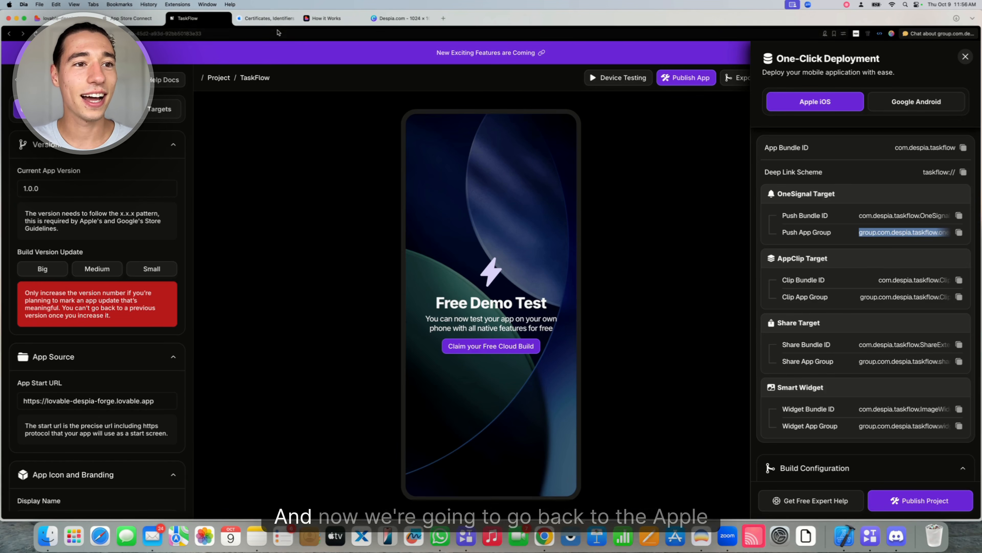
click(267, 18)
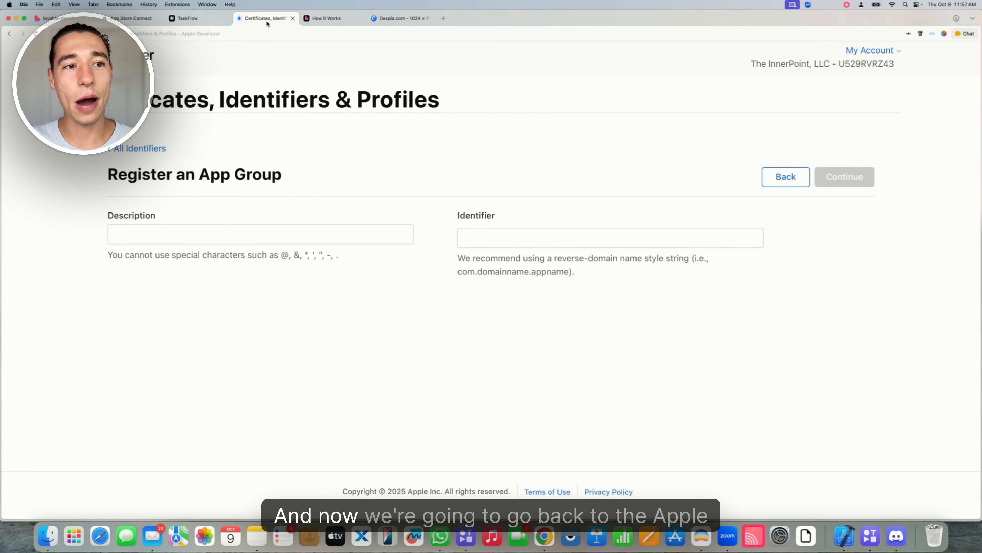
Paste group.com.despia.taskflow.onesignal into the app group Identifier field
click(489, 237)
key(super+v)
click(474, 281)
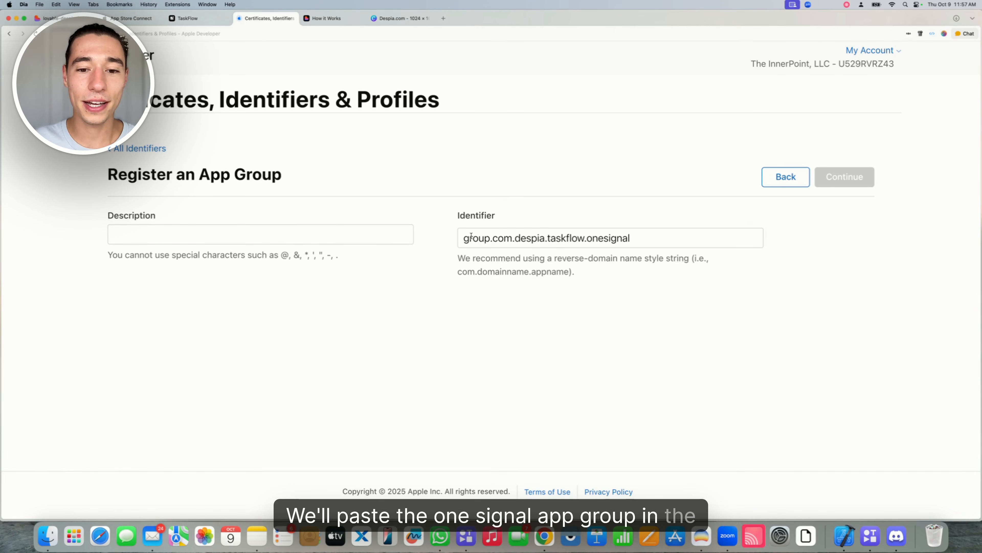
drag(458, 218, 541, 217)
click(540, 218)
Describe the group as 'TestFlow OneSignal AppGroup' and register it
click(176, 230)
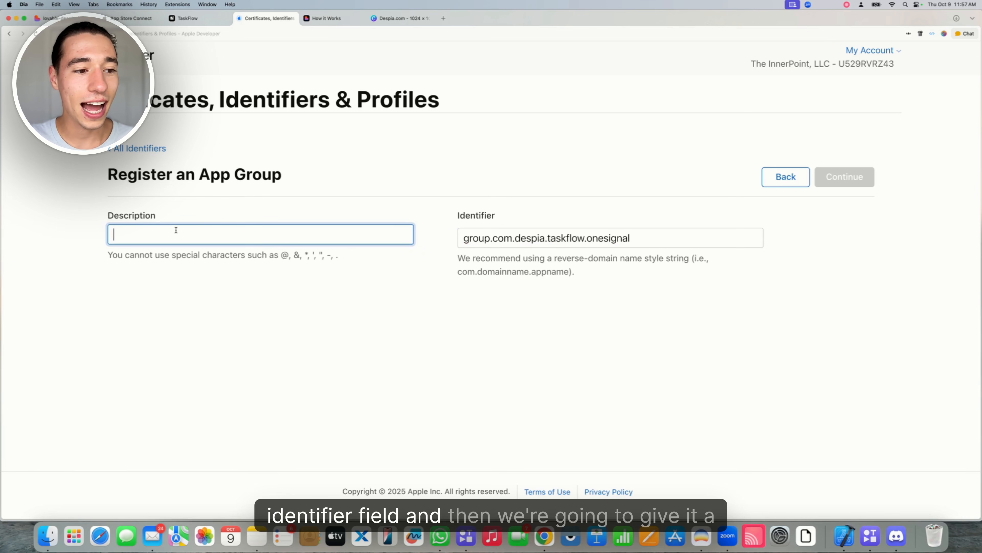
text(T)
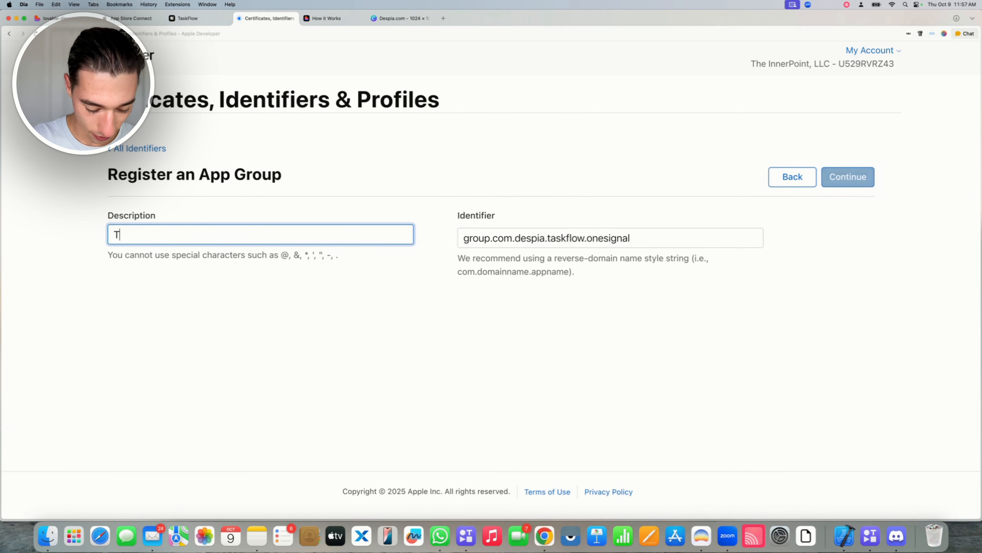
text(estFloiw)
key(BackSpace)
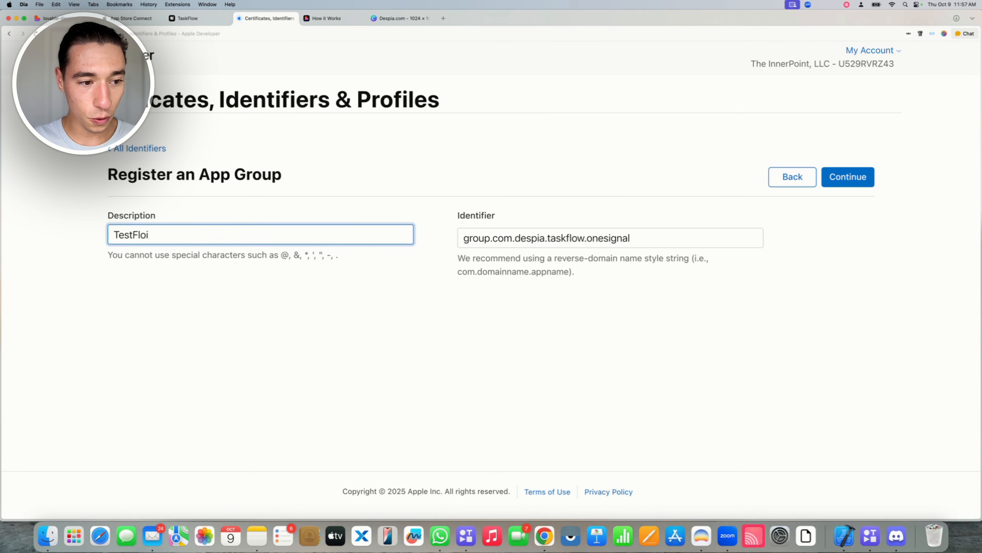
text(OneSignal)
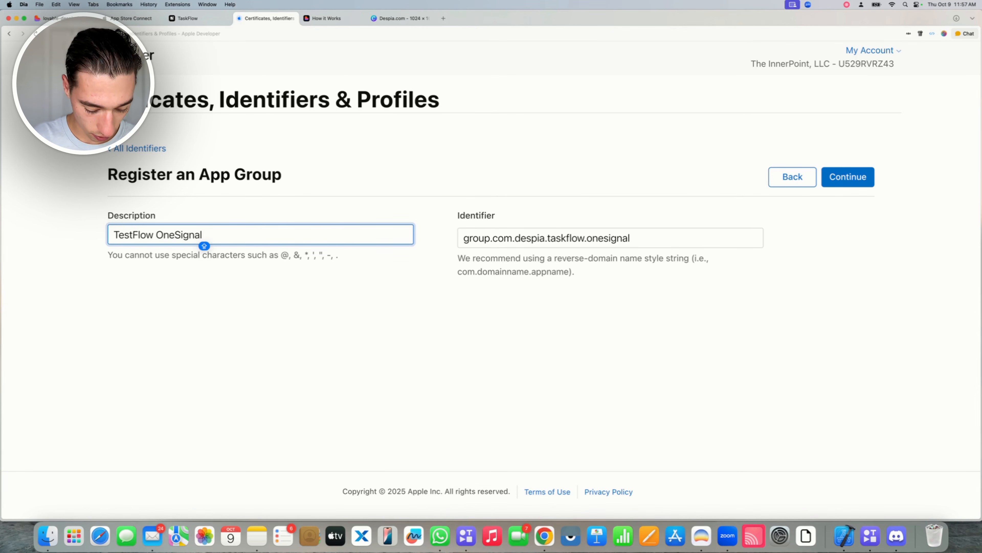
text( AppGroup)
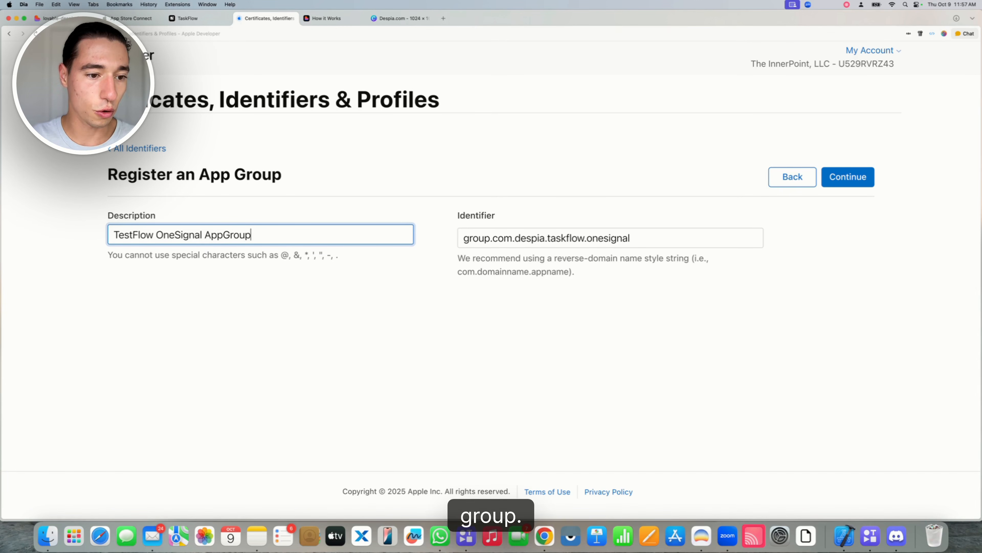
click(269, 339)
click(837, 176)
click(853, 181)
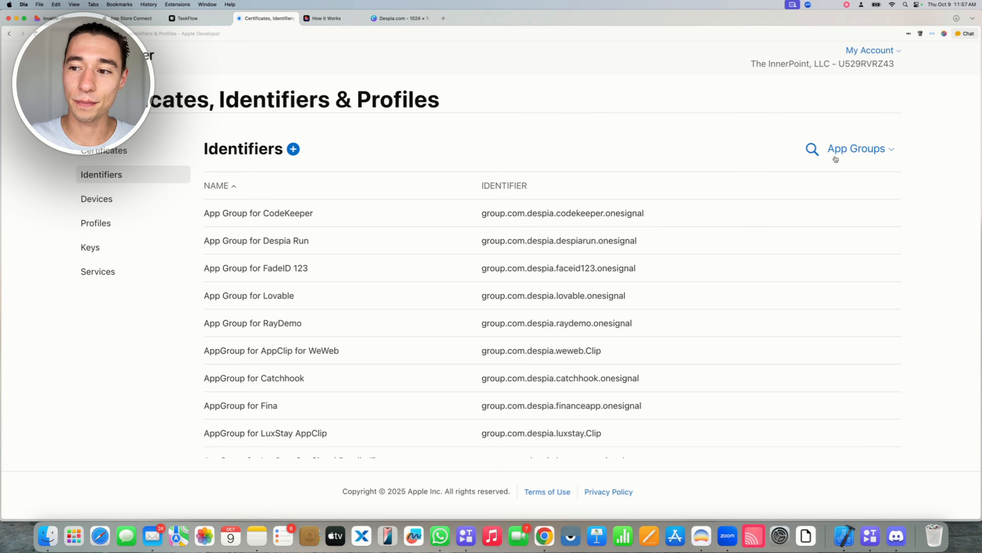
Filter identifiers to App IDs, search 'TaskFlow', and open the TaskFlow OneSignal App ID
click(855, 149)
click(774, 185)
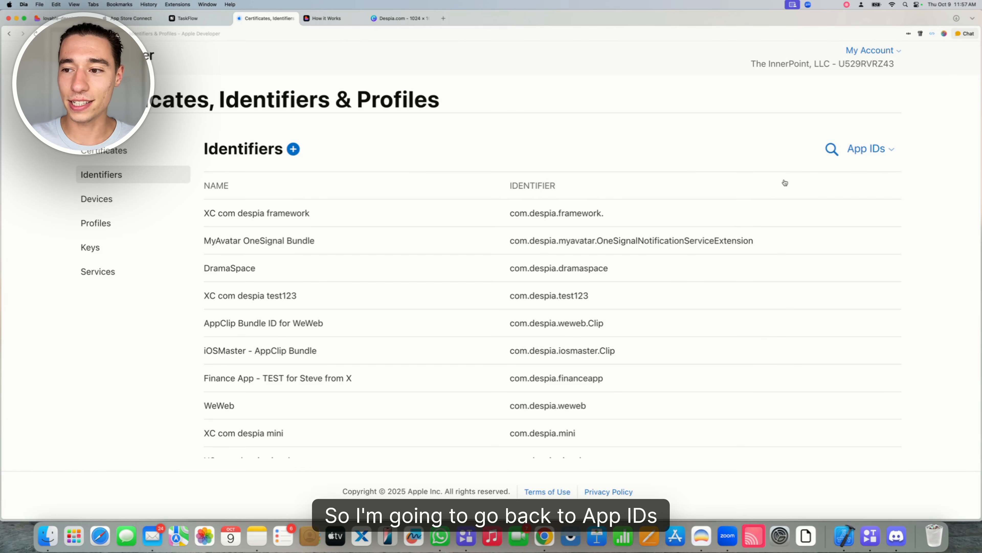
click(720, 154)
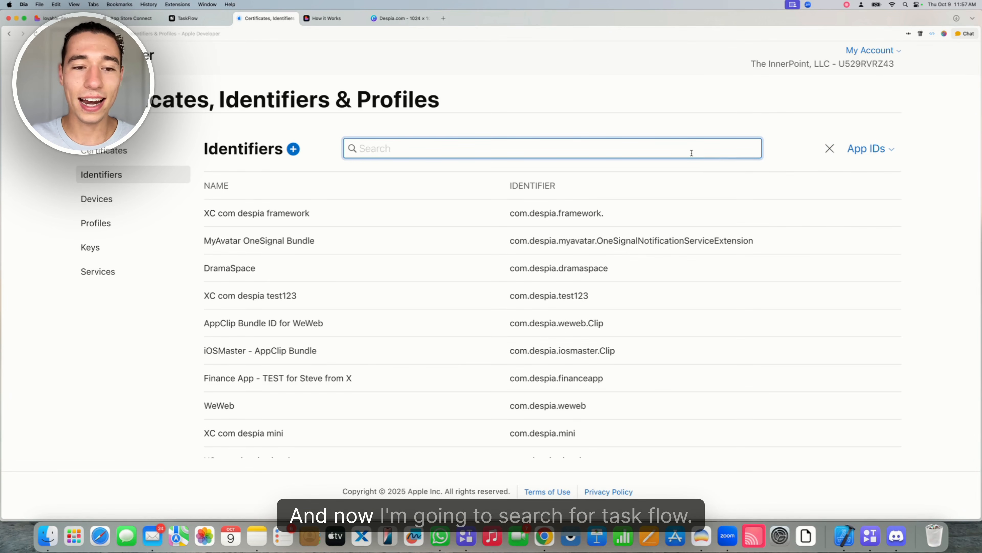
text(TestFlow)
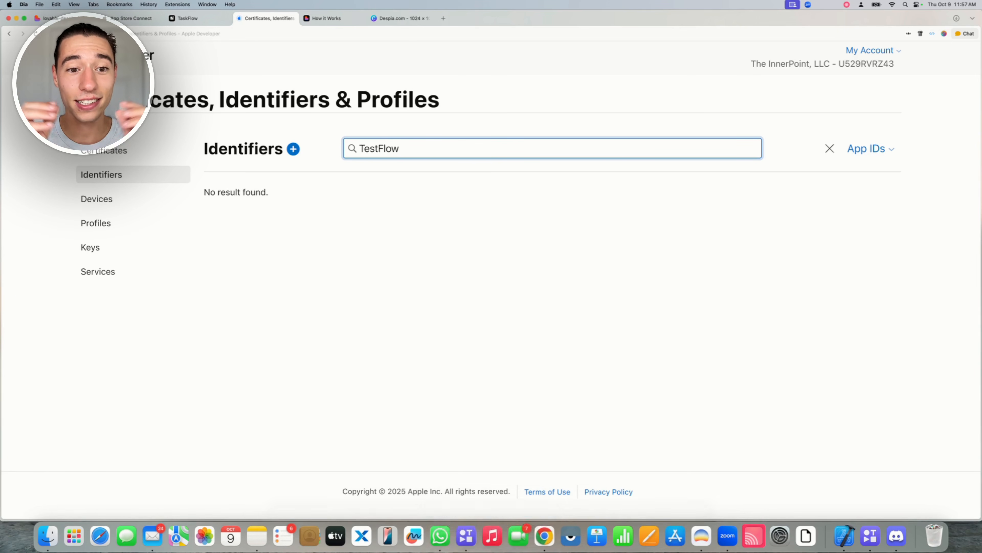
key(BackSpace)
key(BackSpace)
key(BackSpace)
key(BackSpace)
key(BackSpace)
key(BackSpace)
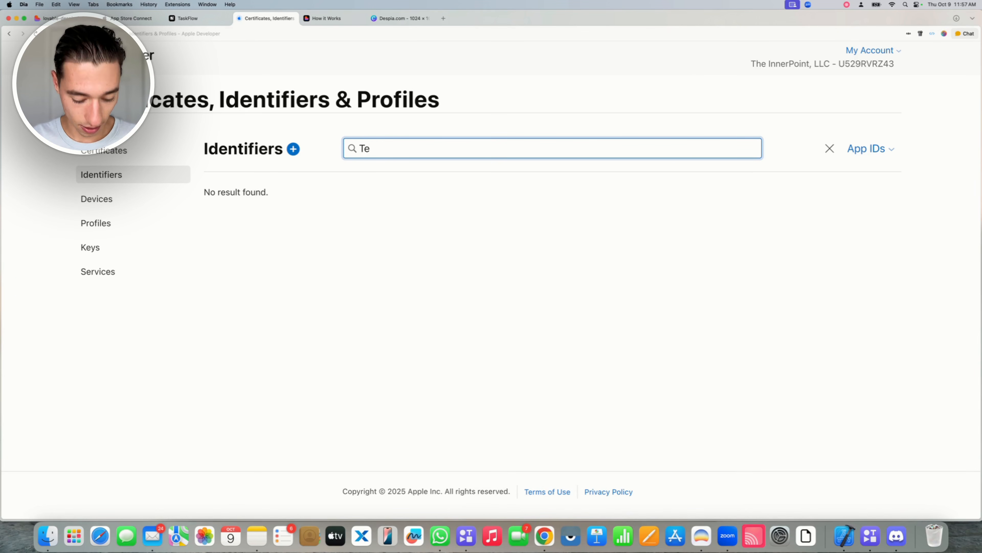
text(skFlow)
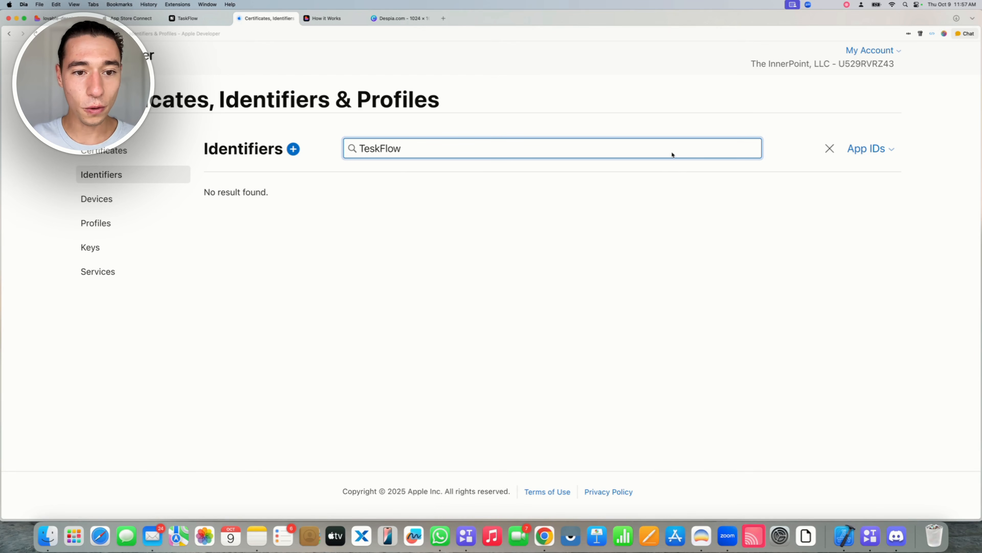
click(368, 148)
key(BackSpace)
text(a)
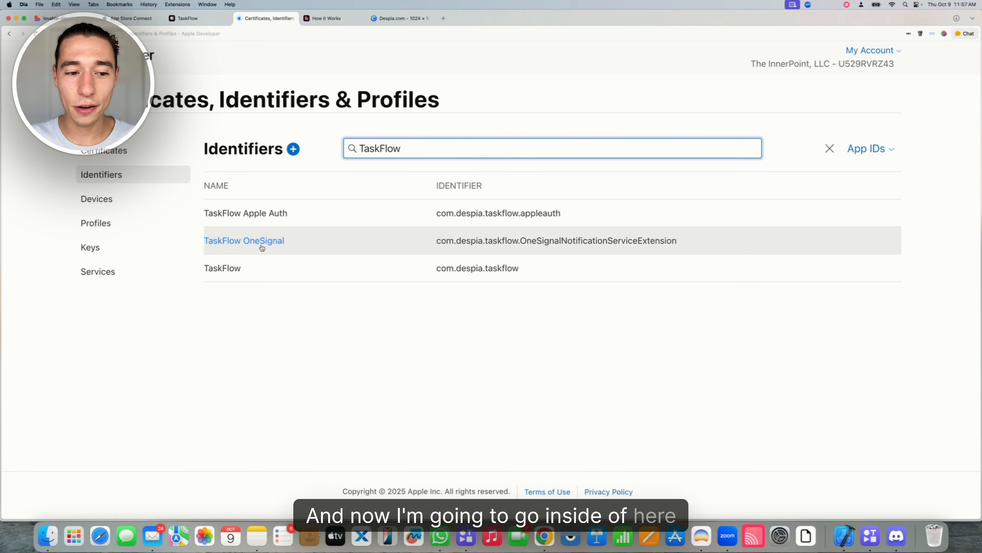
click(245, 240)
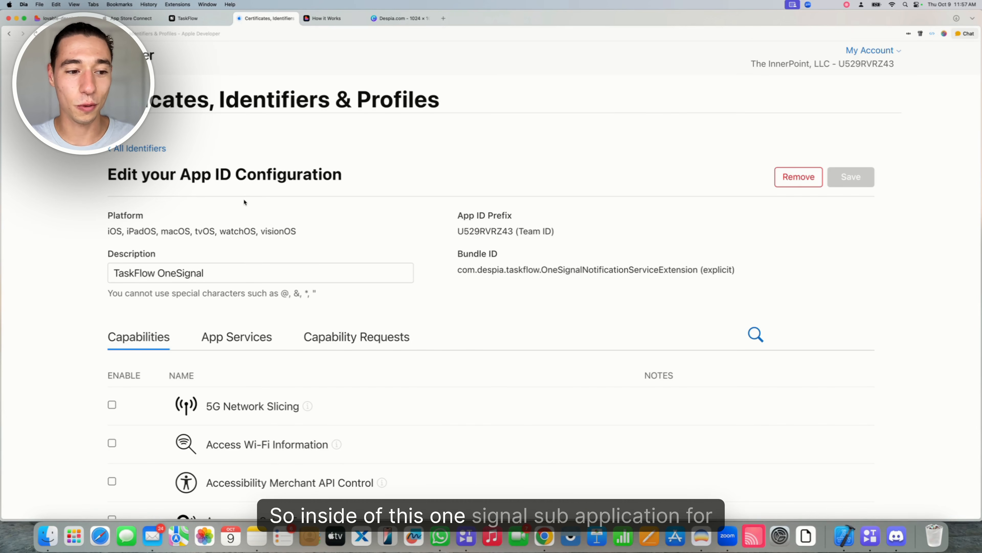
Open the App Groups configuration on the TaskFlow OneSignal App ID
scroll(244, 198, down, 3)
drag(157, 273, 204, 273)
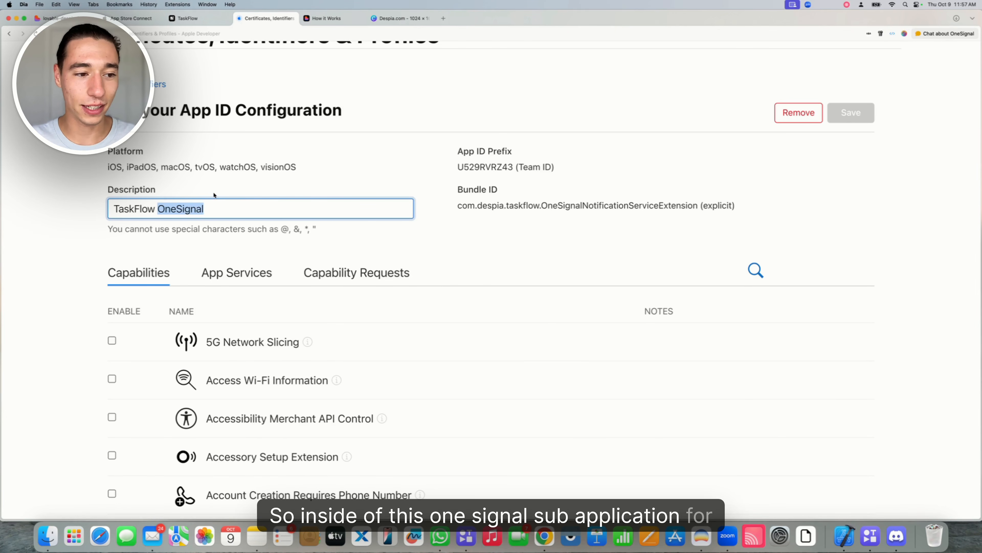
click(245, 179)
scroll(244, 179, down, 5)
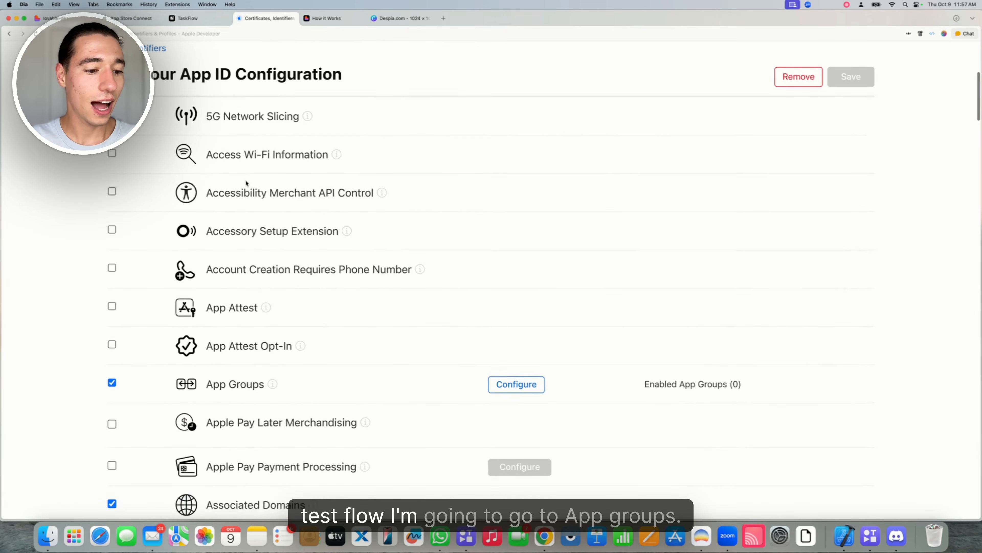
scroll(245, 183, down, 3)
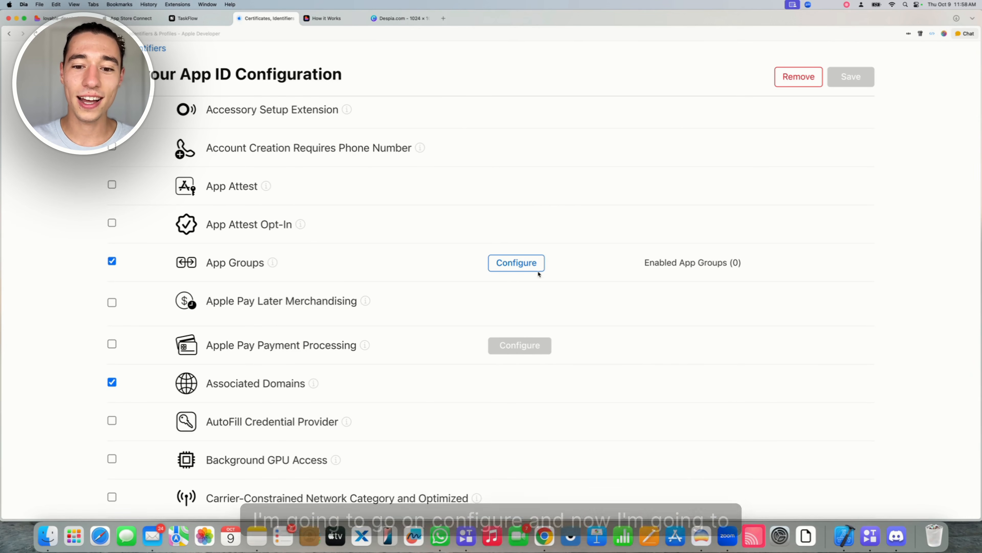
click(524, 265)
Find and tick TestFlow OneSignal AppGroup, then confirm the assignment
key(super+f)
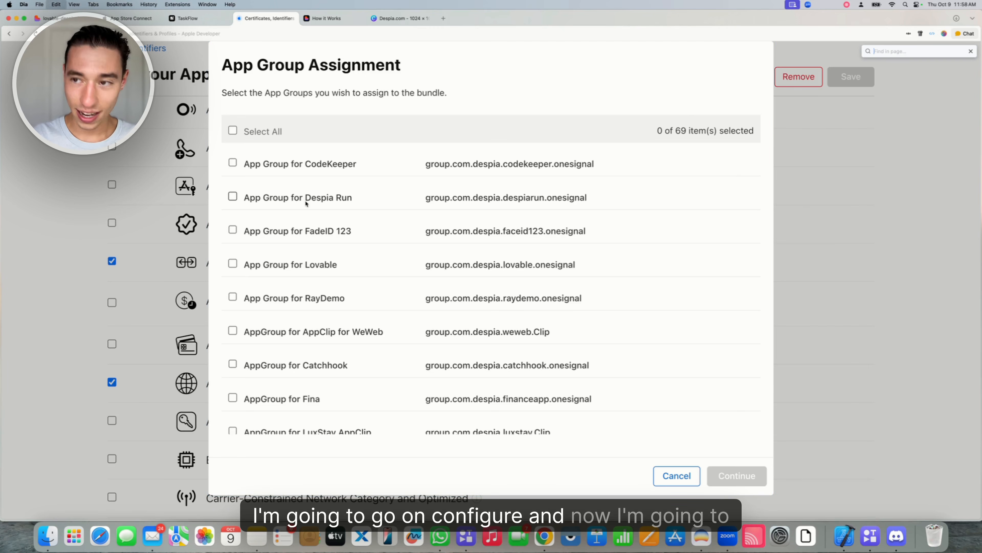
text(Tes)
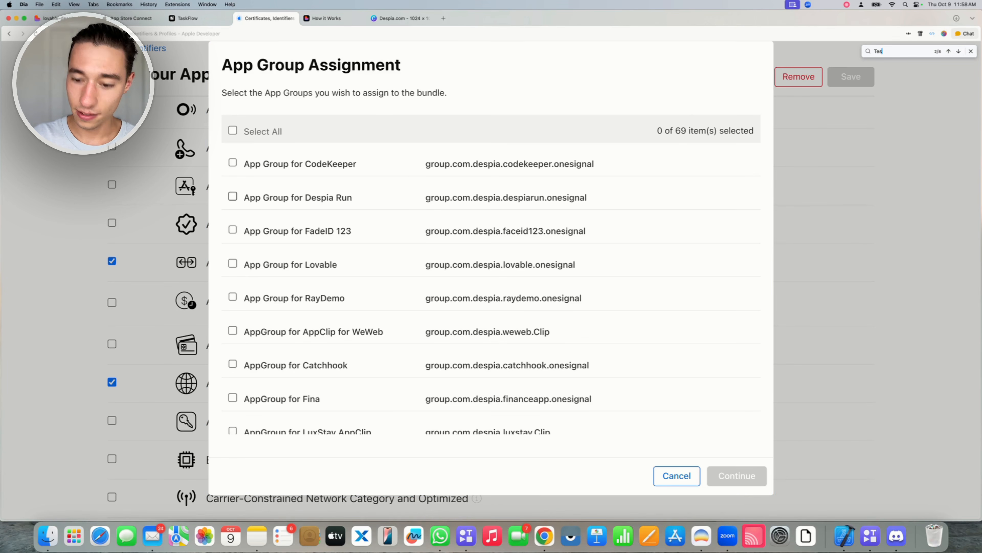
text(test)
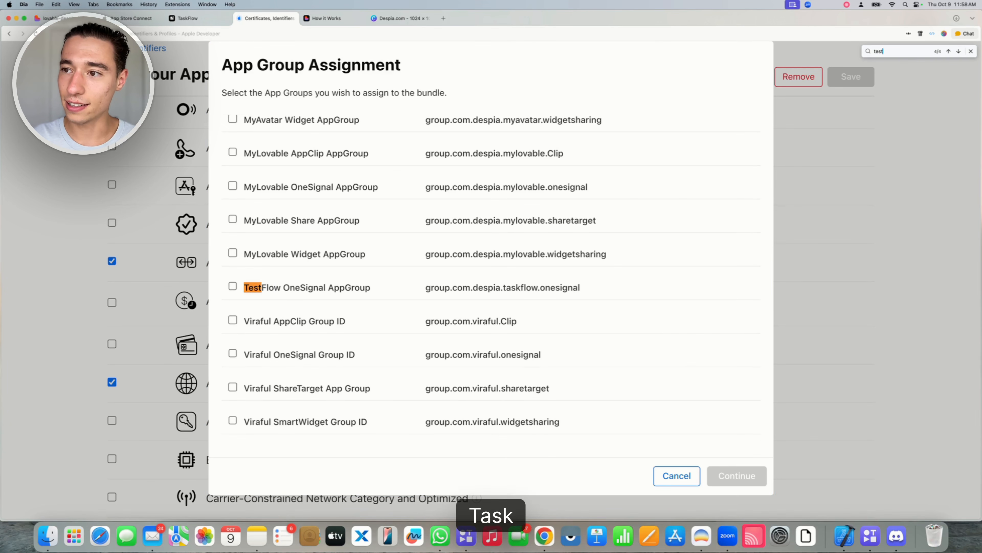
text(askflow)
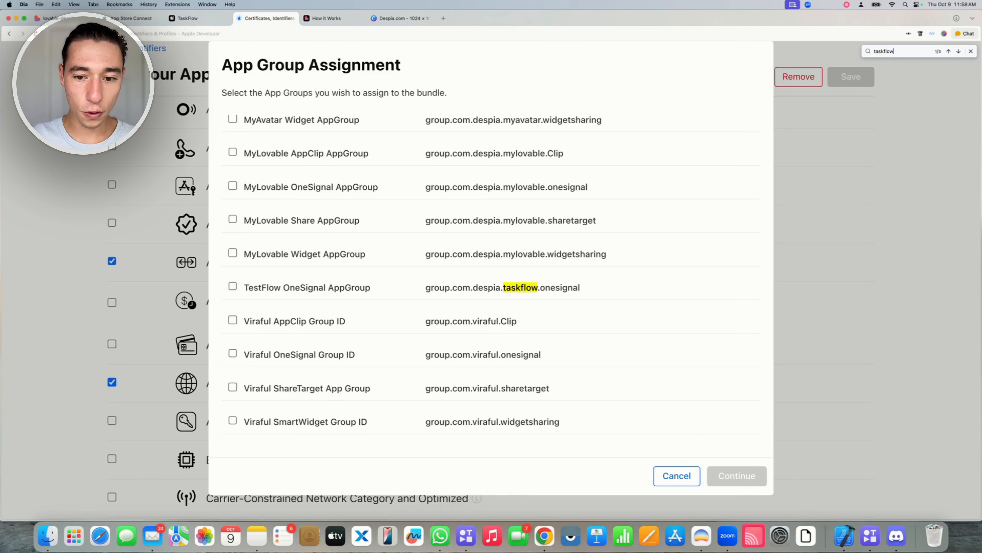
drag(424, 287, 540, 291)
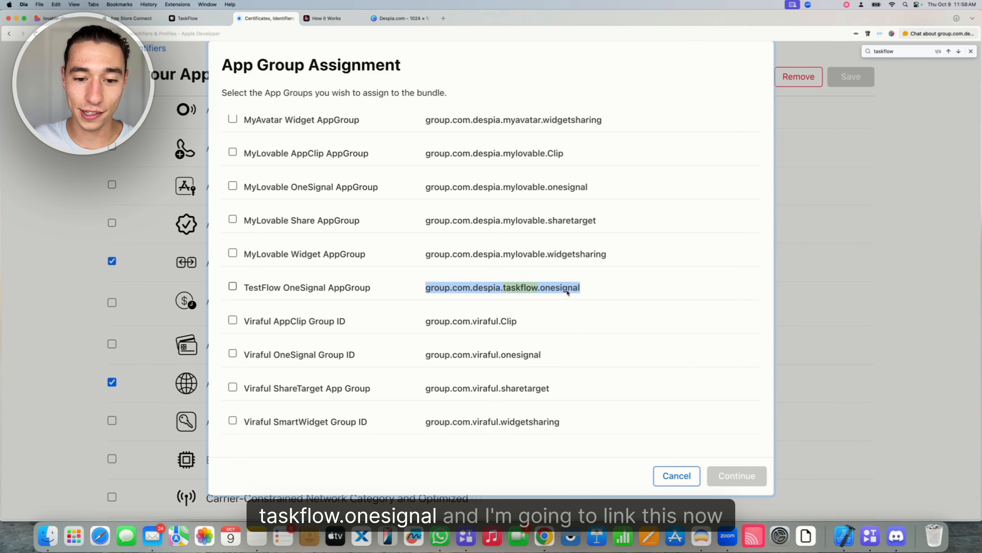
click(233, 286)
drag(281, 288, 368, 292)
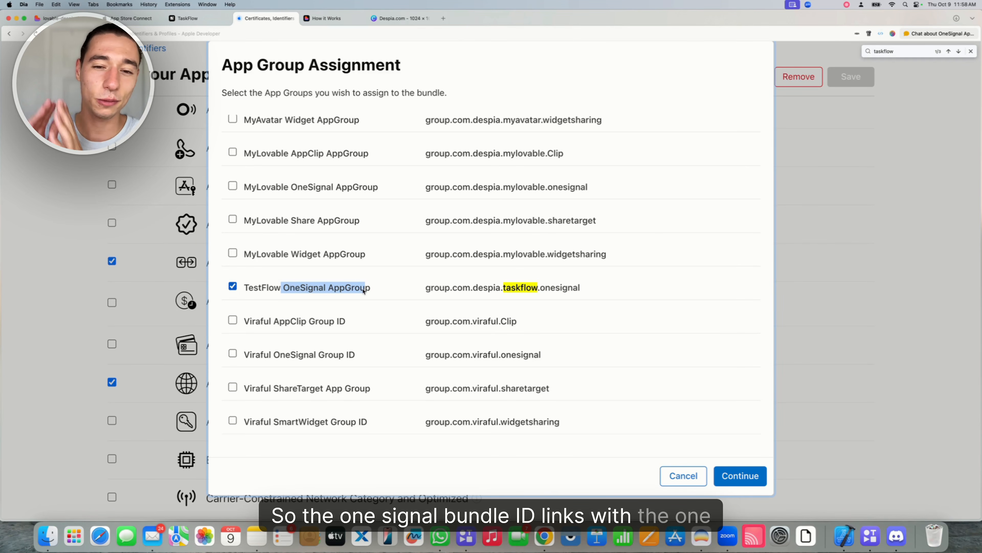
click(731, 476)
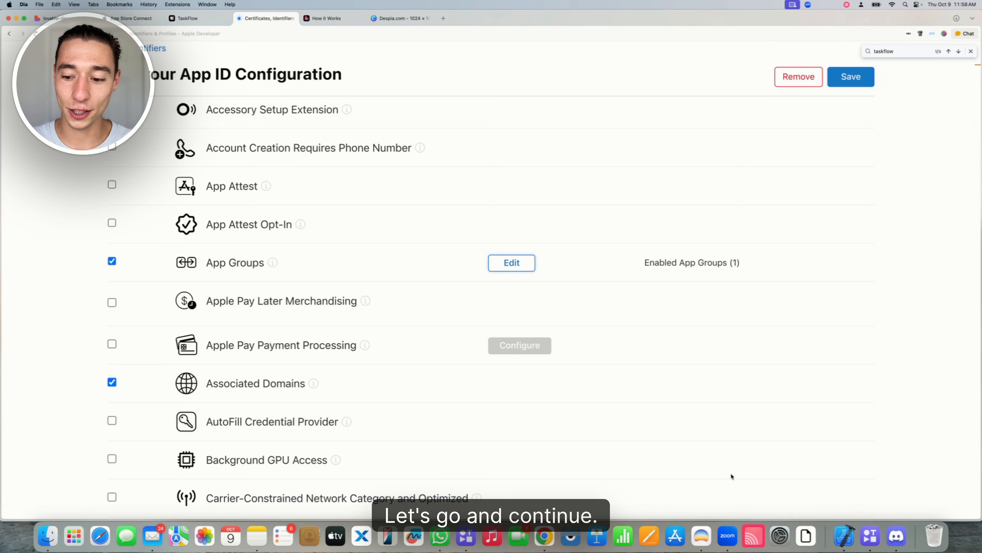
Save and confirm the App ID's capability changes
click(856, 84)
click(631, 228)
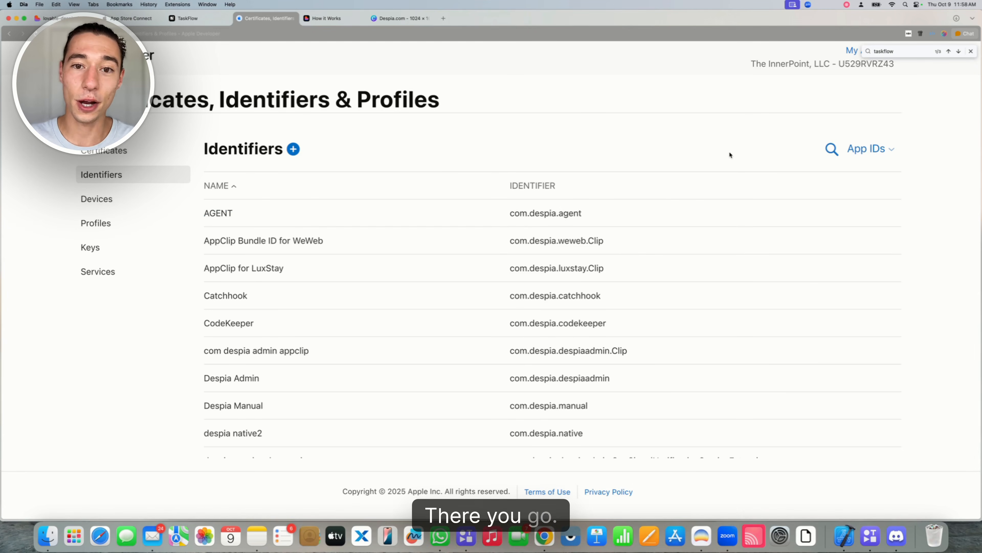
click(184, 20)
Review the AppClip target details in Despia and select its Clip Bundle ID
drag(787, 267, 837, 427)
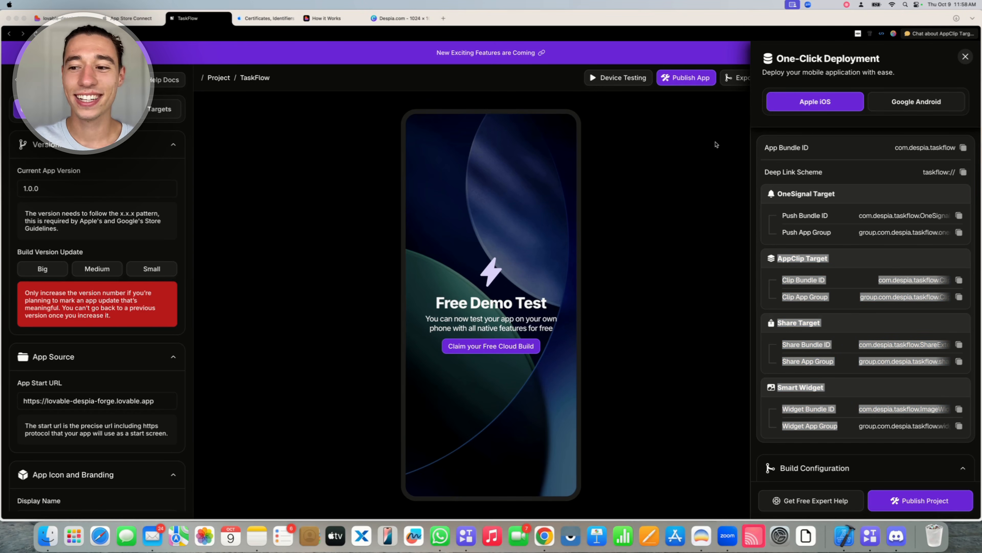
click(786, 262)
drag(778, 258, 838, 261)
click(838, 262)
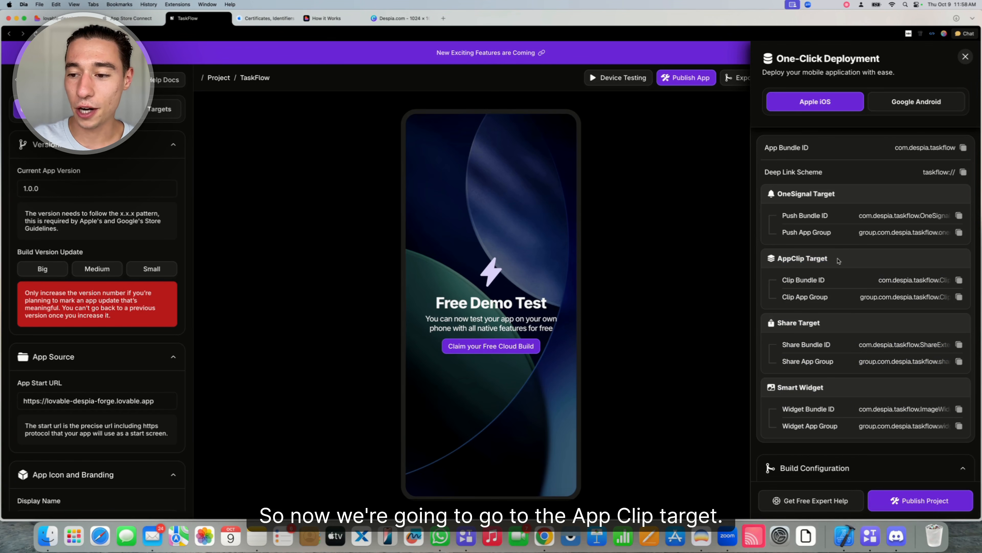
double_click(902, 281)
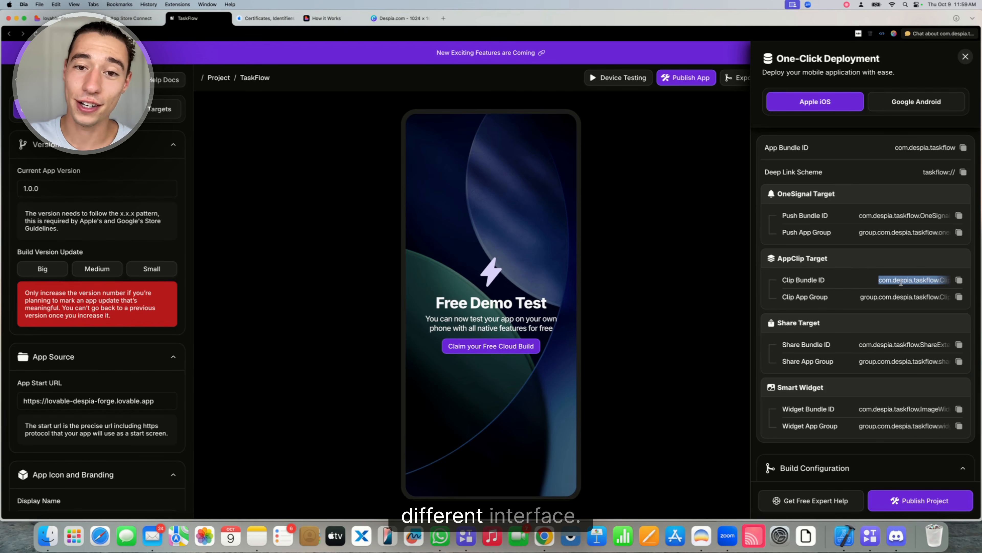
click(902, 280)
double_click(902, 280)
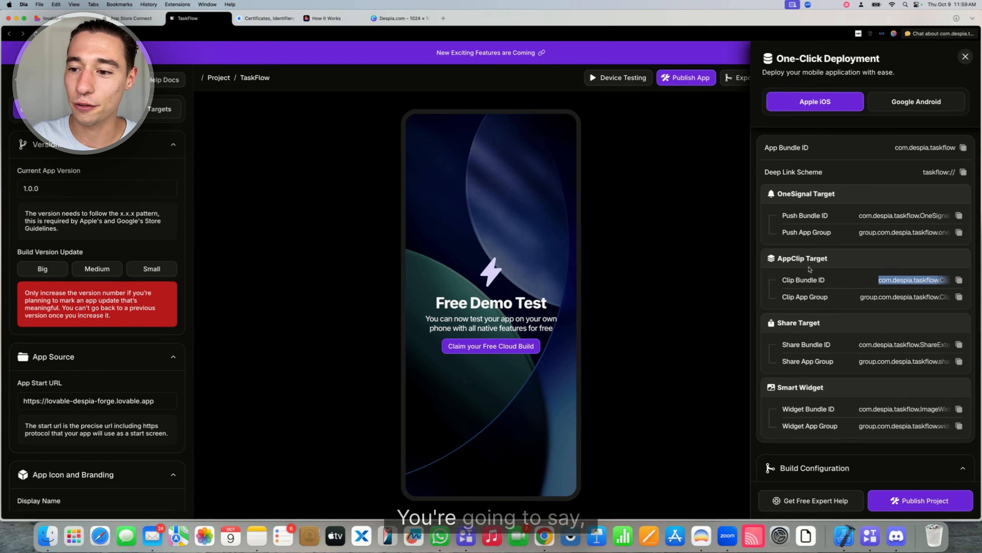
Look over the AppClip, Share and Smart Widget target IDs and copy the Clip Bundle ID
double_click(789, 259)
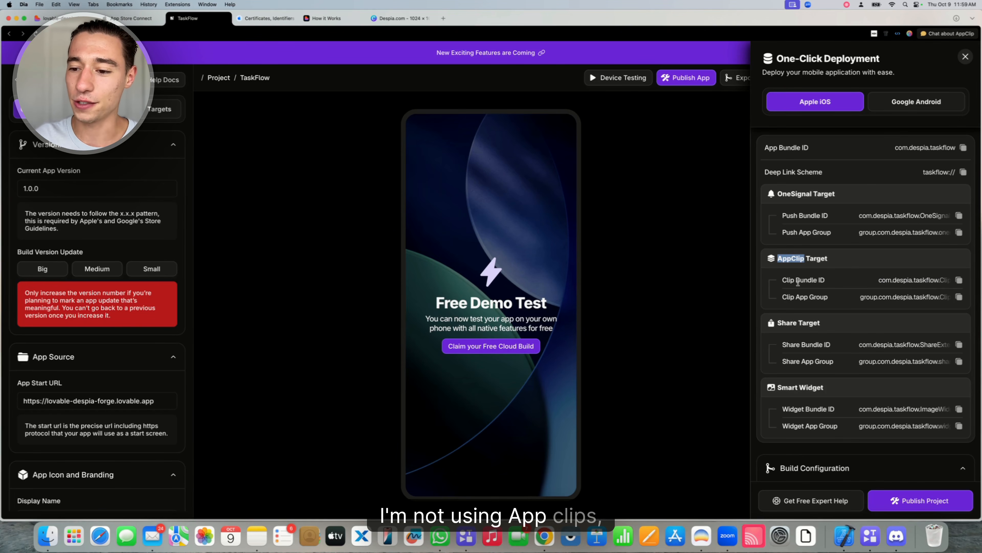
double_click(788, 323)
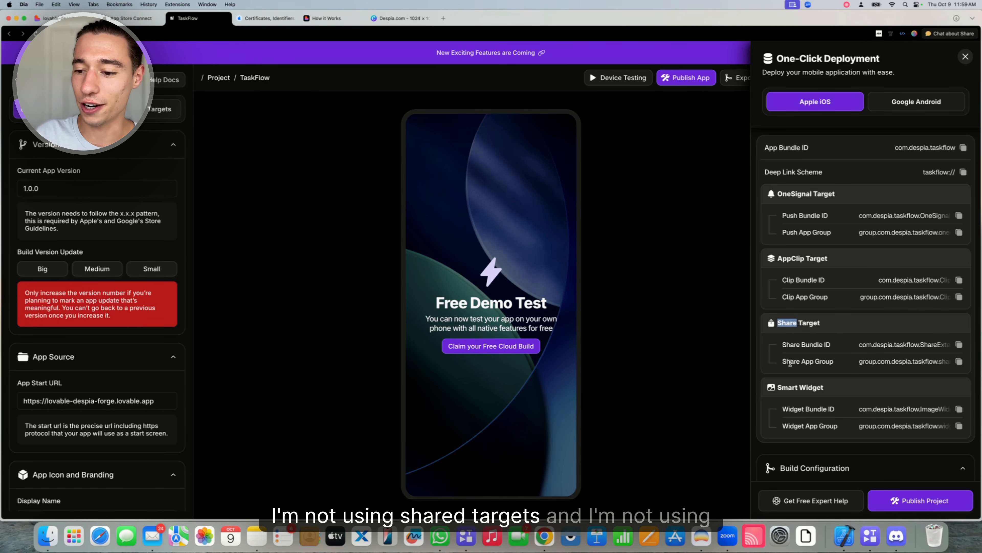
triple_click(786, 386)
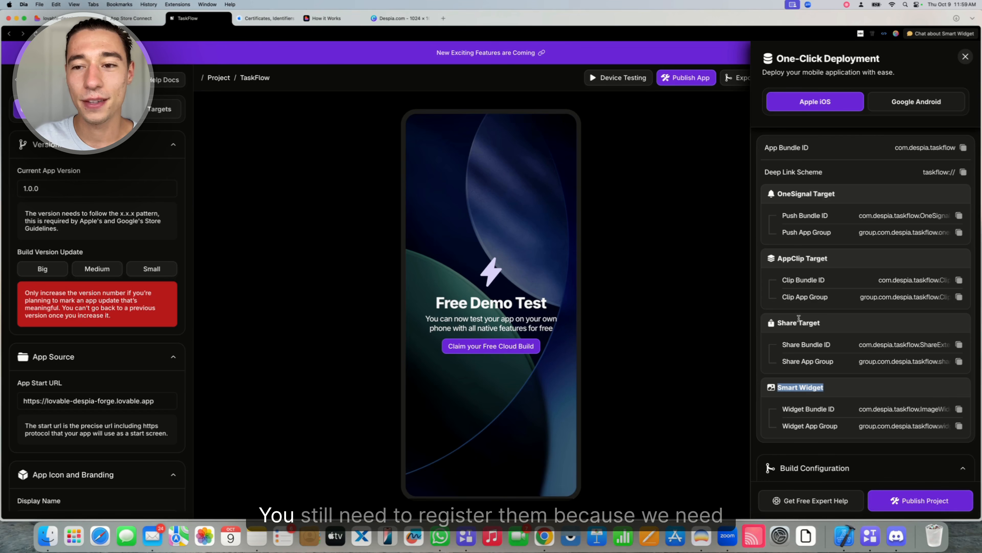
drag(777, 258, 839, 421)
click(839, 421)
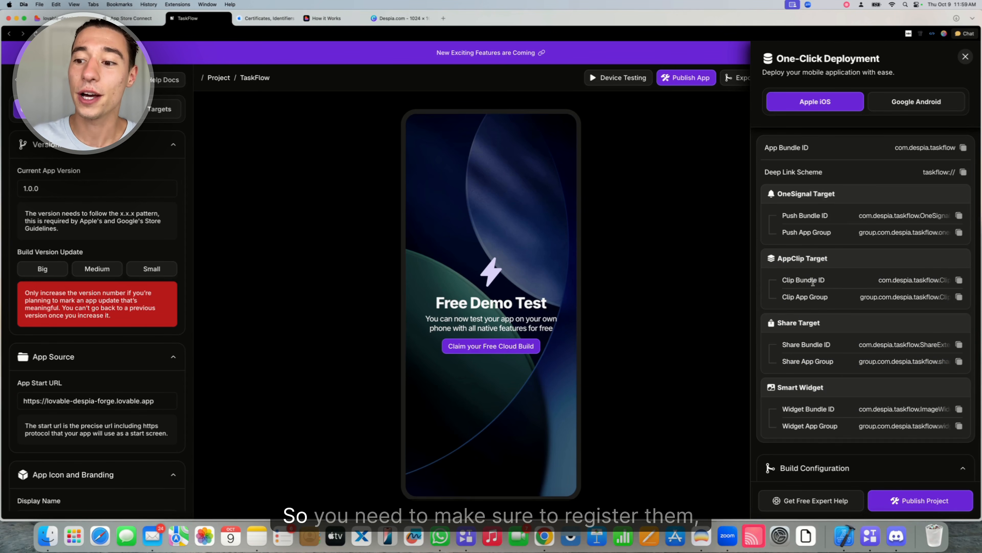
drag(778, 258, 837, 443)
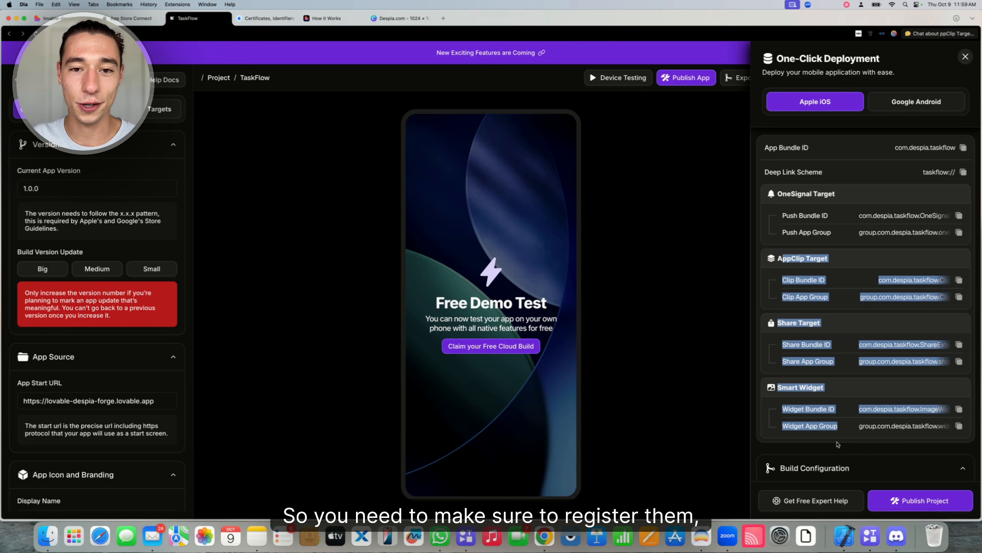
click(855, 296)
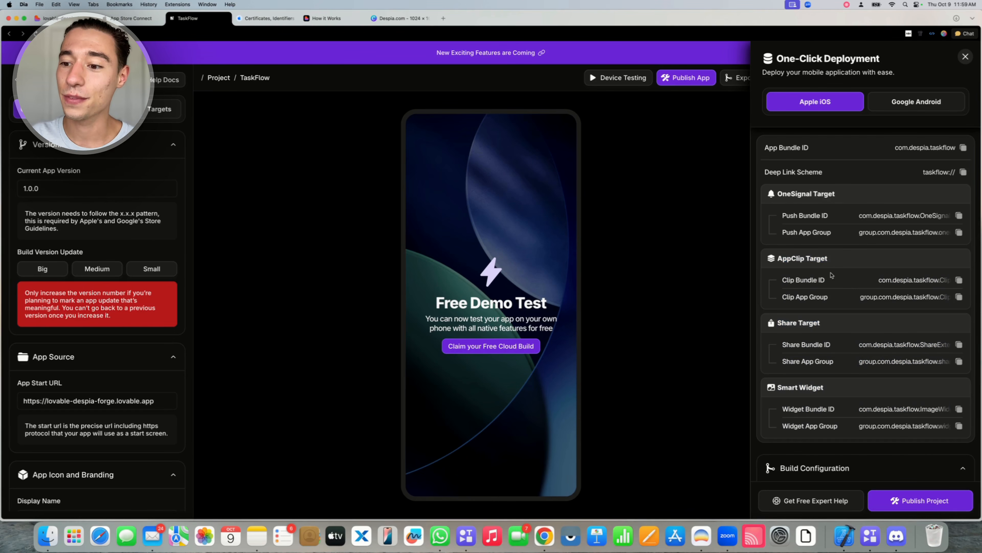
double_click(907, 278)
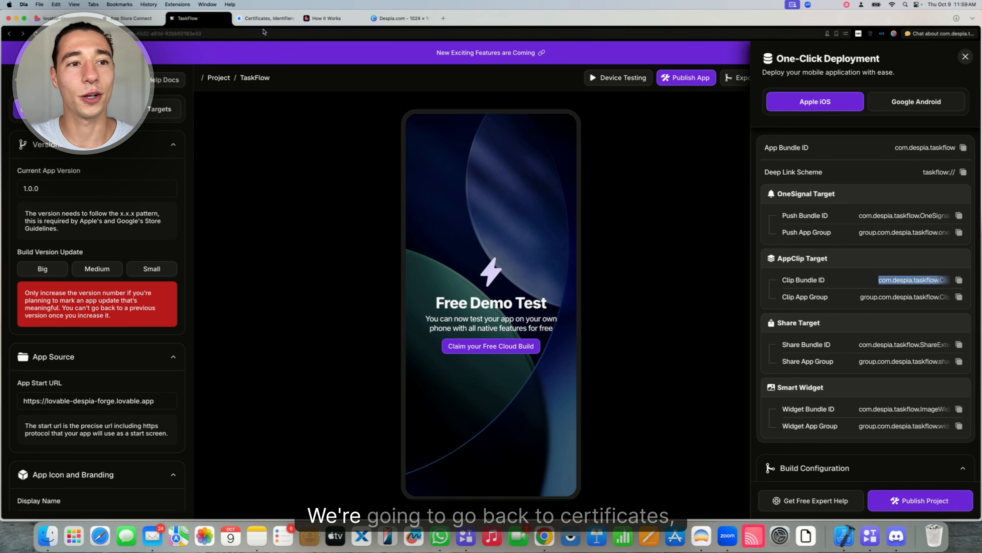
click(259, 20)
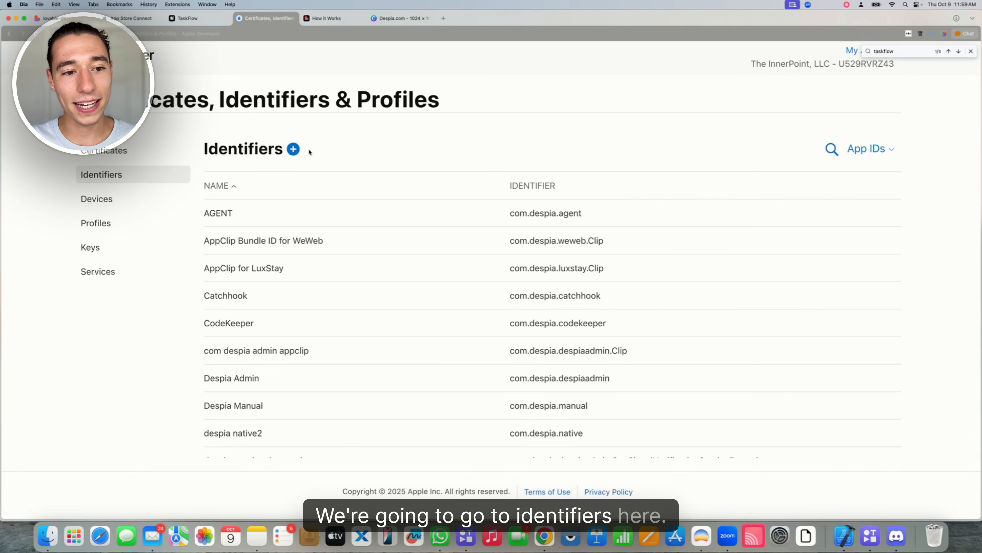
Start registering a new App ID of type App Clip
click(293, 148)
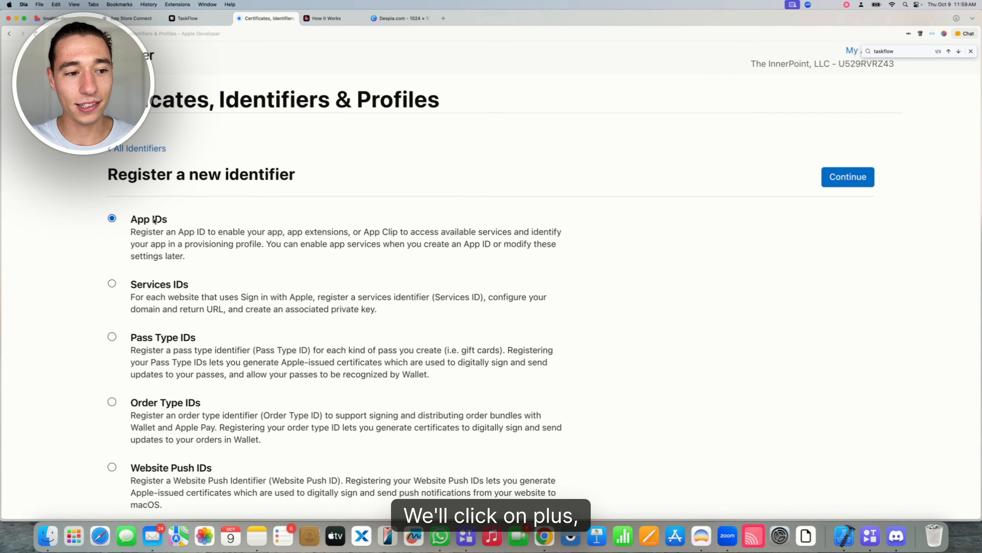
click(215, 168)
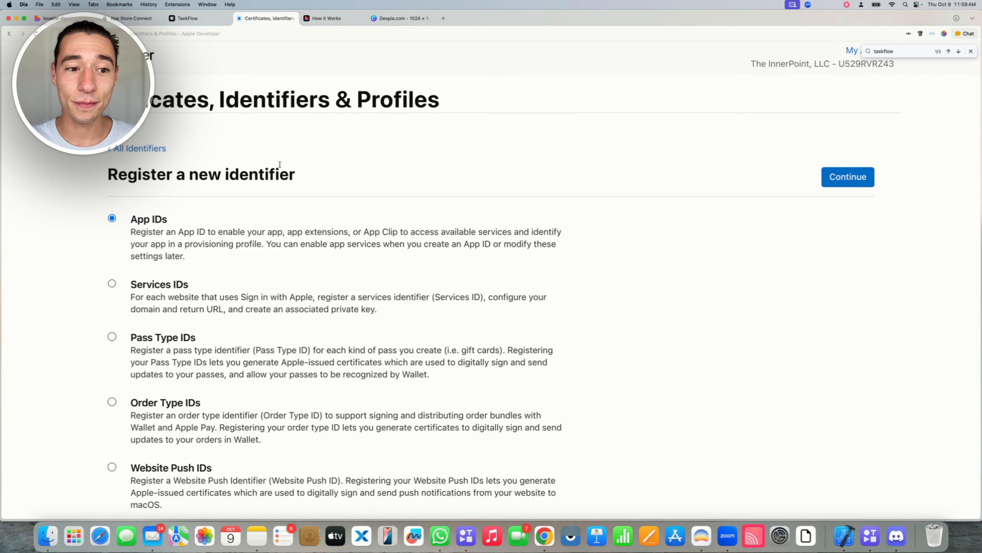
click(848, 182)
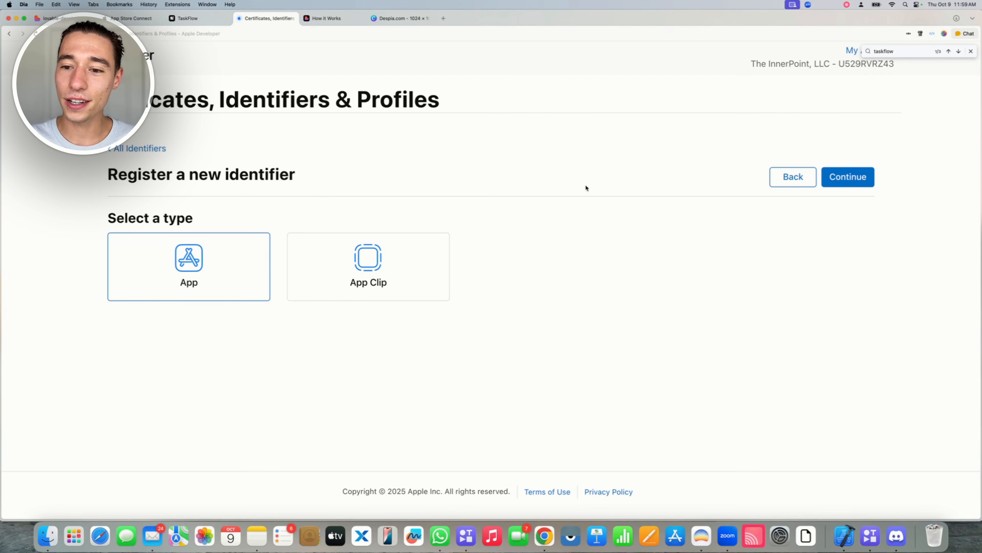
click(395, 257)
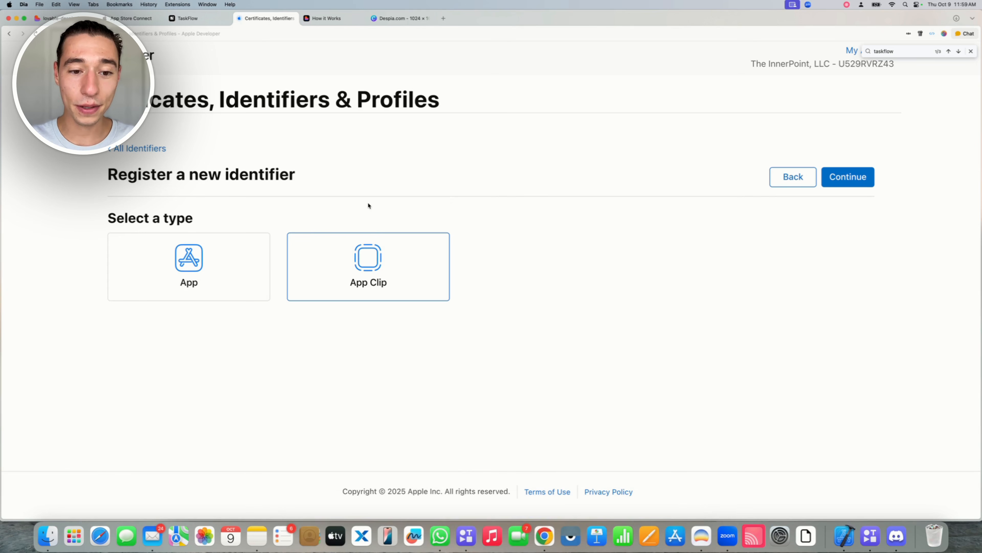
click(850, 174)
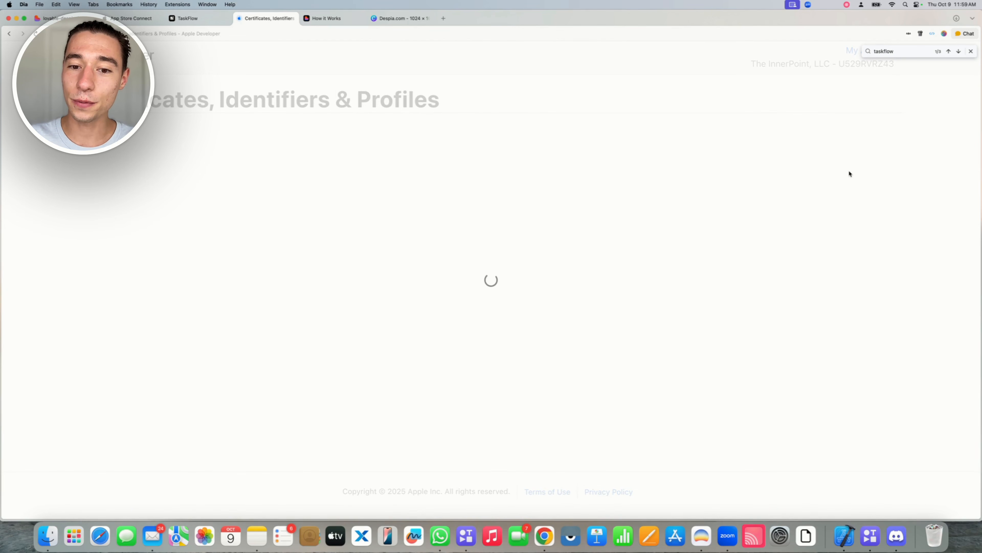
Set parent App ID TaskFlow and product name Clip, giving bundle ID com.despia.taskflow.Clip
click(176, 294)
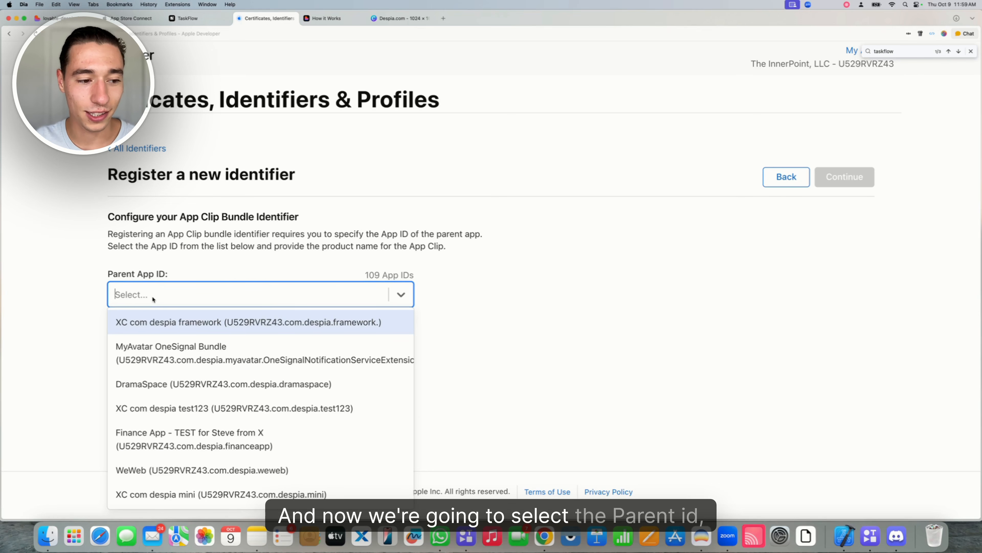
text(TaskFlow)
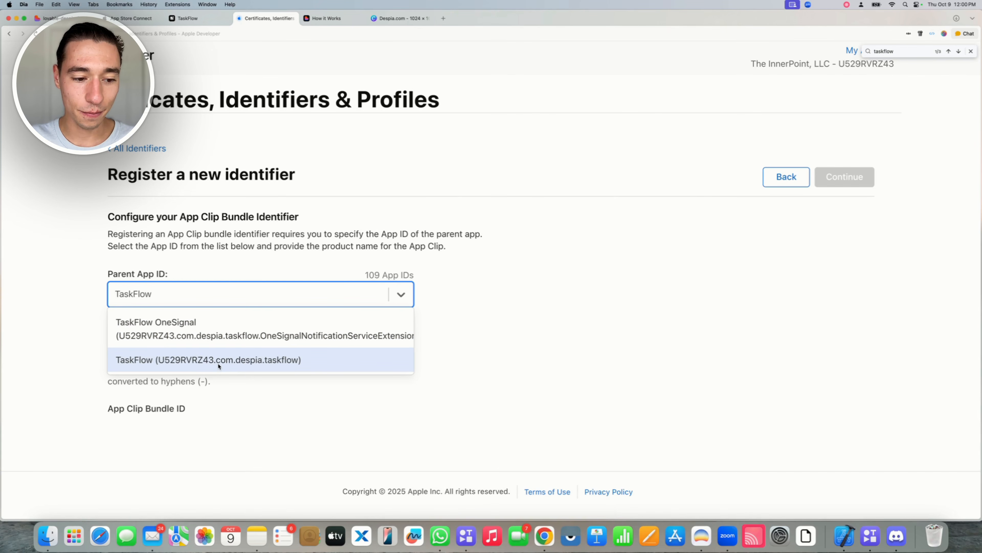
click(222, 363)
click(151, 351)
text(Clip)
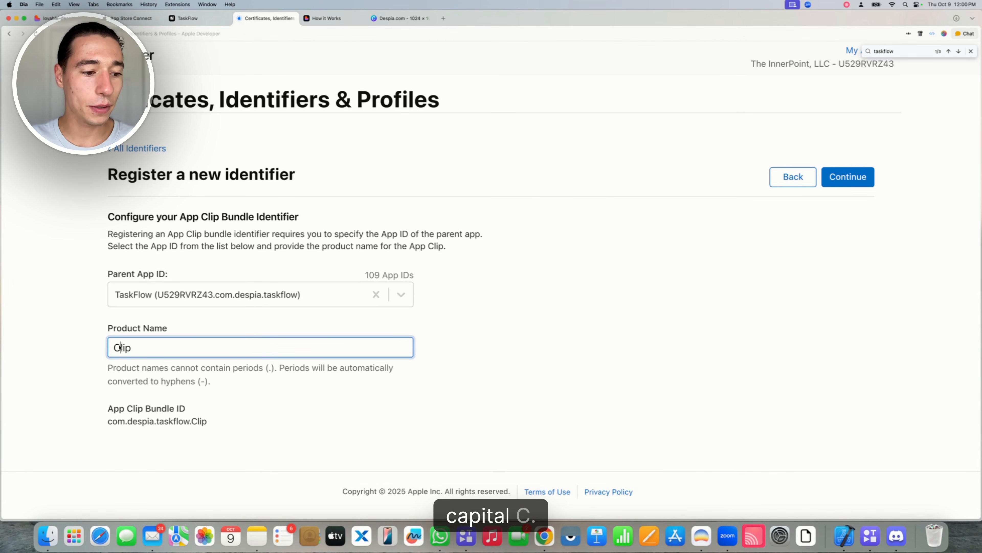
click(78, 337)
click(865, 179)
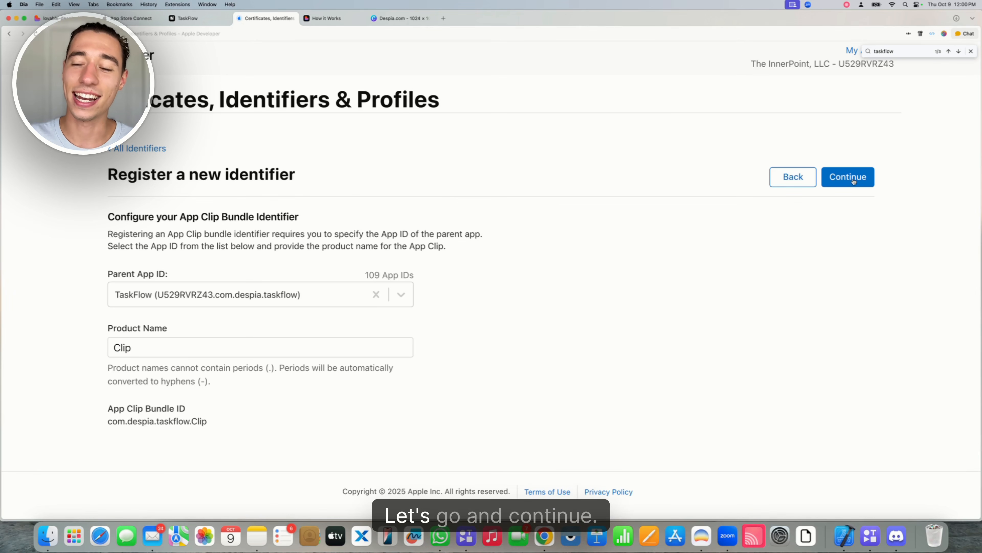
click(278, 282)
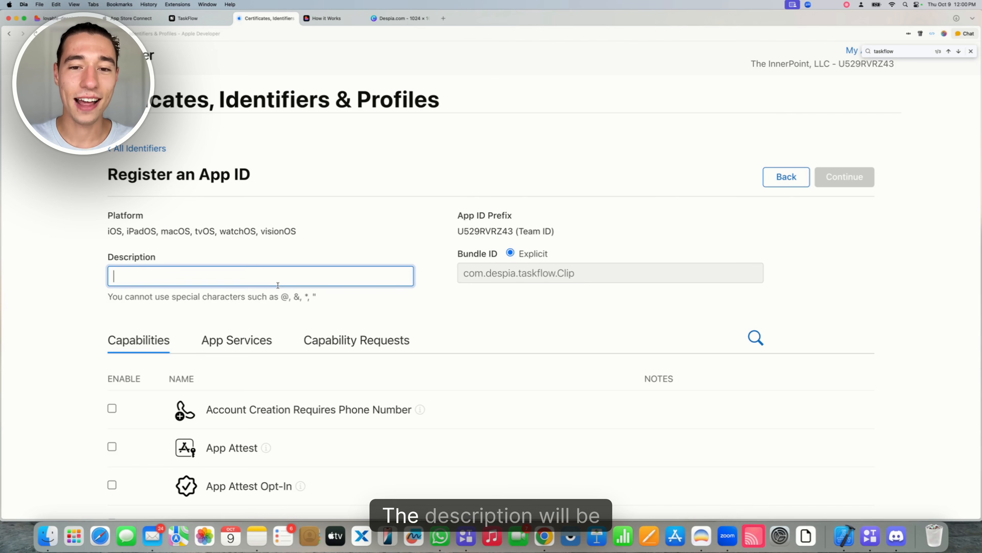
Describe it as 'TaskFlow AppClip', enable App Groups, Associated Domains and Push Notifications, and register
text(TaskFl)
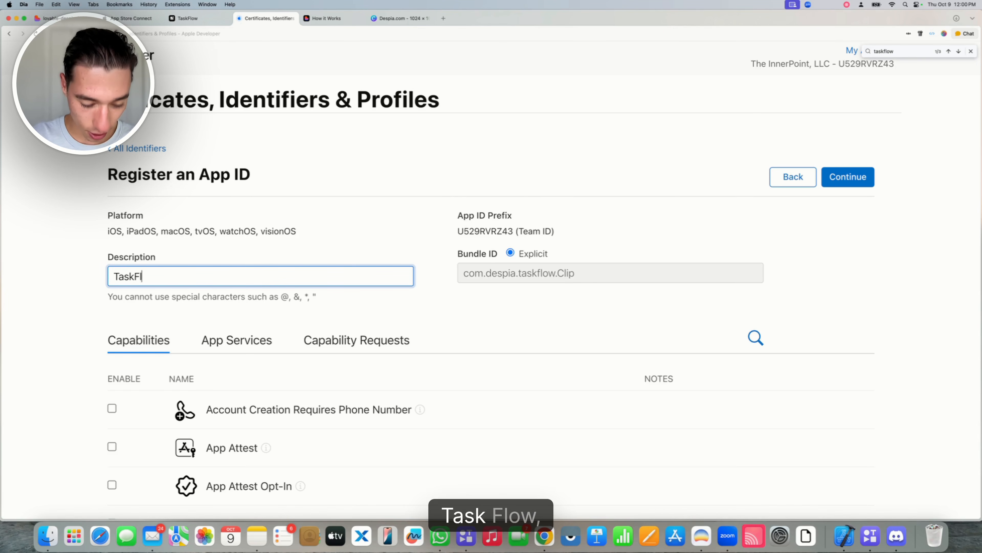
text(ow AppClip)
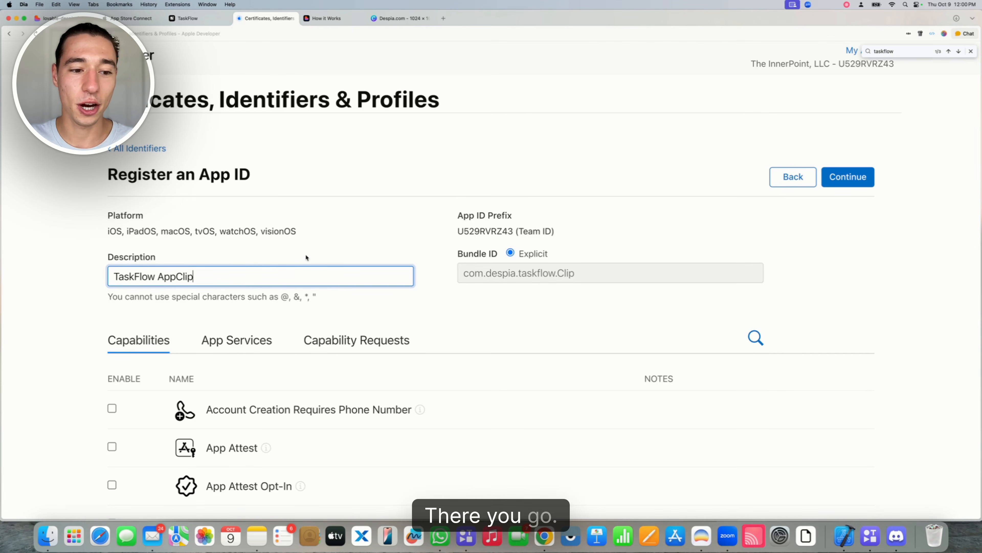
scroll(305, 253, down, 6)
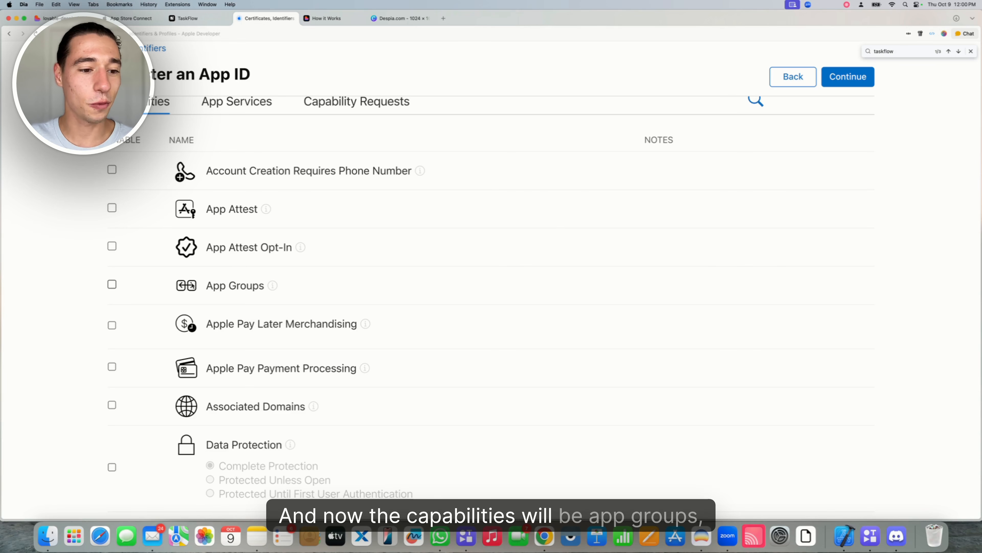
click(112, 285)
click(112, 405)
scroll(202, 390, down, 15)
click(110, 388)
scroll(390, 324, up, 15)
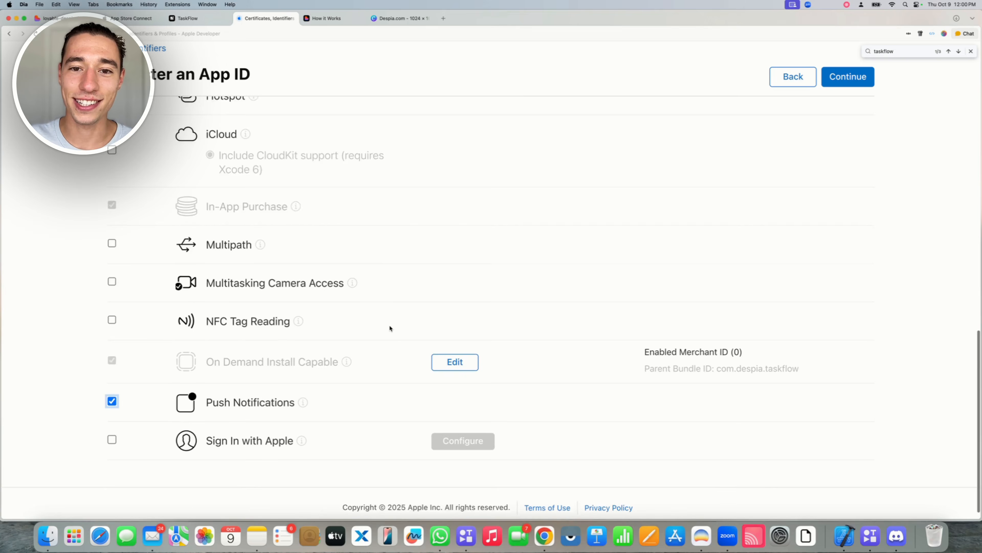
click(850, 82)
click(850, 81)
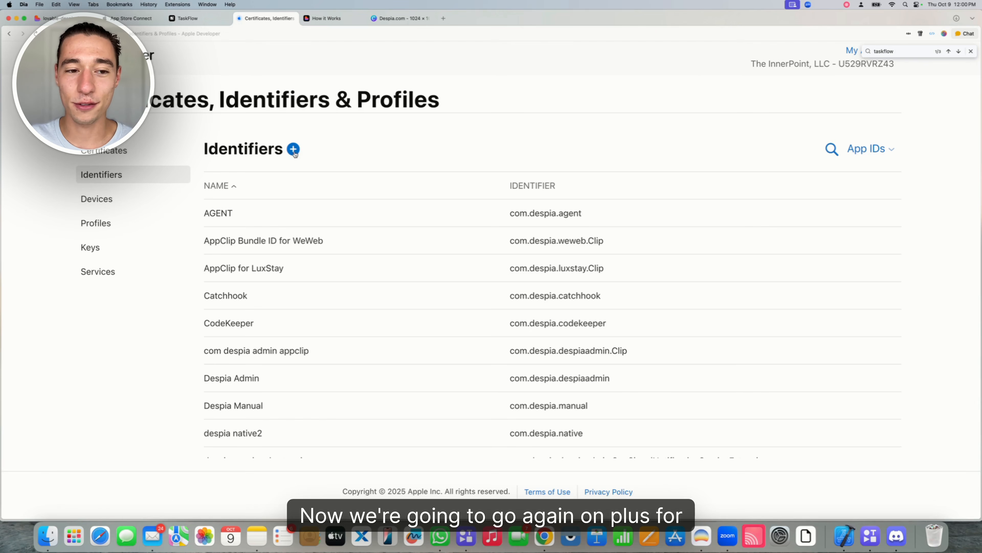
Start registering a new App Group identifier
click(294, 151)
scroll(210, 287, down, 8)
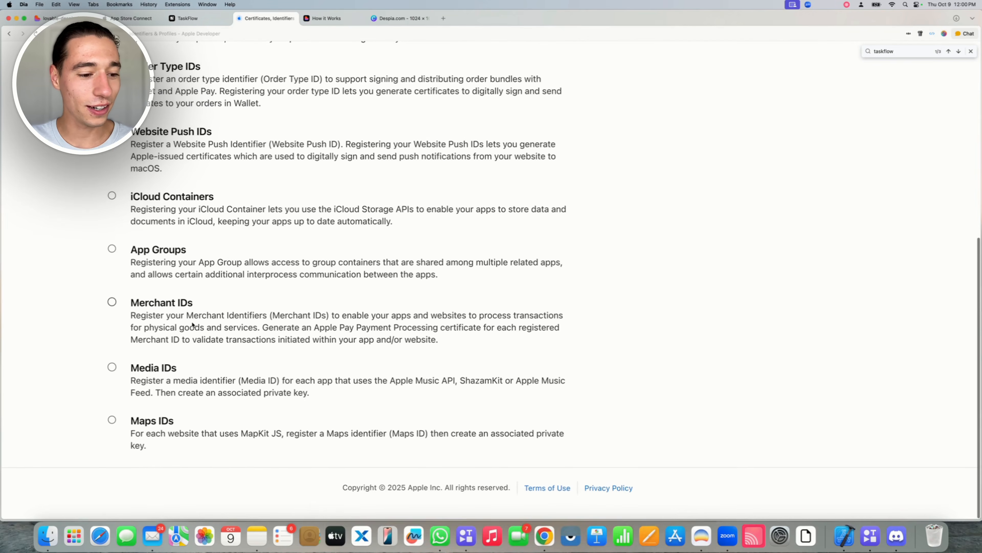
scroll(210, 287, up, 1)
drag(187, 254, 119, 254)
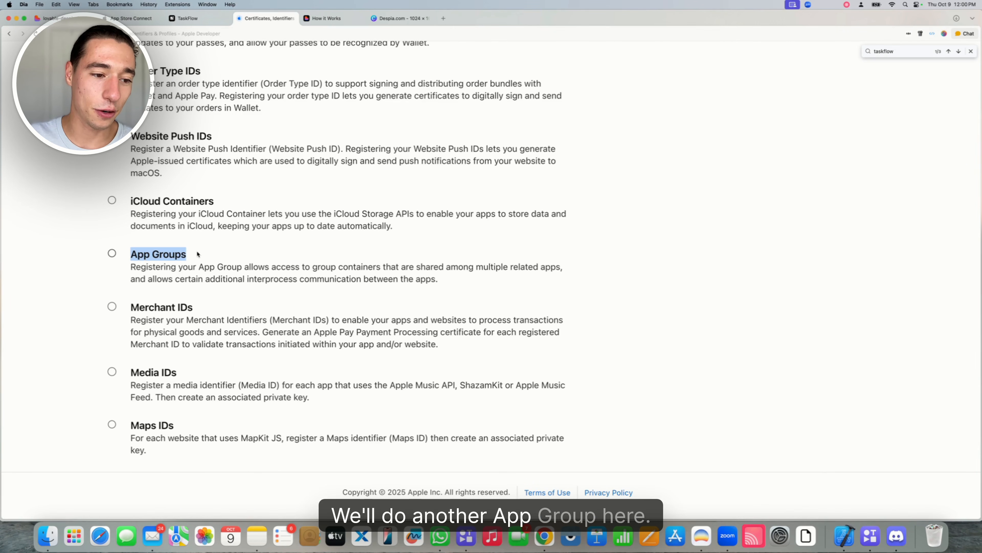
click(112, 254)
scroll(618, 210, up, 8)
click(846, 116)
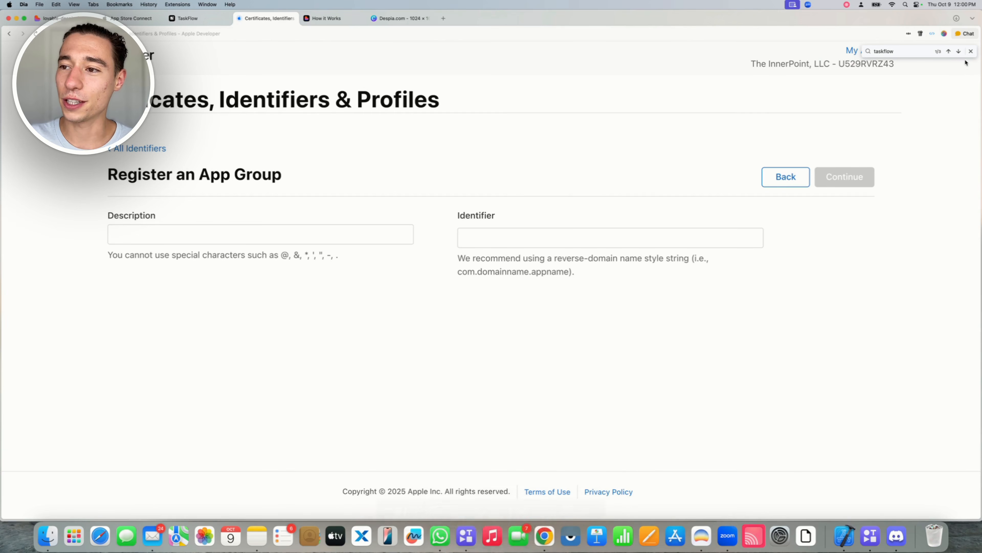
click(971, 51)
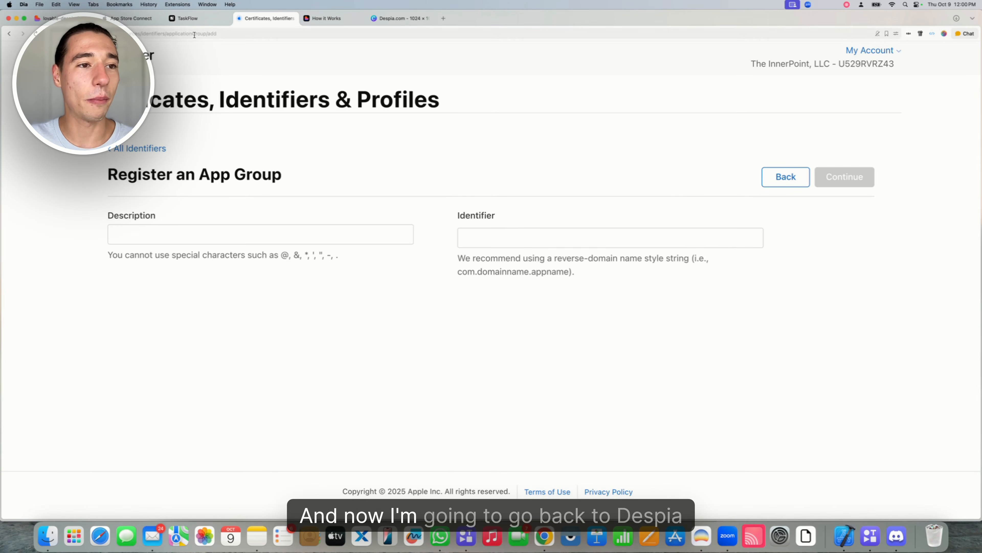
Copy the Clip App Group from Despia and paste group.com.despia.taskflow.Clip as the identifier
click(187, 19)
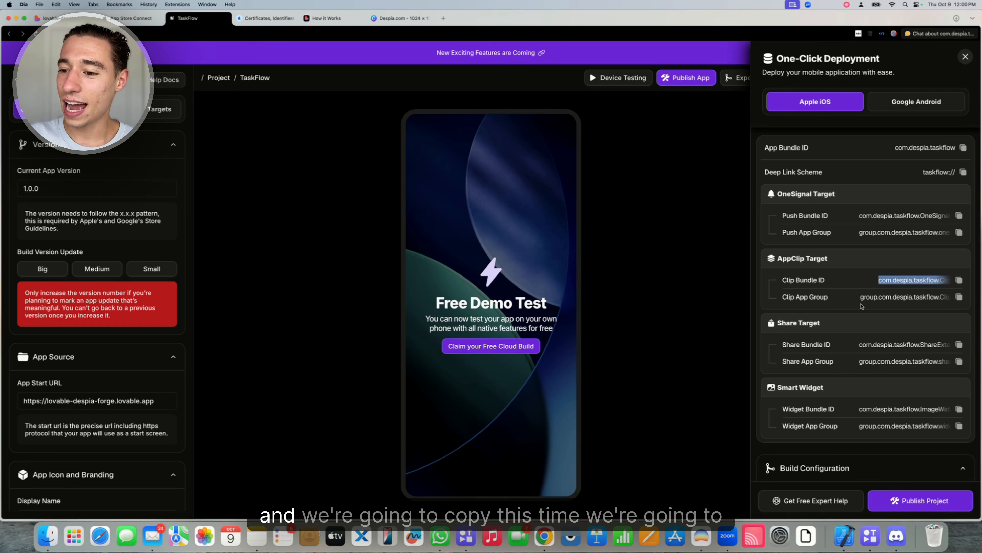
double_click(878, 298)
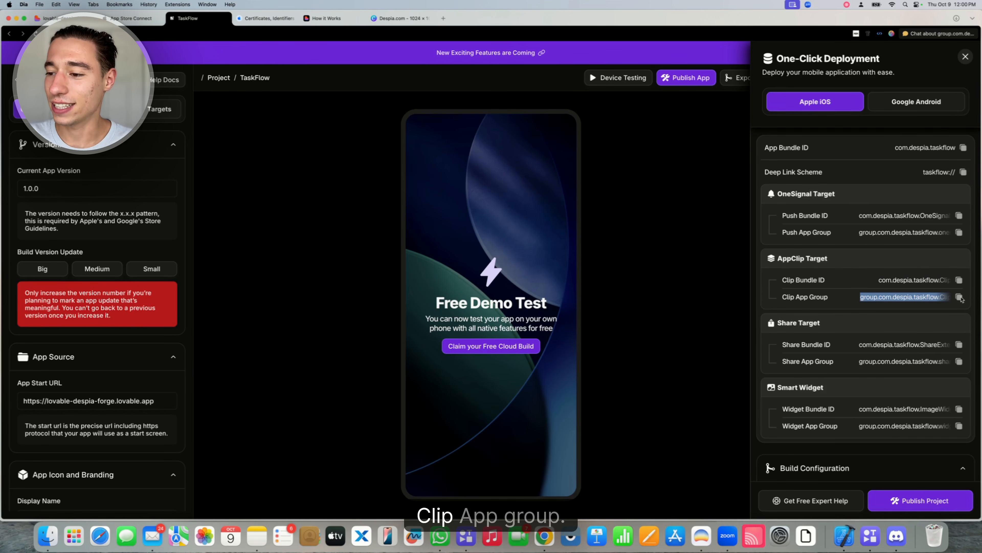
click(260, 18)
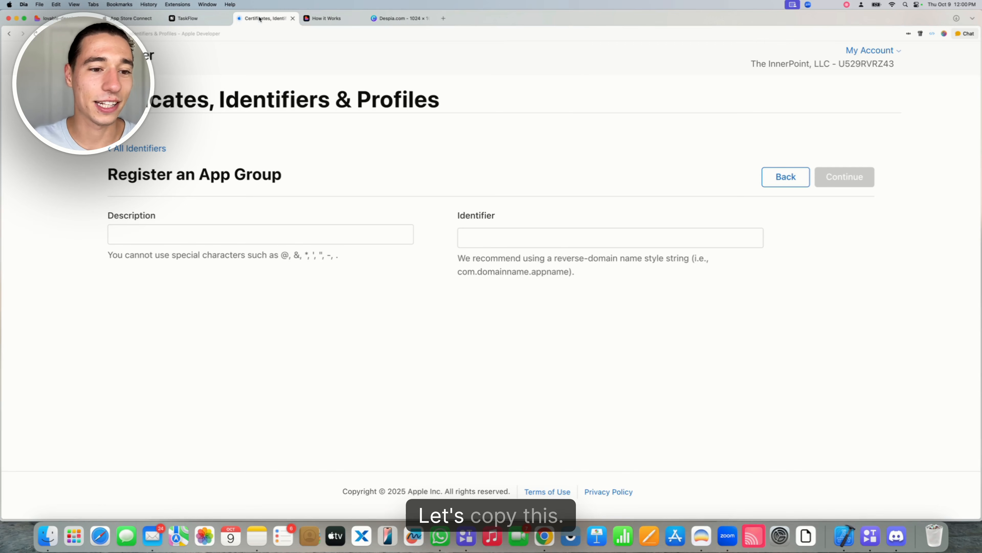
click(513, 232)
text(group.com.despia.taskflow.Clip)
click(446, 306)
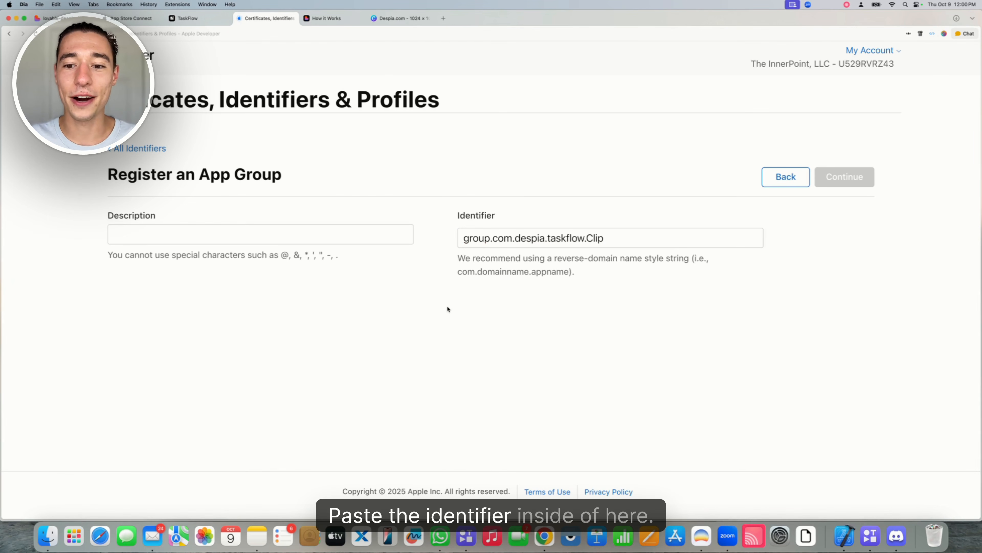
Describe it as 'TaskFlow AppClip AppGroup' and register the app group
click(210, 234)
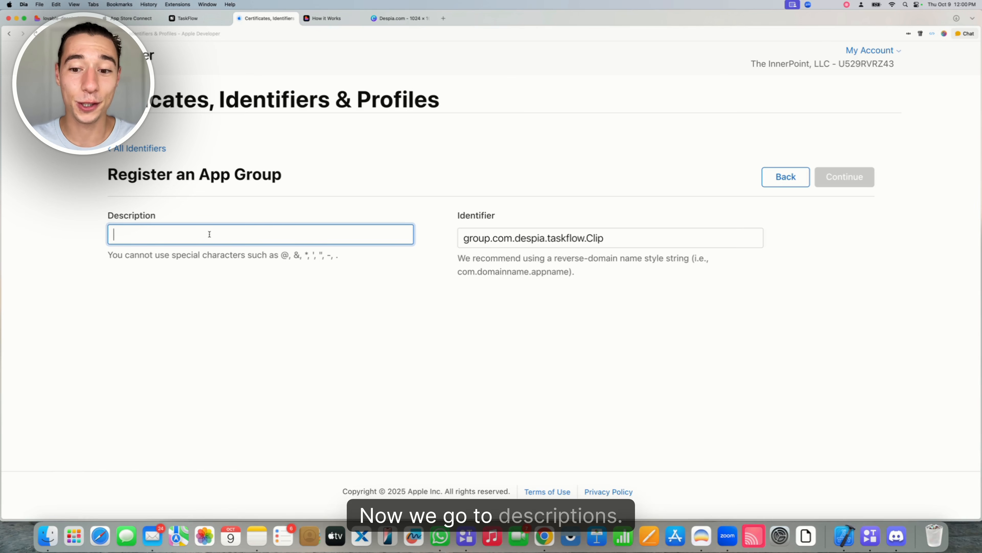
text(TaskFlow )
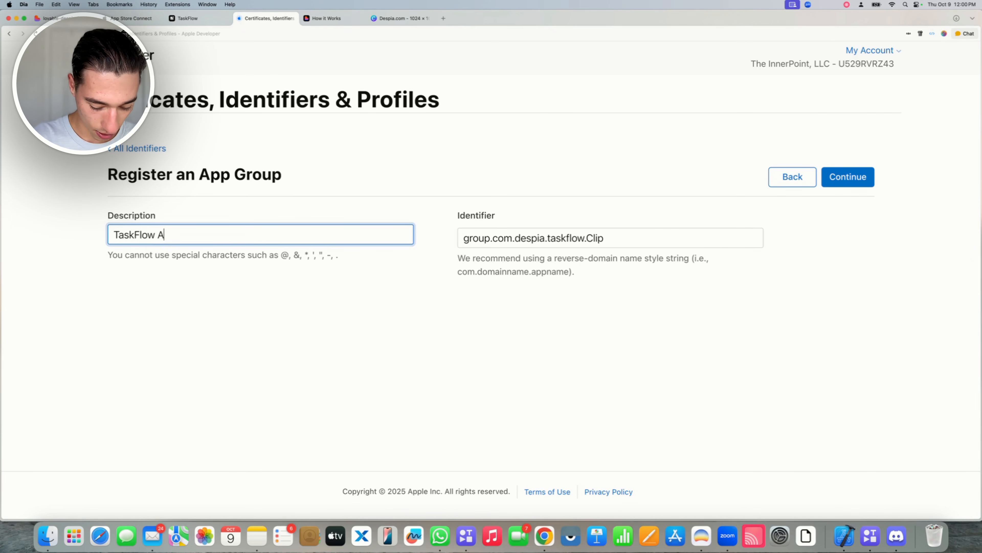
text(AppClip Ap)
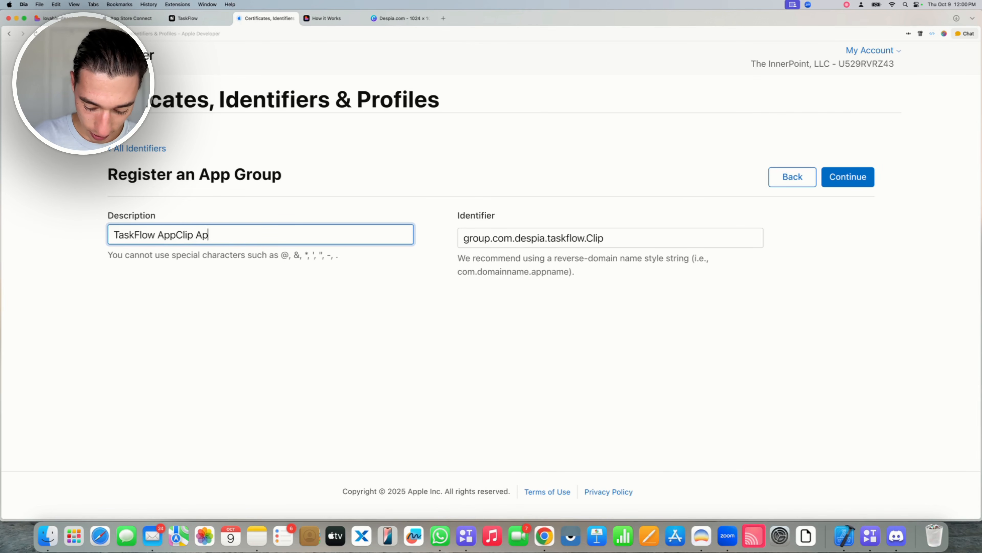
text(pGroup)
click(428, 278)
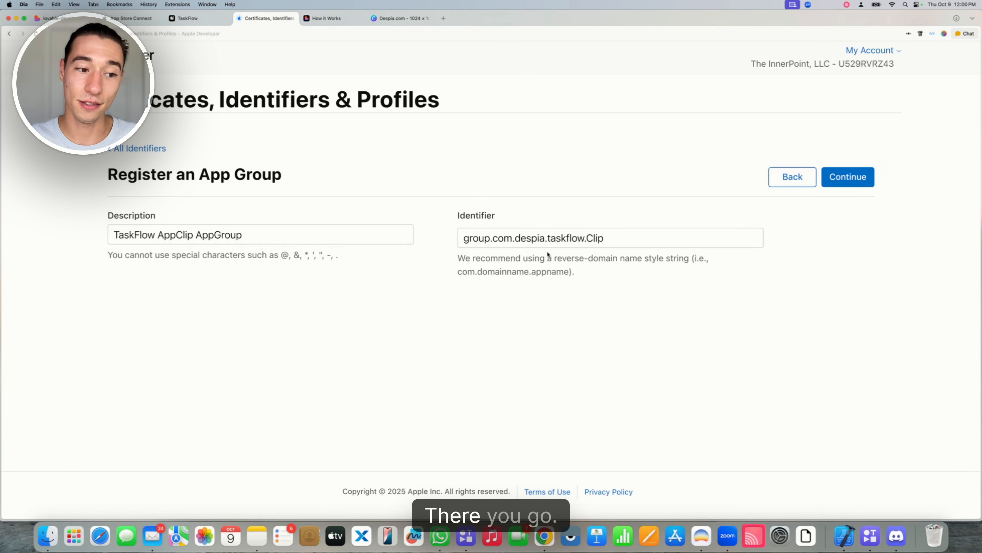
click(856, 178)
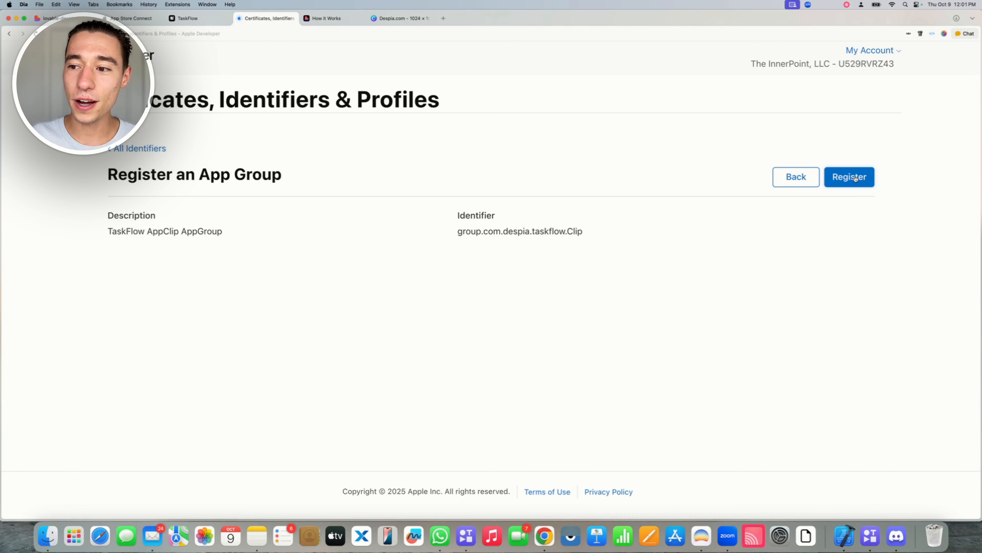
click(855, 176)
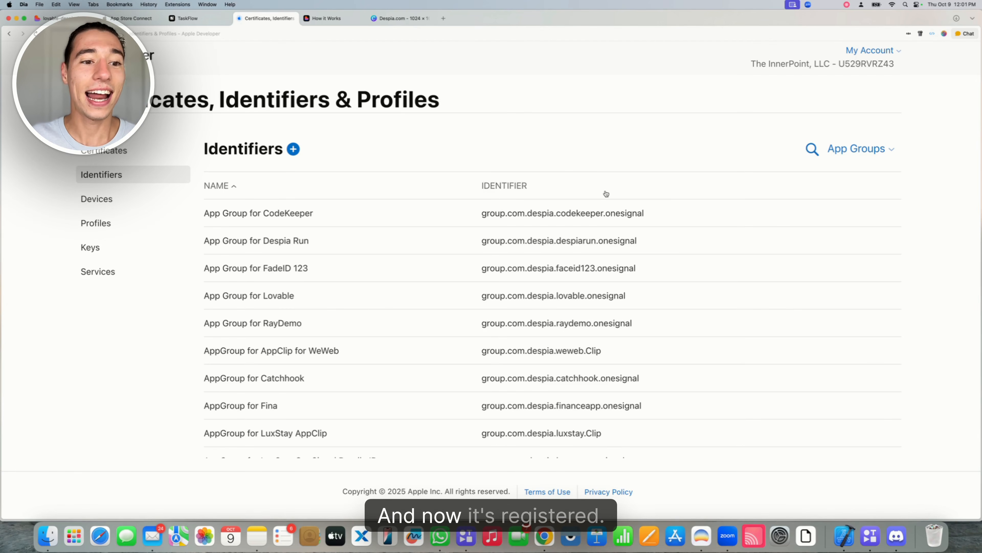
Filter to App IDs, search 'TaskF', and open the TaskFlow AppClip App ID
click(838, 156)
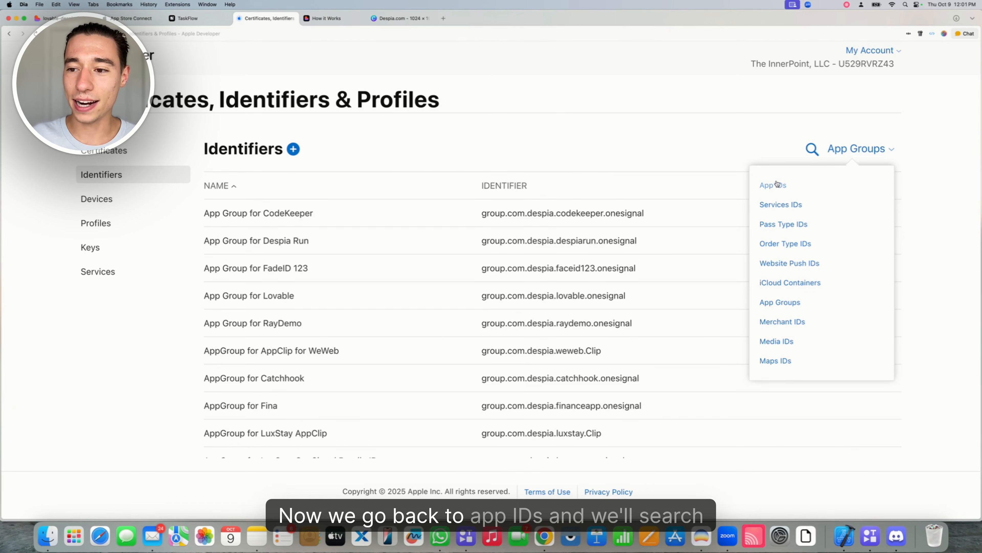
click(768, 185)
click(831, 150)
text(TaskFlow)
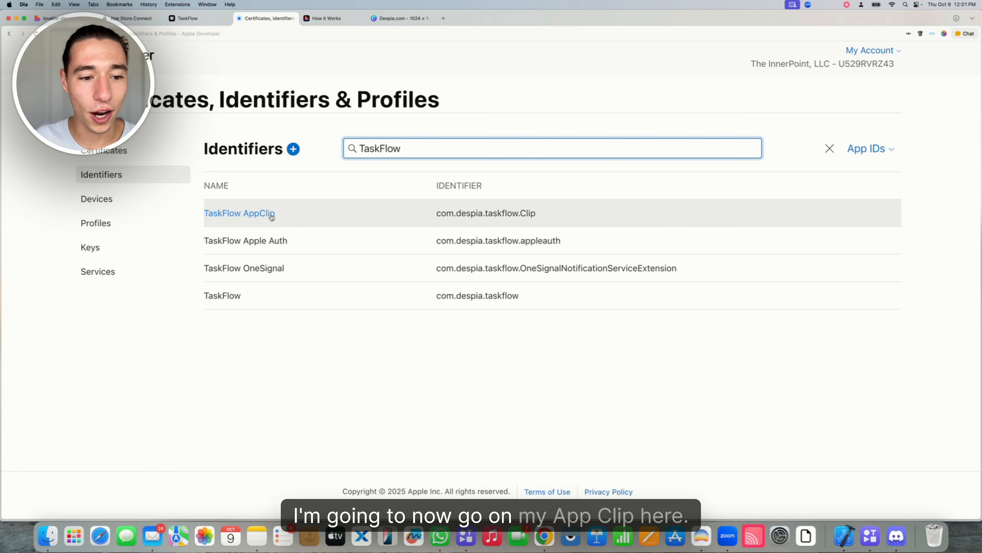
click(261, 213)
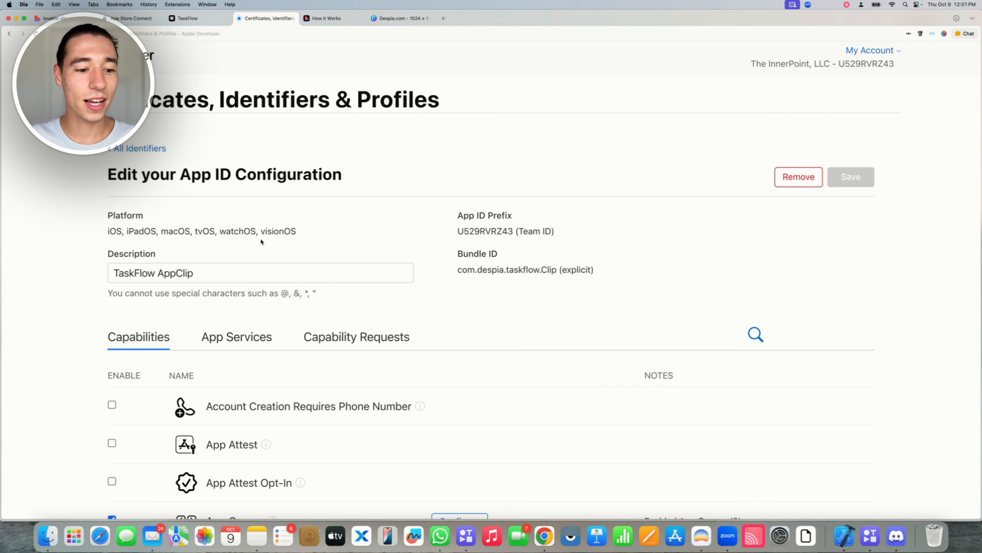
Assign TaskFlow AppClip AppGroup under App Groups, then save and confirm the change
scroll(261, 240, down, 5)
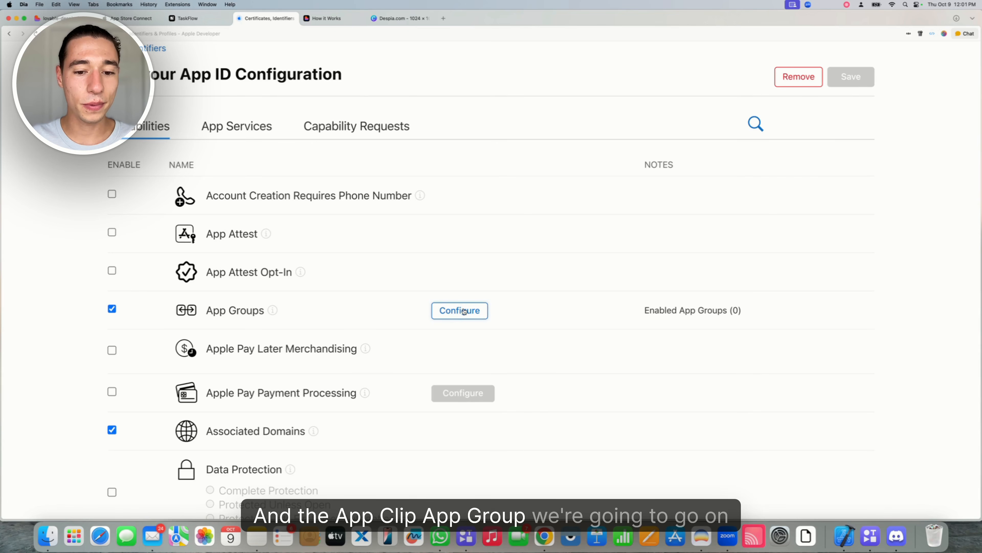
click(463, 311)
key(super+f)
text(taskflow)
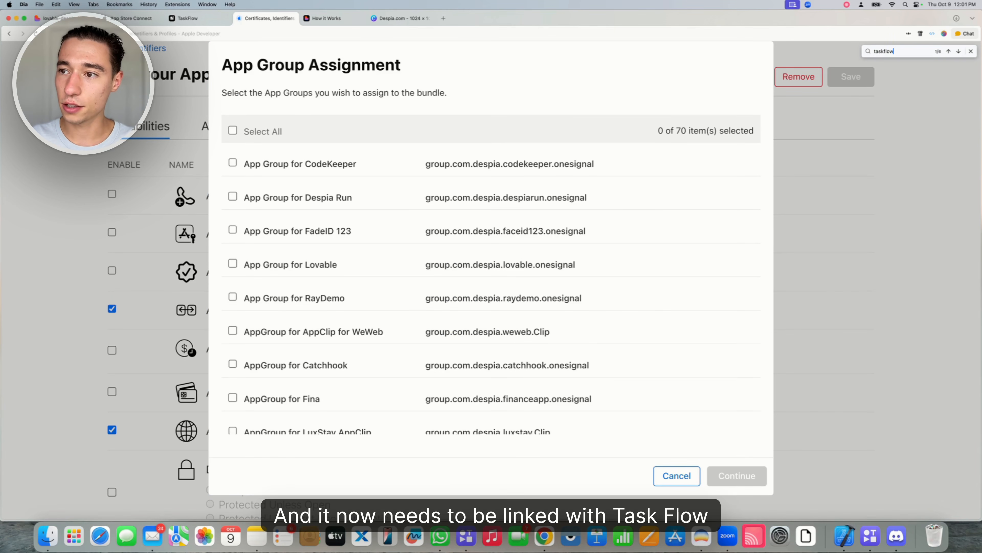
key(Return)
key(Return)
key(Return)
key(Return)
key(Return)
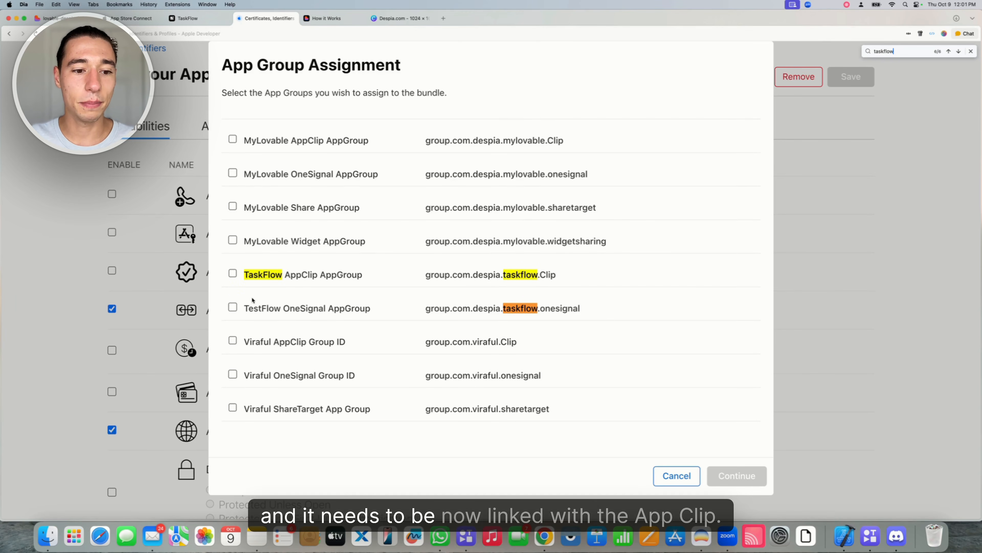
drag(284, 275, 320, 274)
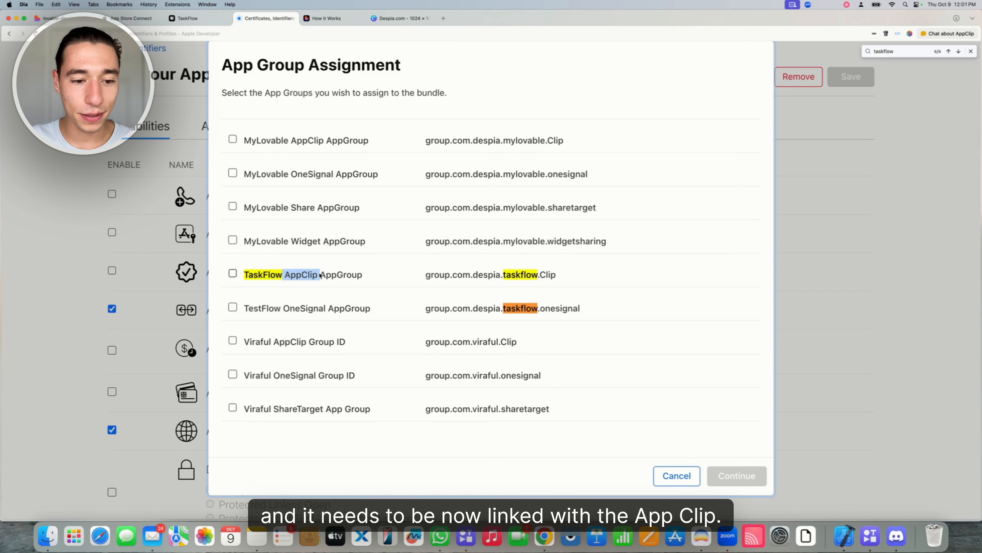
click(233, 273)
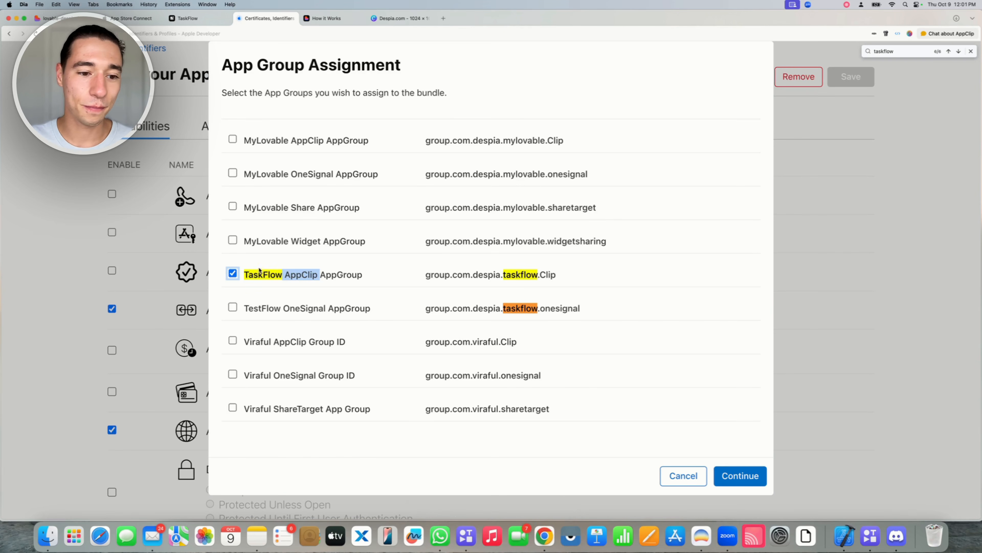
click(740, 476)
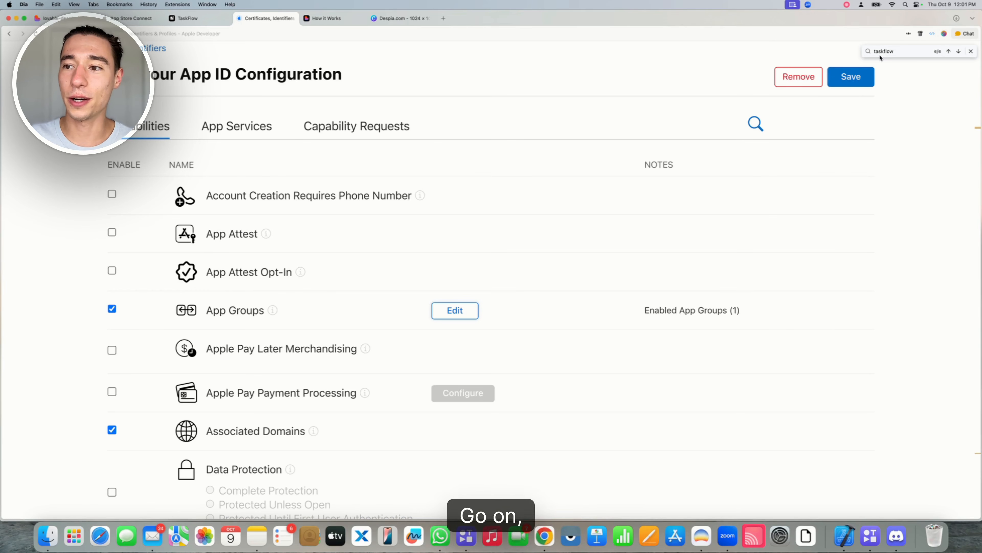
click(861, 76)
click(631, 225)
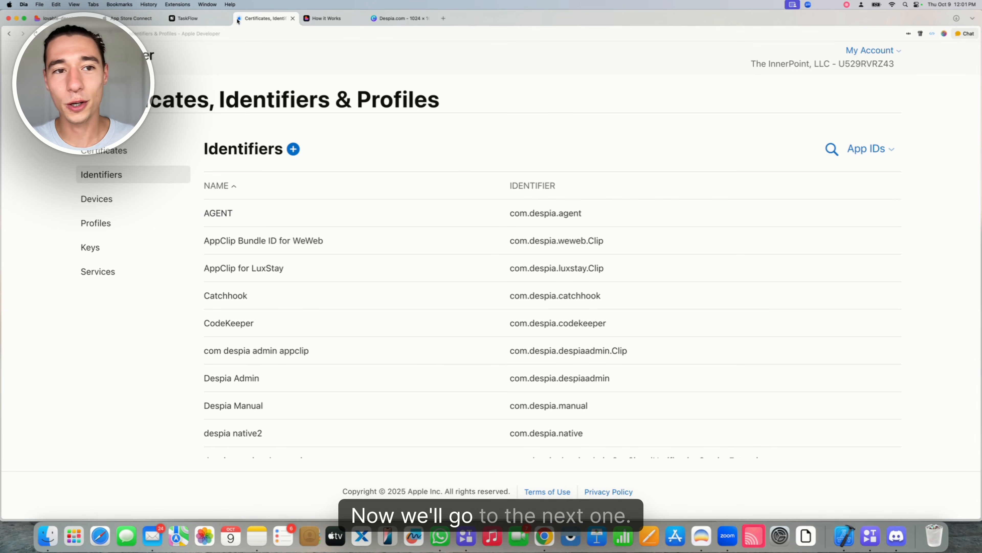
Copy the Share target's Bundle ID from Despia's TaskFlow deployment panel
click(188, 18)
click(877, 368)
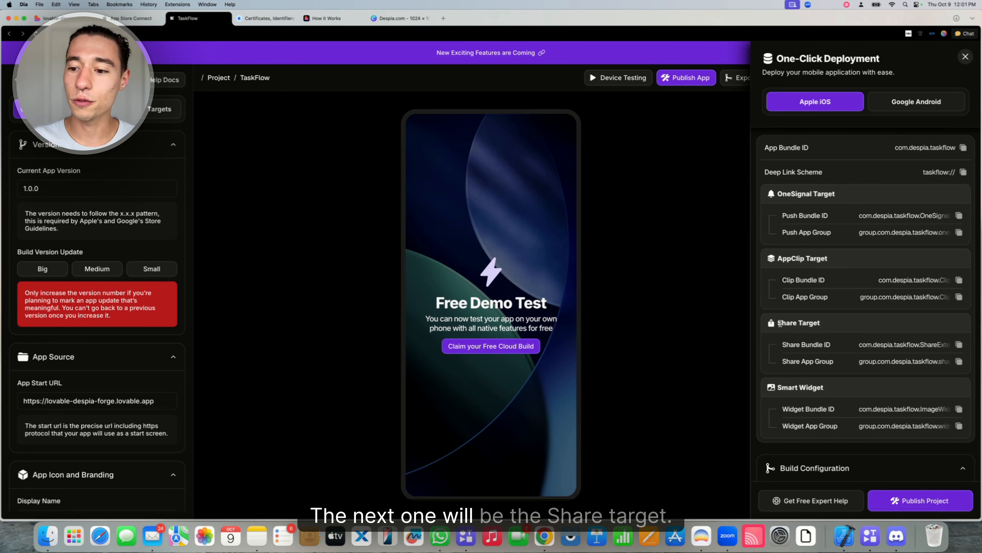
drag(777, 324, 834, 321)
click(834, 323)
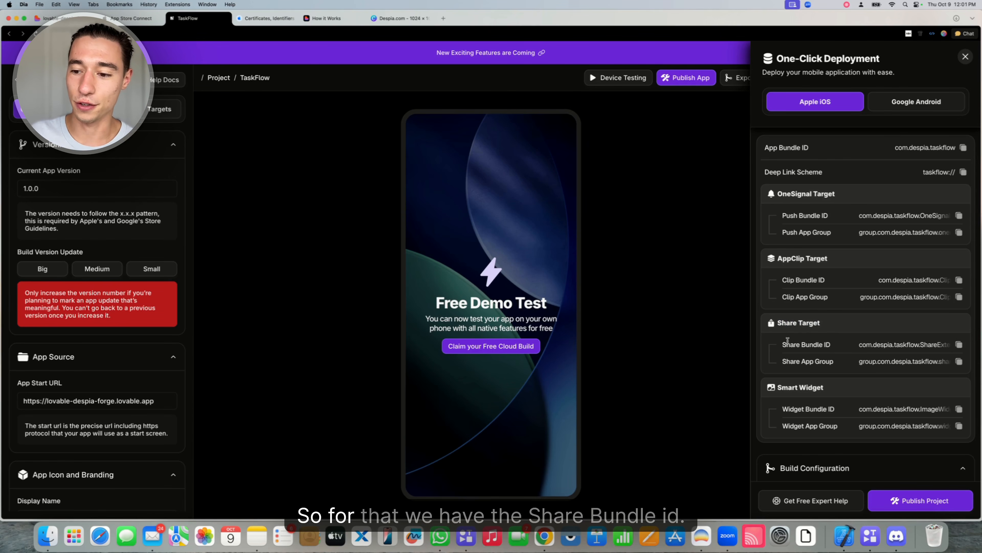
drag(781, 346, 831, 344)
click(861, 344)
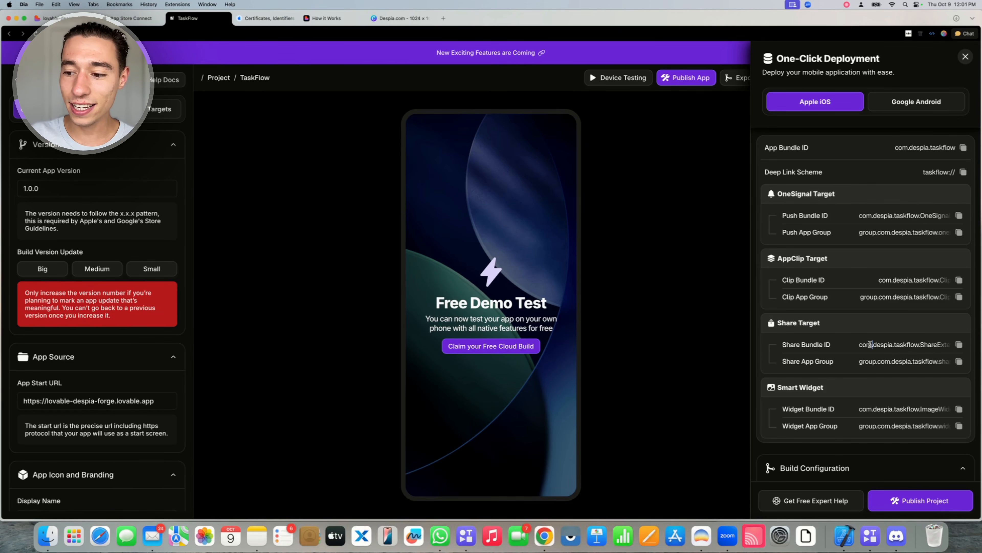
double_click(911, 345)
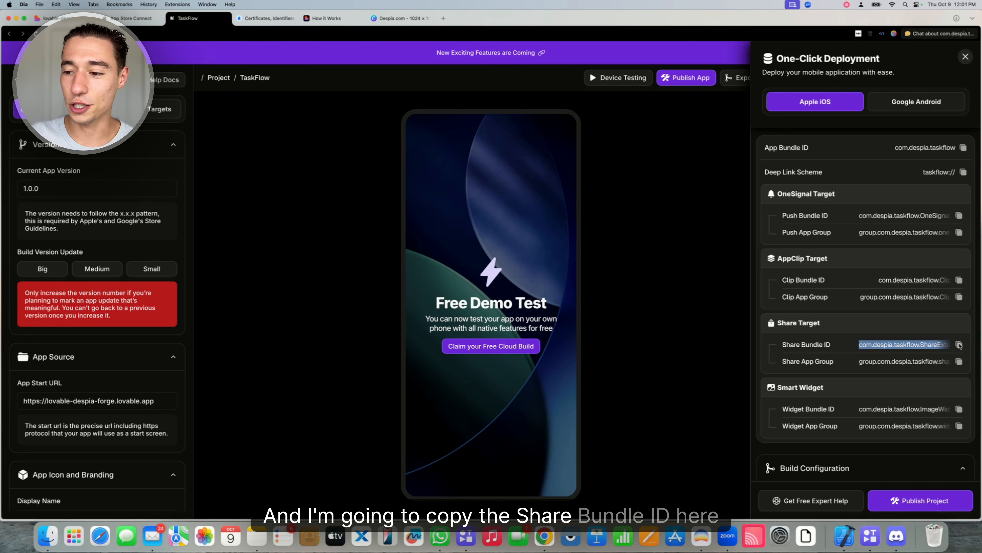
Start registering a new App ID of type App
click(267, 18)
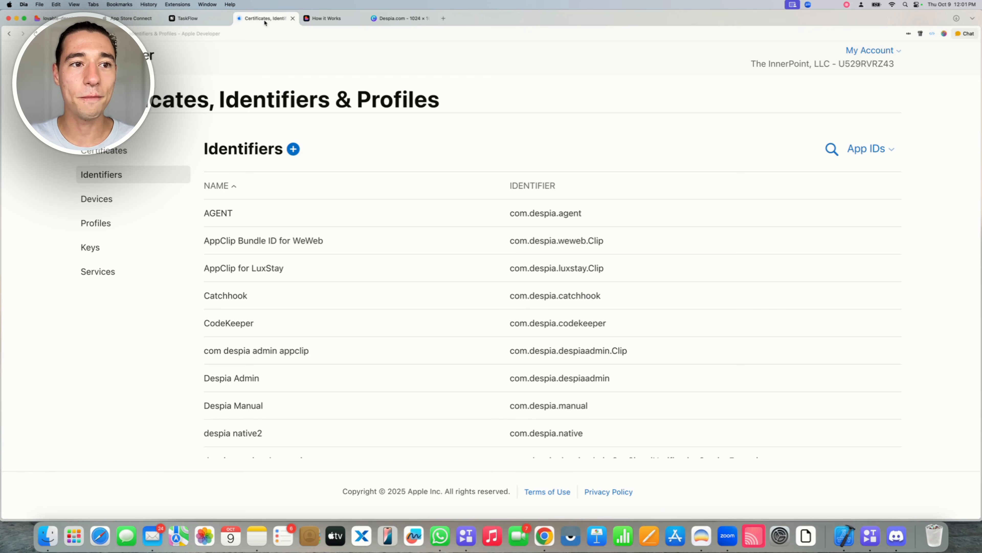
click(293, 150)
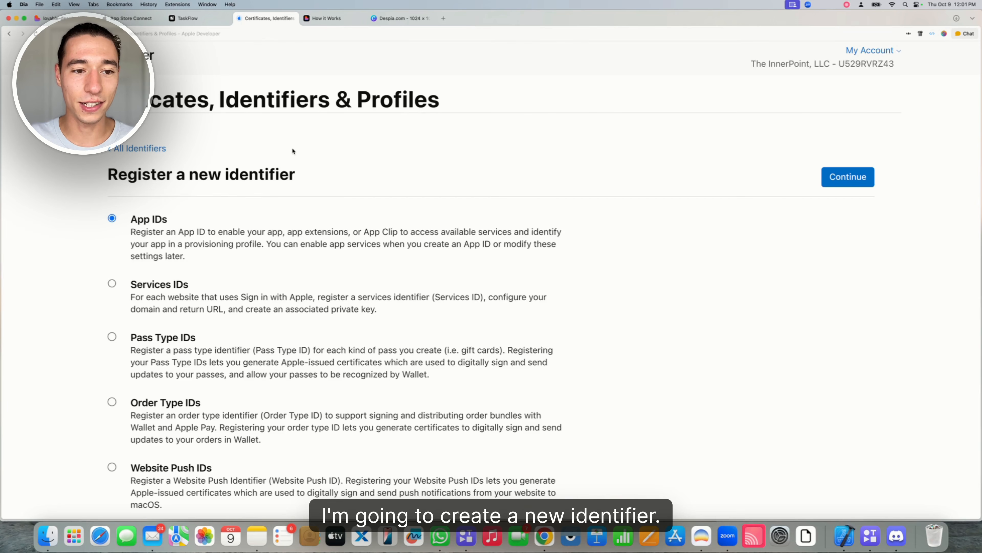
drag(130, 219, 200, 216)
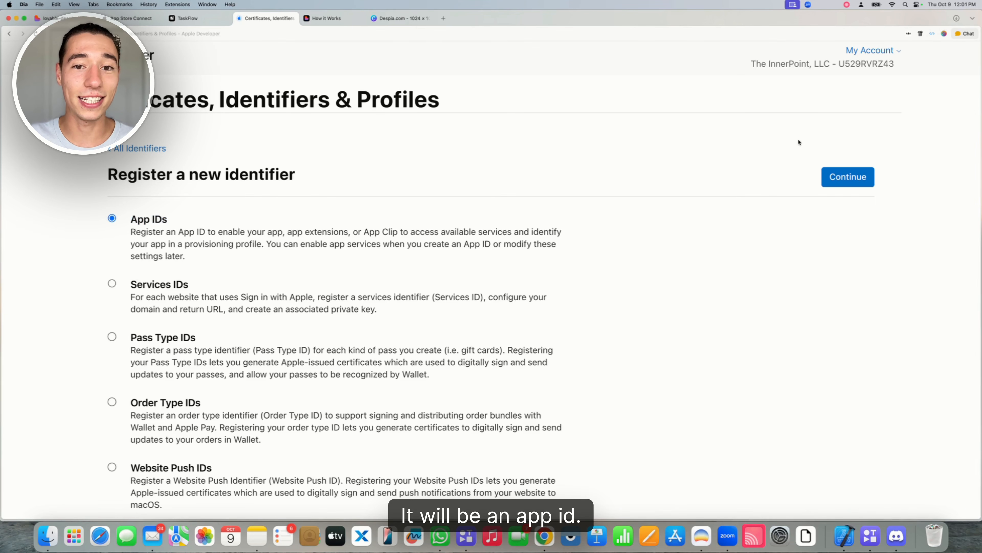
click(848, 177)
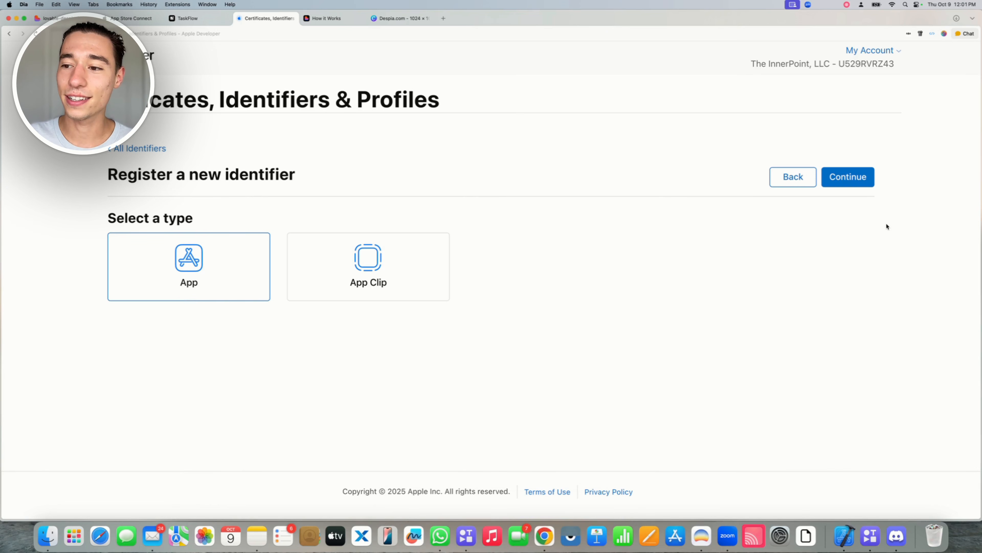
click(870, 170)
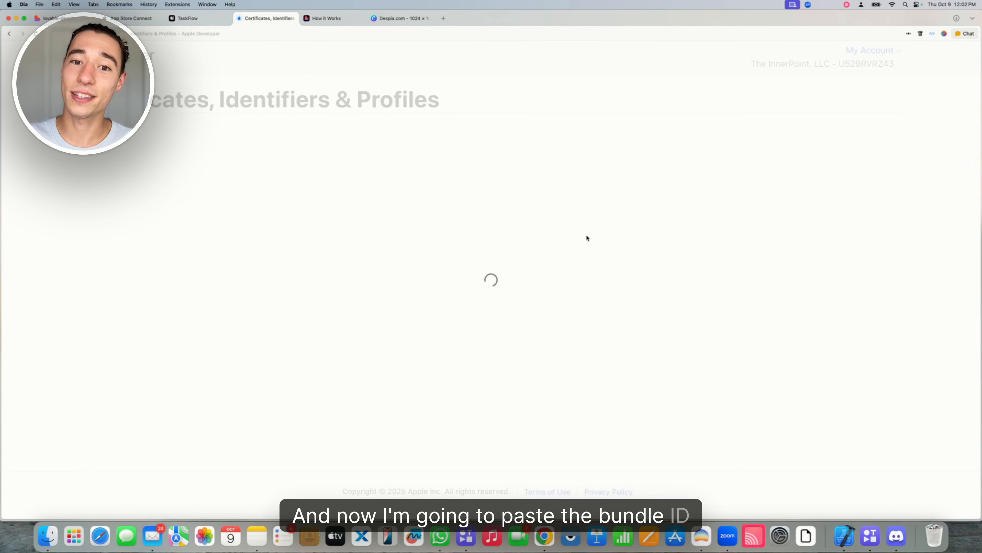
Paste com.despia.taskflow.ShareExtensionTarget as Bundle ID and describe it as 'TaskFlow Share'
click(497, 275)
text(com.despia.taskflow.ShareExtensionTarget)
click(418, 304)
click(249, 275)
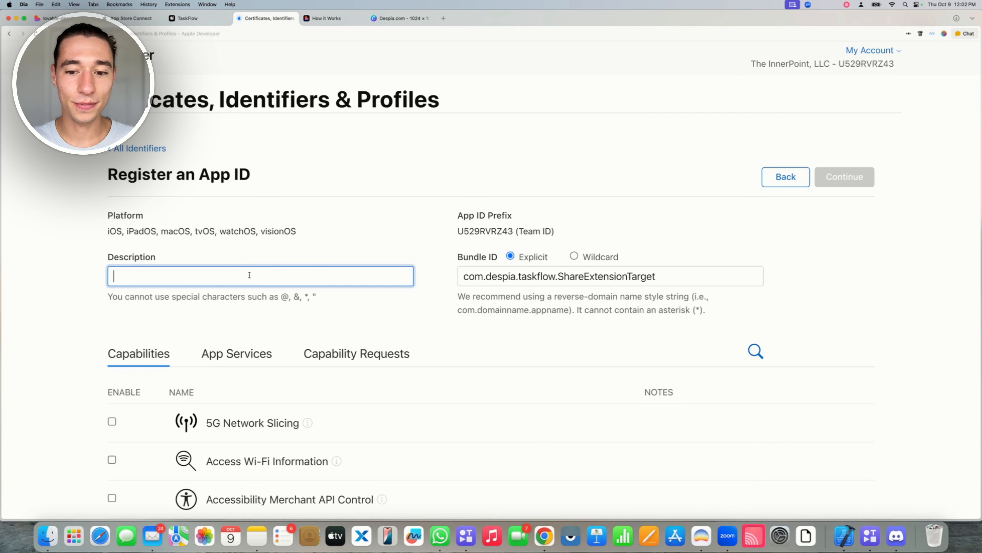
text(TaskFl)
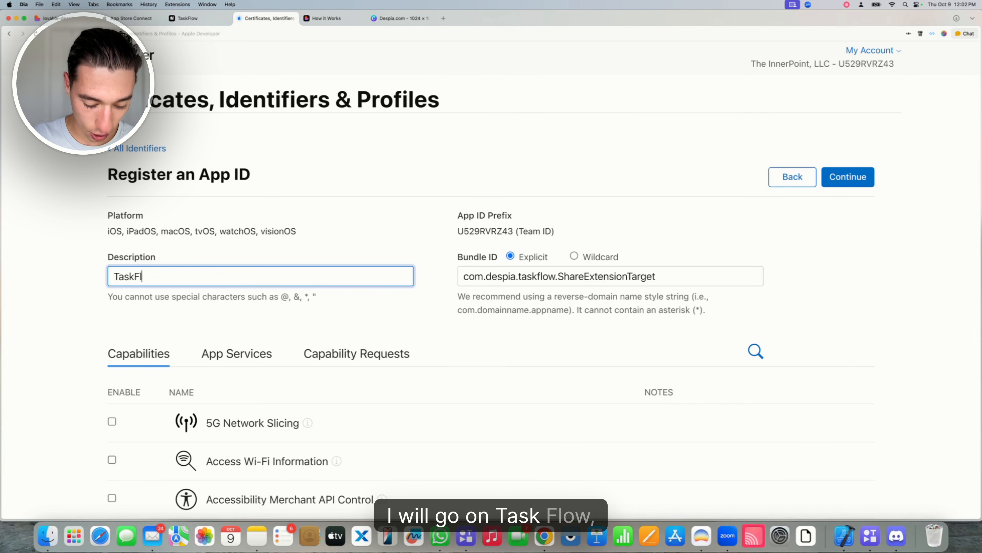
text(ow Sgare)
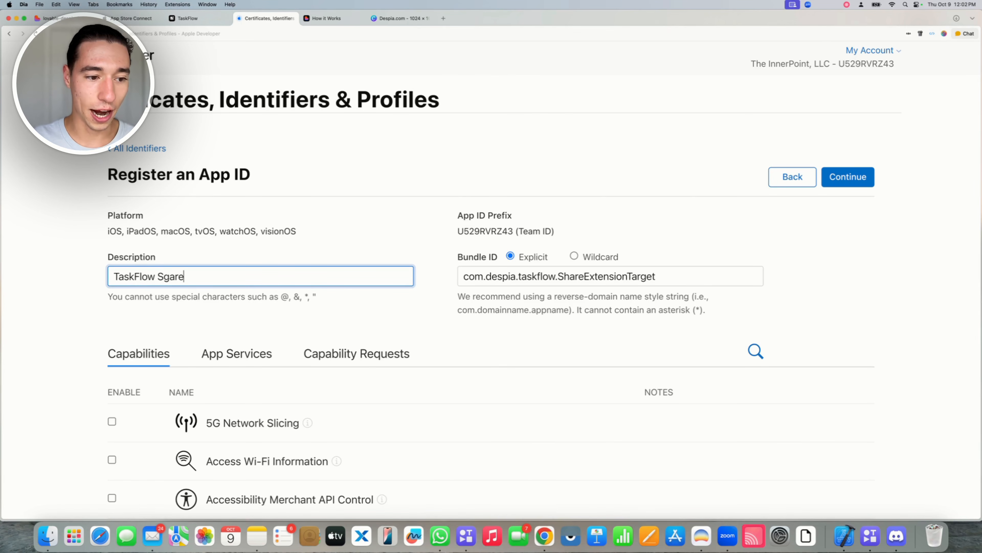
key(BackSpace)
key(BackSpace)
key(BackSpace)
key(BackSpace)
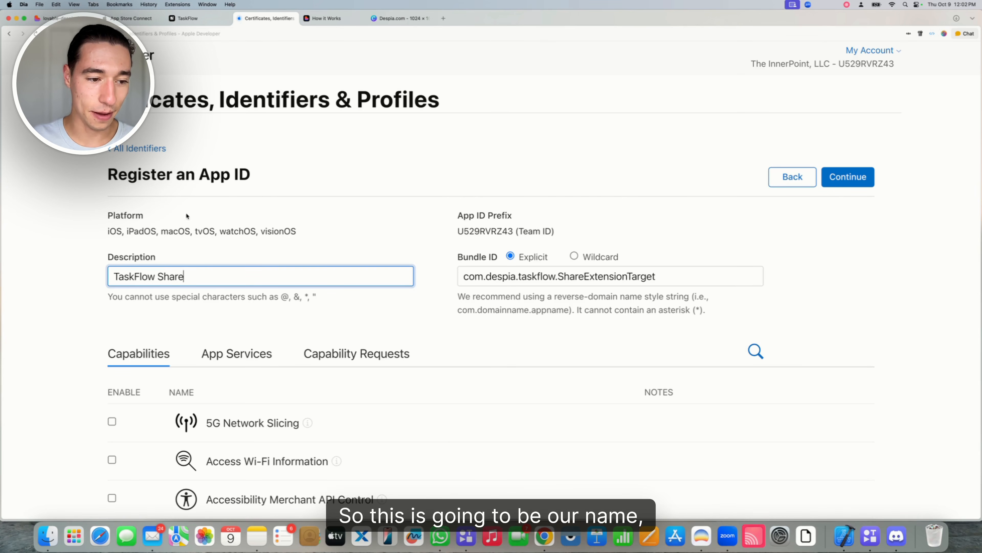
text(hare)
Enable App Groups and register the TaskFlow Share App ID
scroll(226, 258, down, 6)
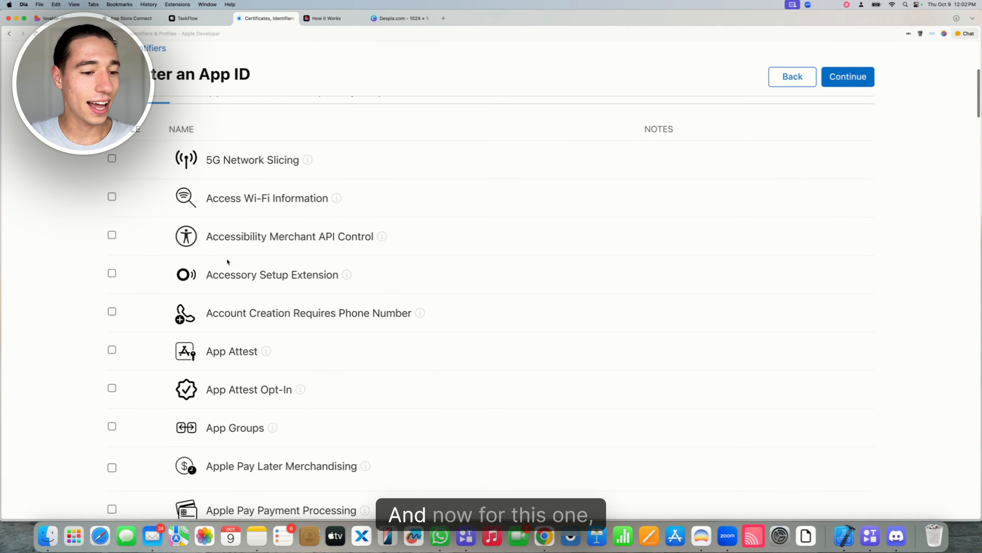
scroll(165, 329, down, 2)
click(112, 372)
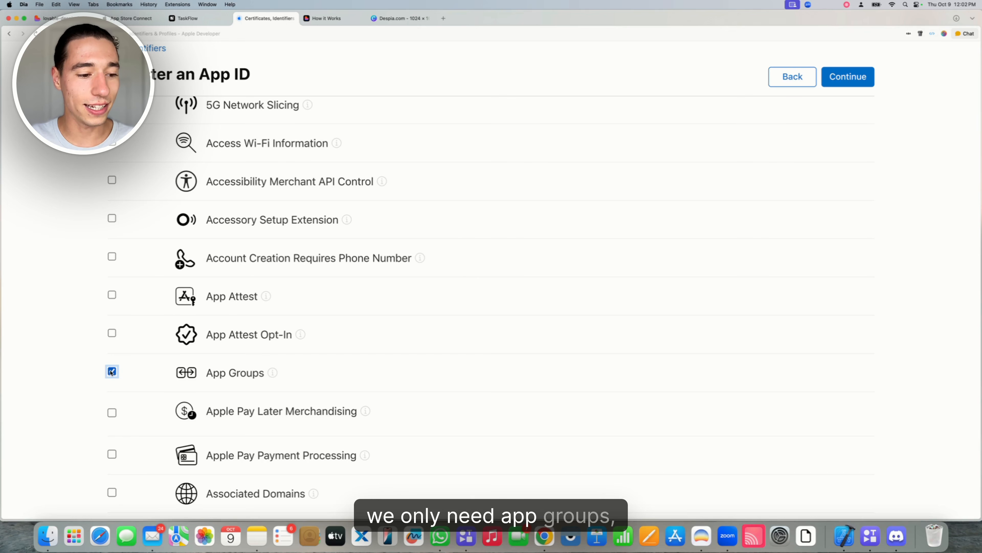
scroll(187, 368, up, 8)
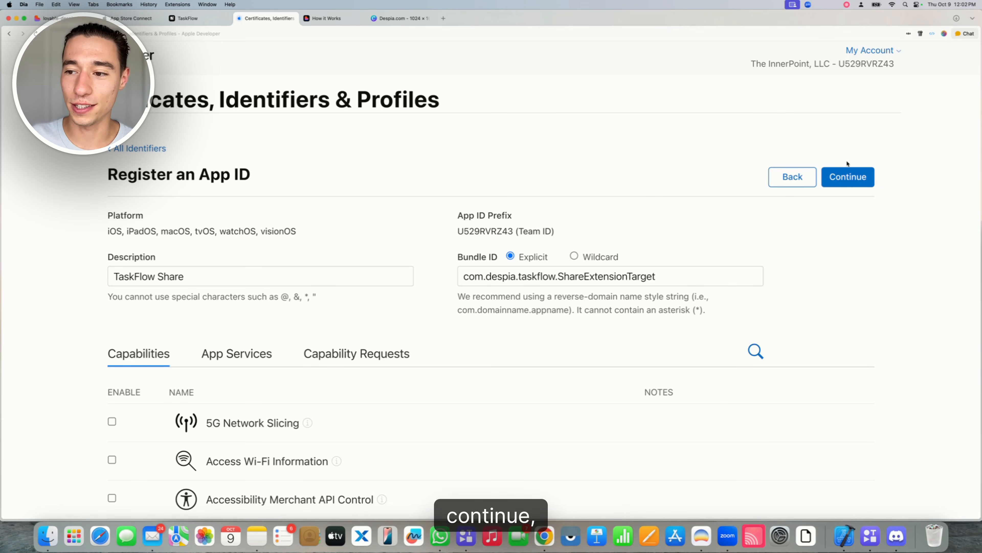
click(847, 173)
click(849, 178)
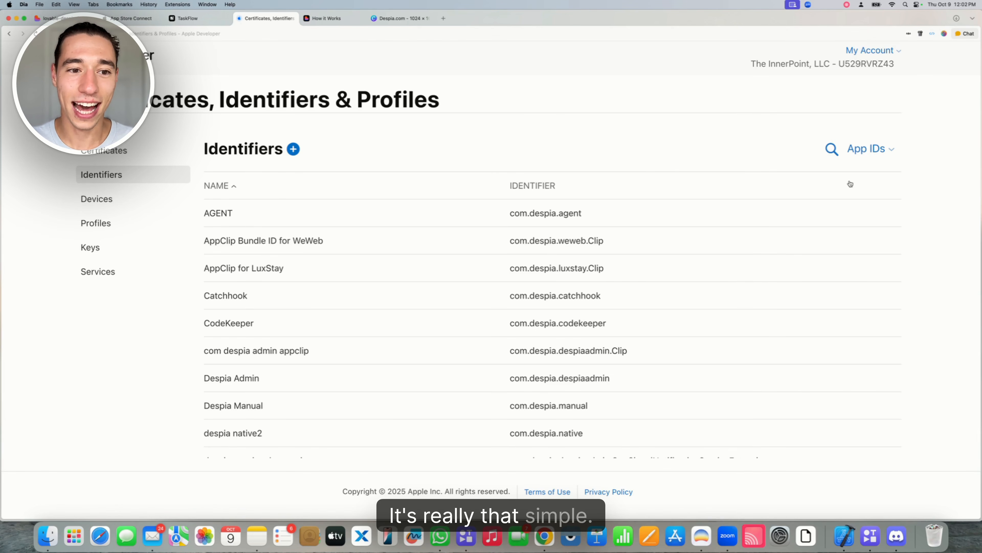
Copy the Share App Group value (group.com.despia.taskflow…) from TaskFlow's deployment panel
click(205, 19)
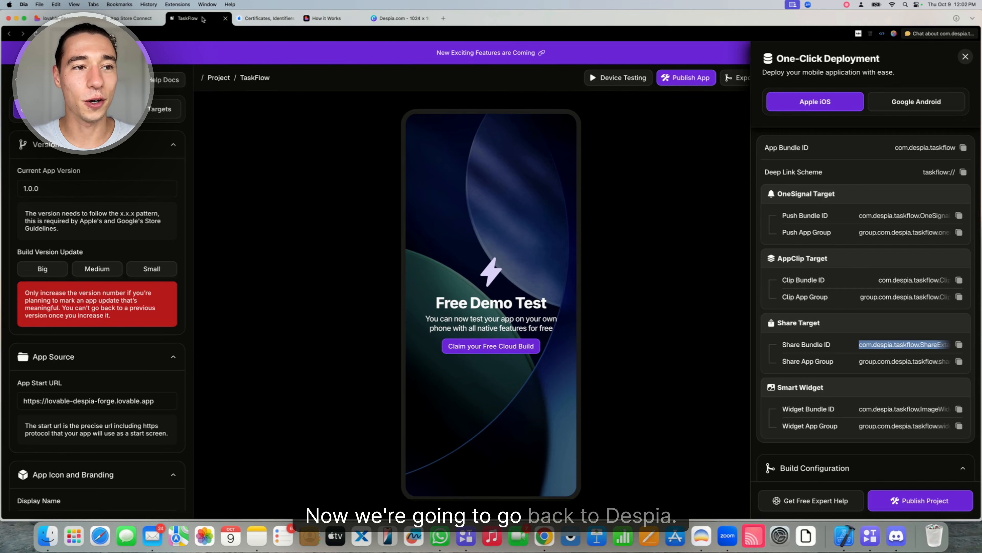
triple_click(869, 361)
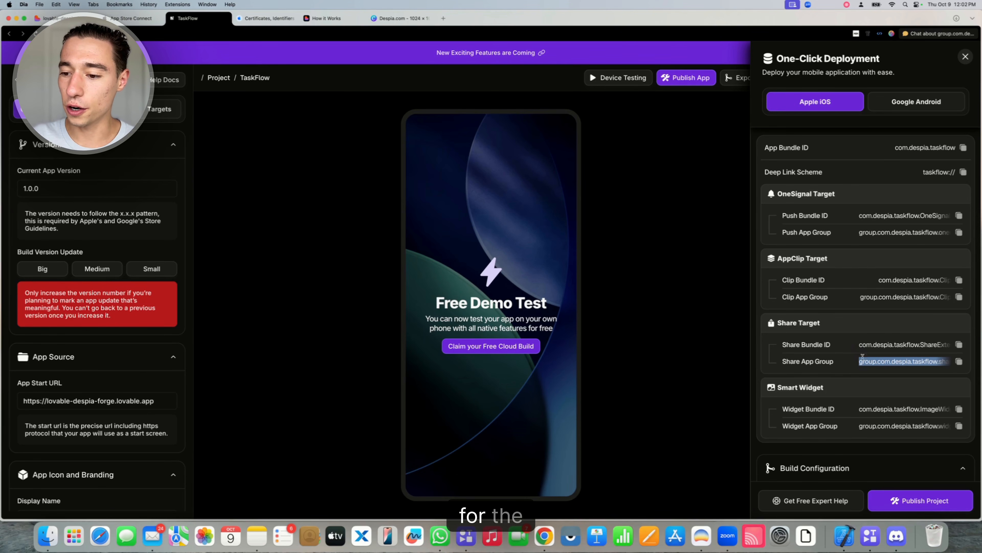
click(265, 19)
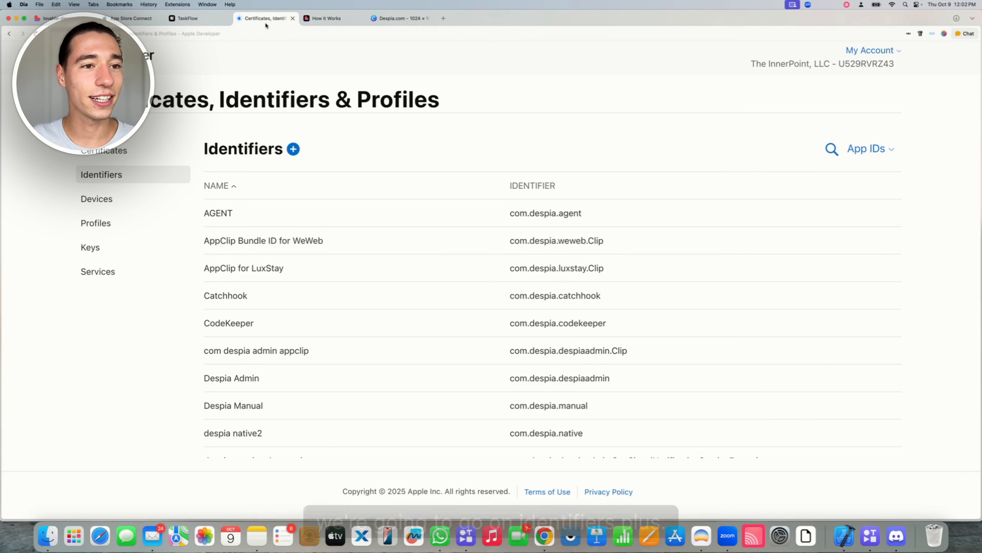
Start a new App Group identifier and paste group.com.despia.taskflow.sharetarget as its identifier
click(300, 149)
scroll(248, 221, down, 10)
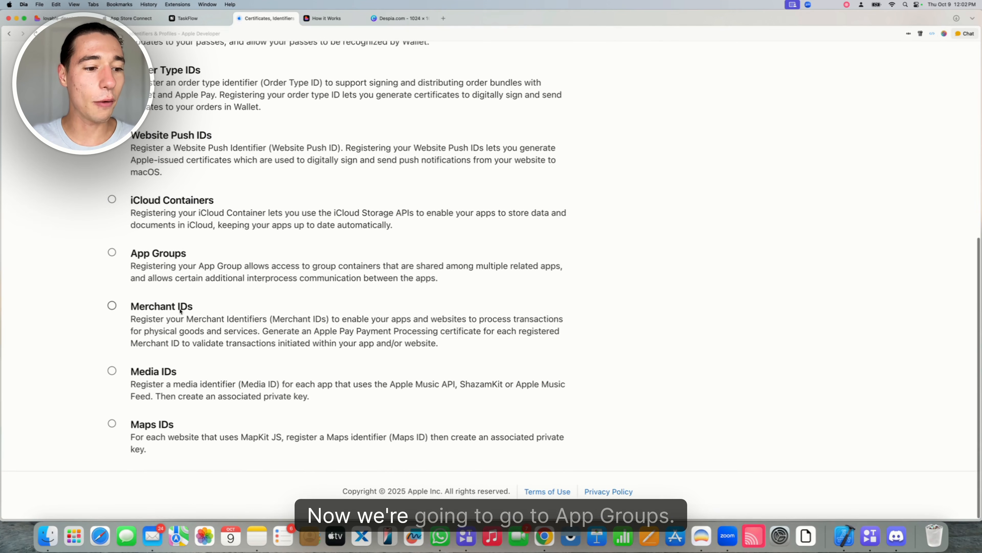
drag(130, 256, 206, 258)
click(112, 253)
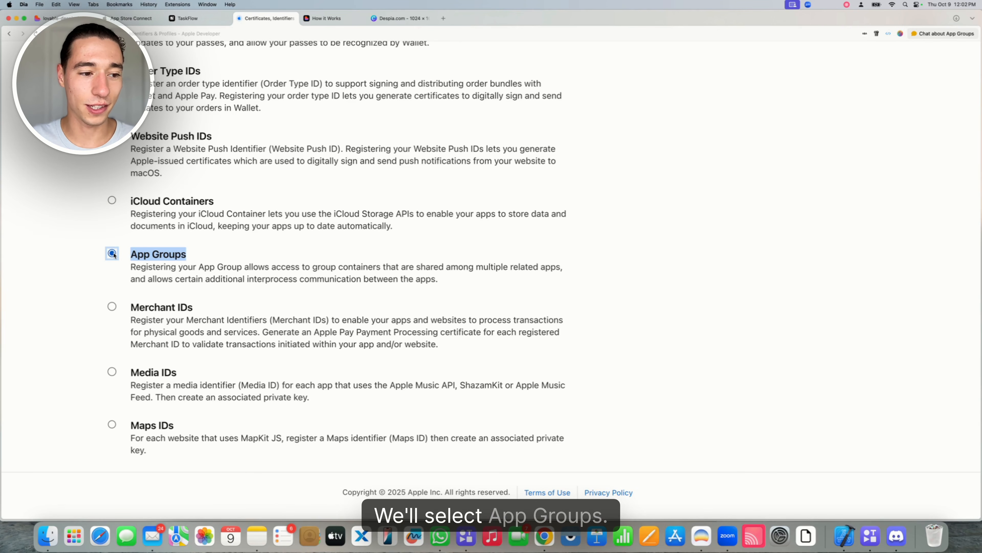
scroll(315, 294, up, 8)
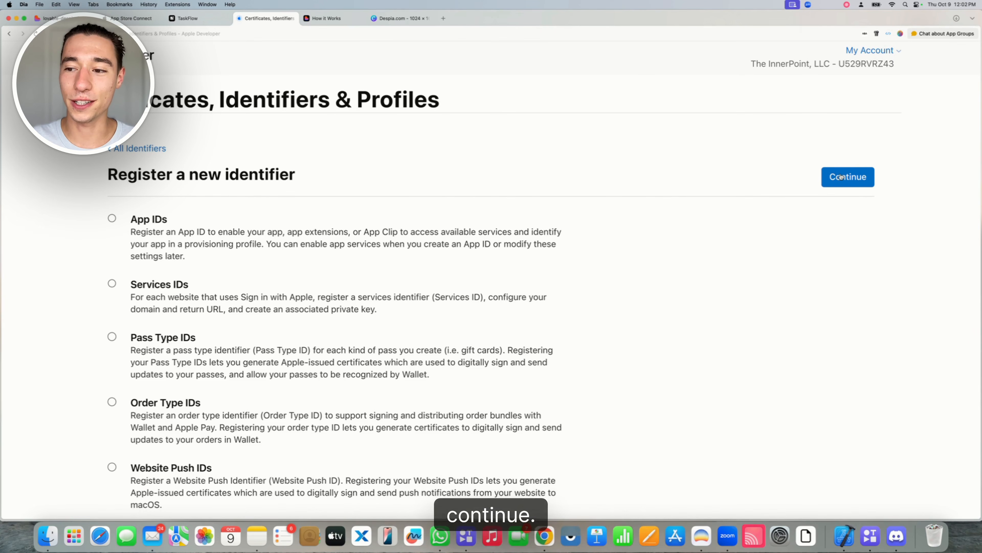
click(838, 175)
click(539, 236)
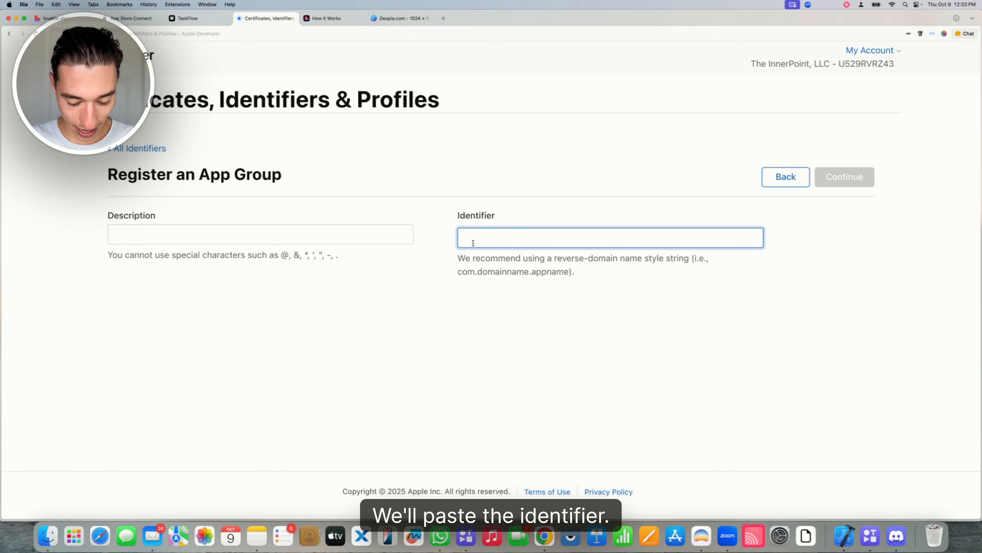
text(group.com.despia.taskflow.sharetarget)
Describe the App Group as 'TaskFlow Share AppGroup' and register it
click(260, 234)
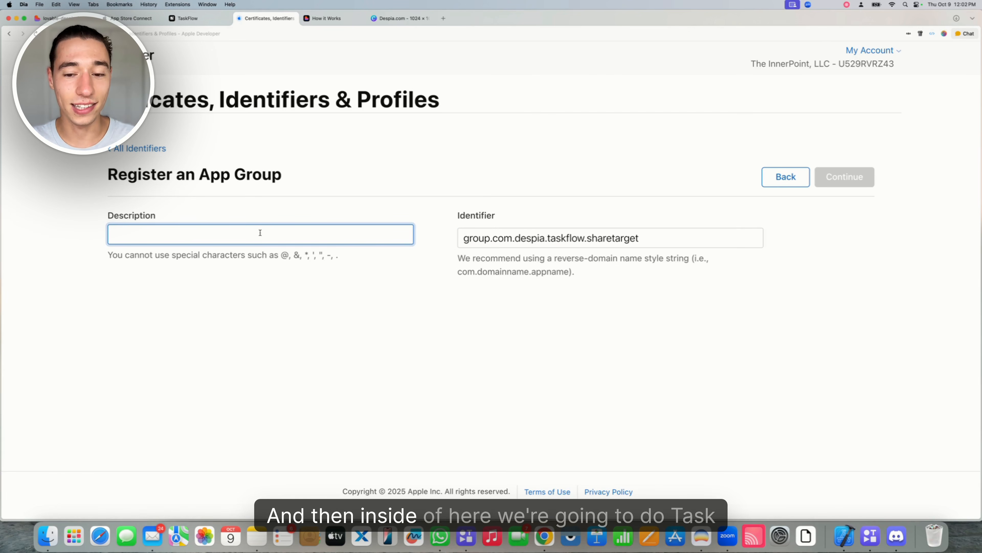
text(Task)
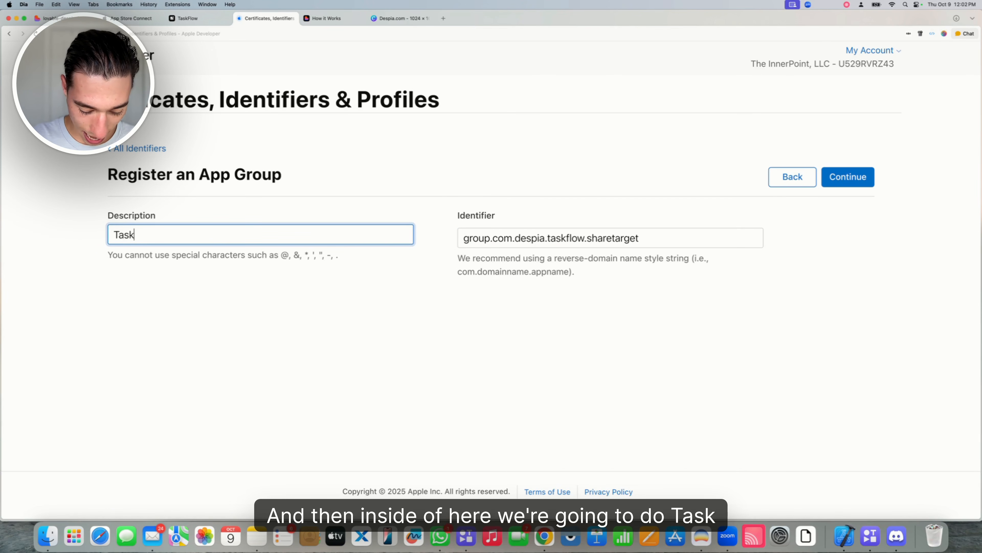
key(Caps_Lock)
text(Flow)
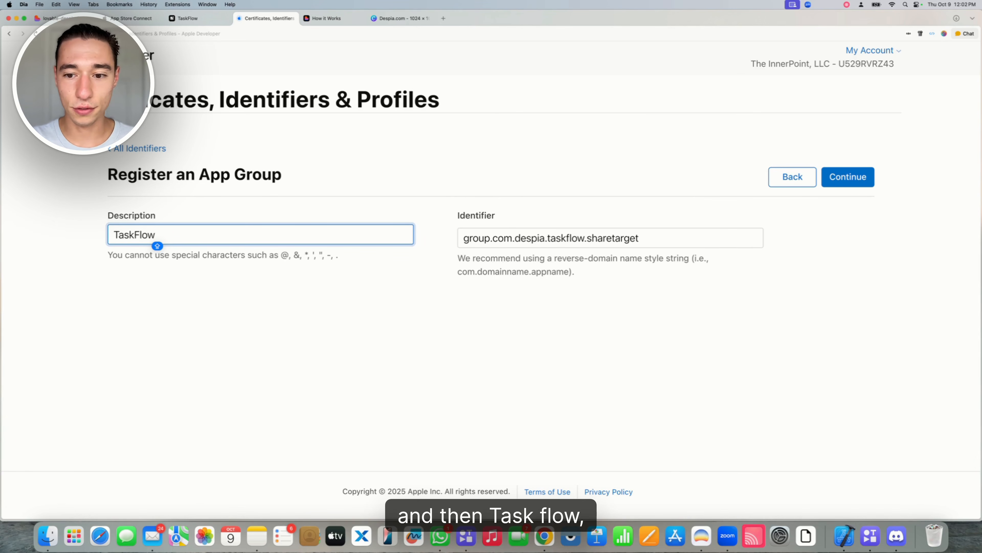
text( Sgare)
key(BackSpace)
key(BackSpace)
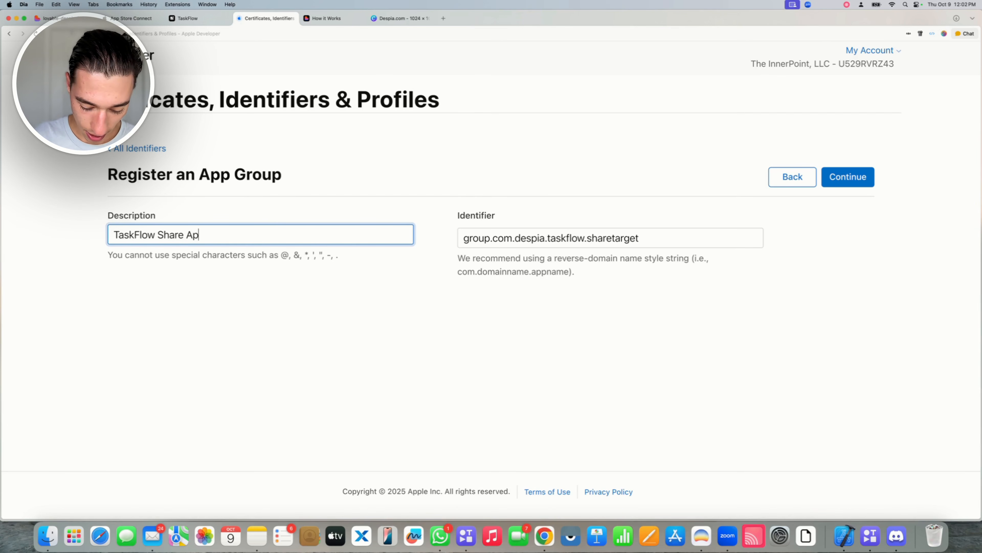
text(re AppgROUP)
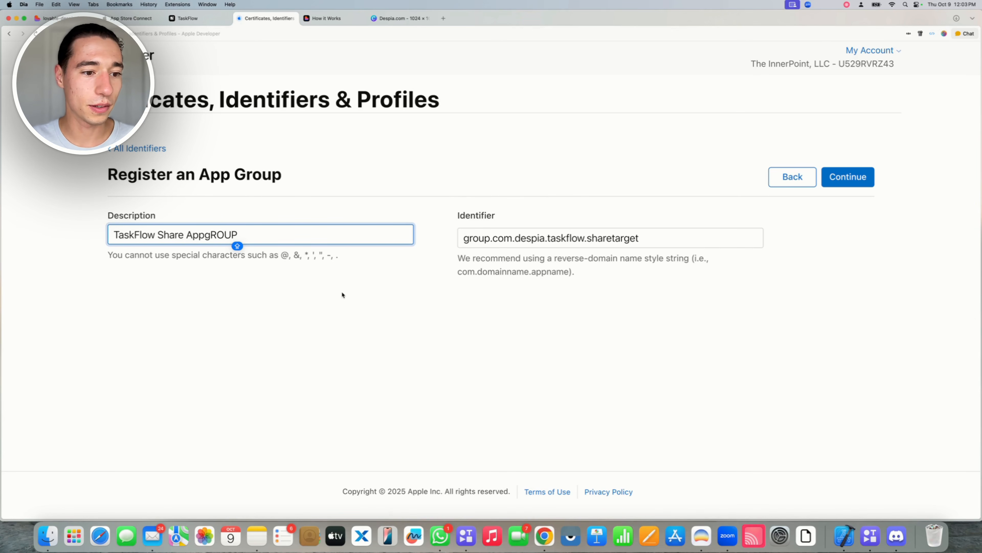
key(alt+BackSpace)
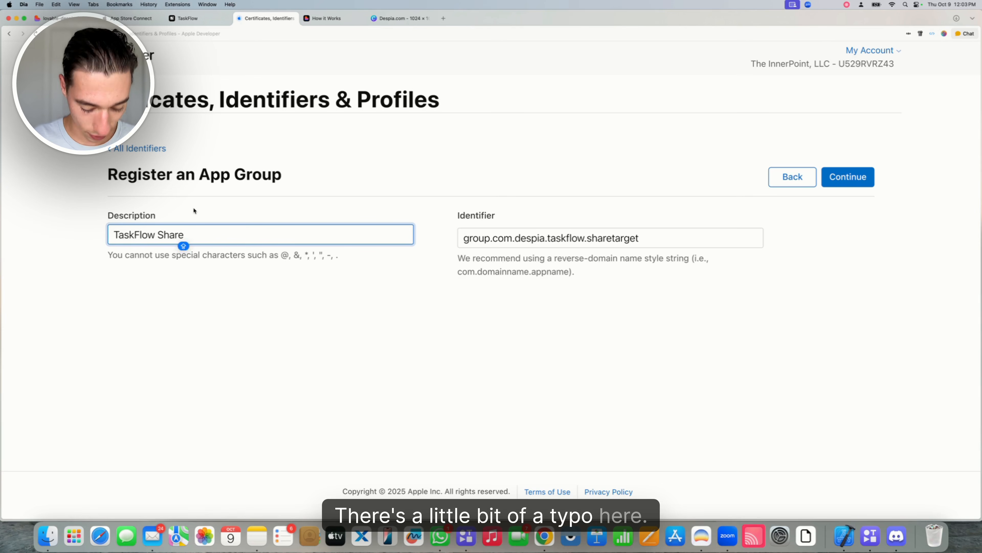
text(AppGroup)
click(217, 287)
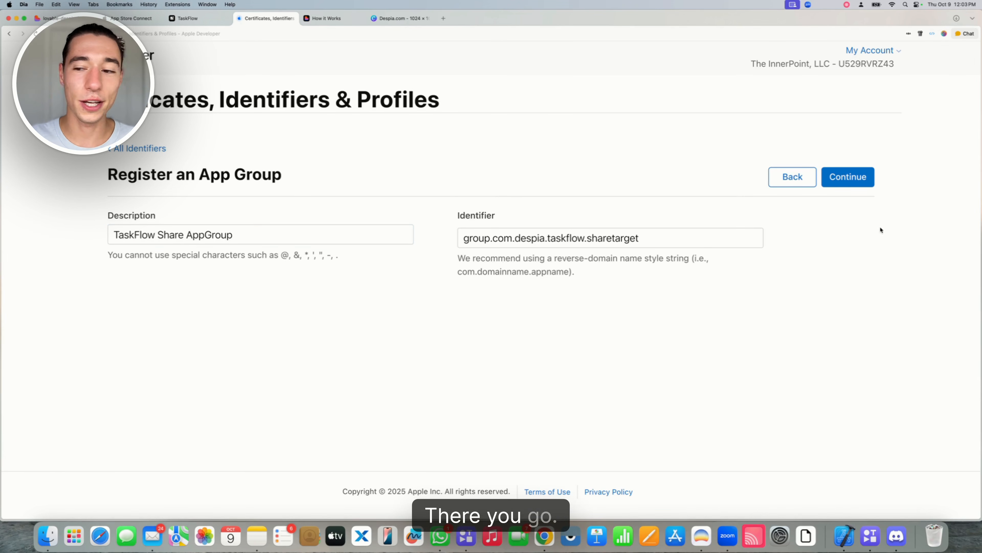
click(872, 184)
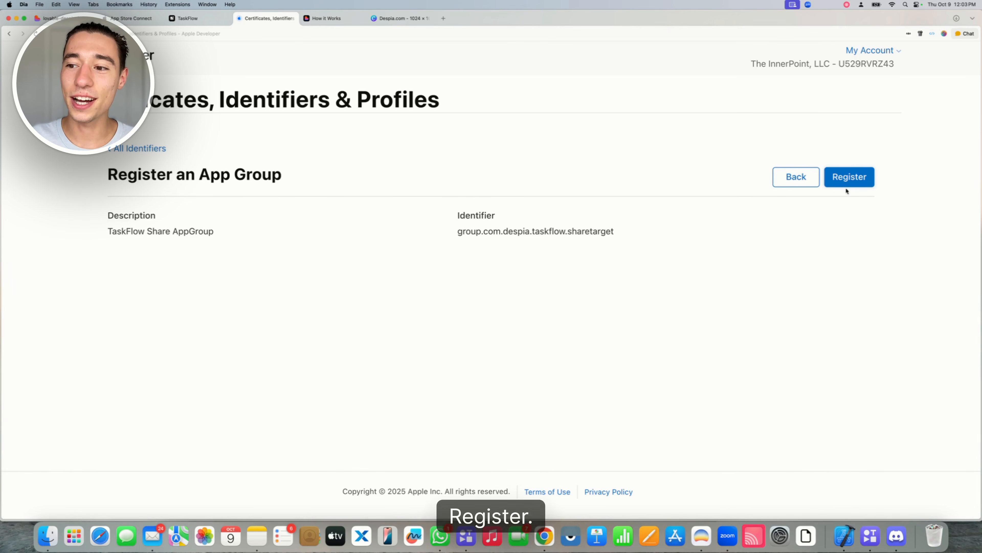
click(851, 172)
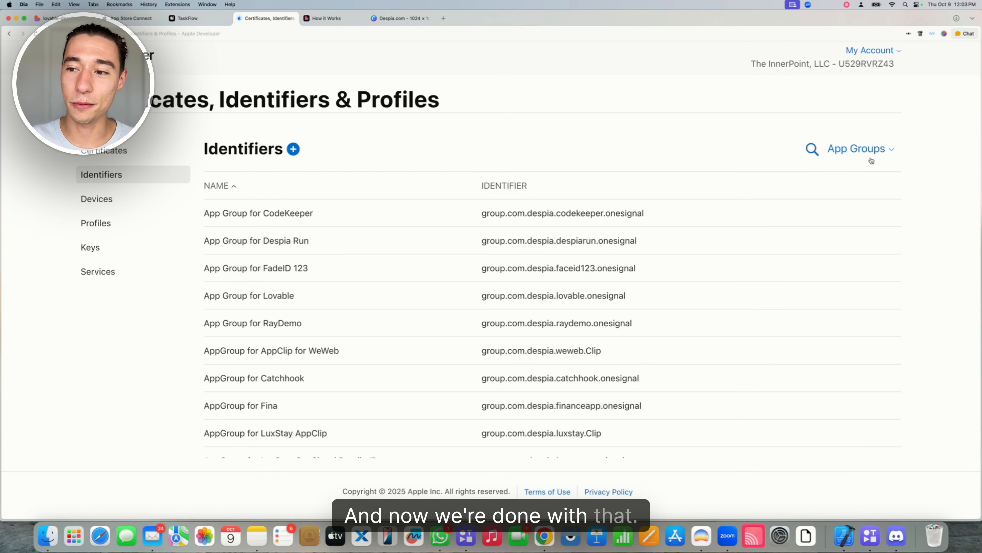
Filter identifiers to App IDs, search 'Task', and open the TaskFlow Share App ID
click(863, 151)
click(773, 185)
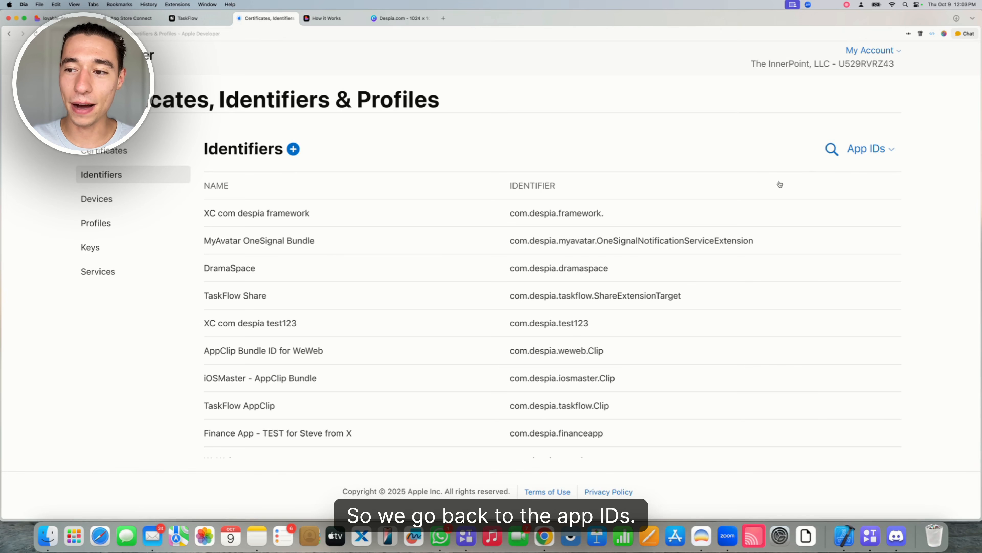
click(830, 149)
text(TaskFlow)
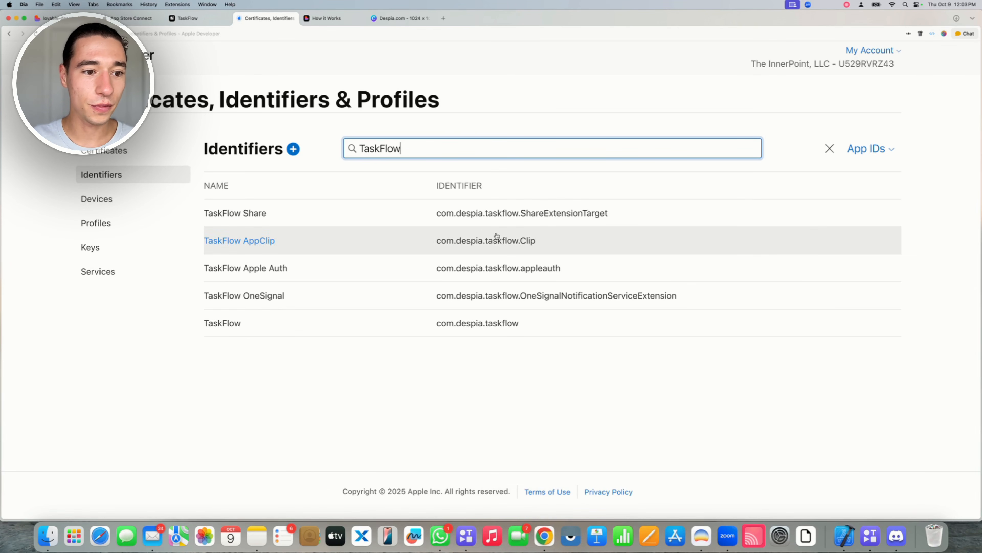
click(242, 224)
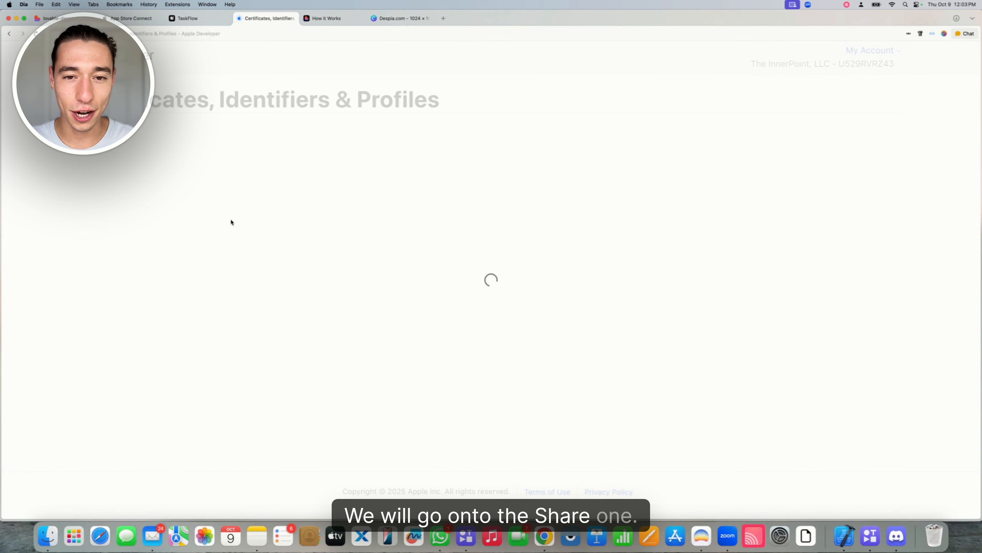
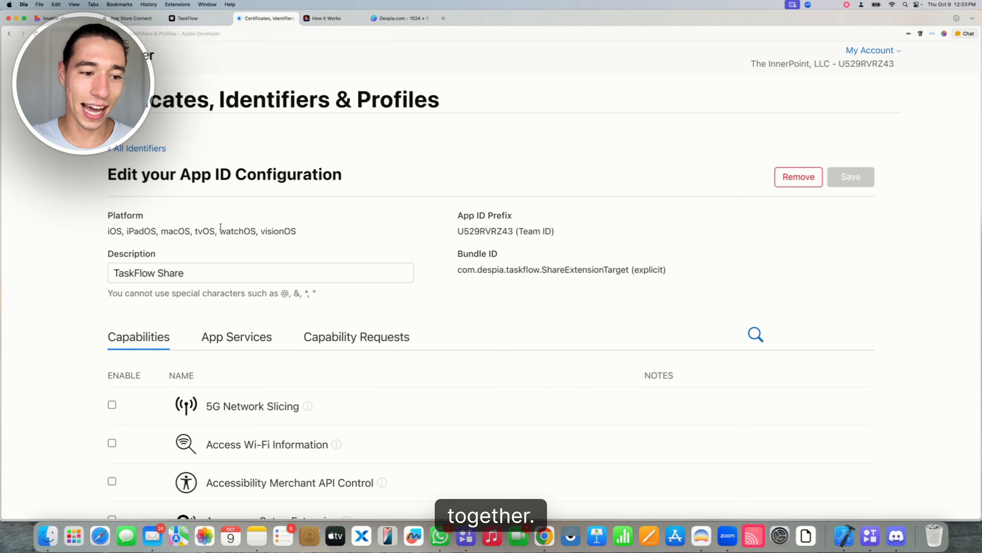
Assign TaskFlow Share AppGroup to the TaskFlow Share App ID and save the capability change
scroll(216, 255, down, 5)
scroll(216, 252, down, 4)
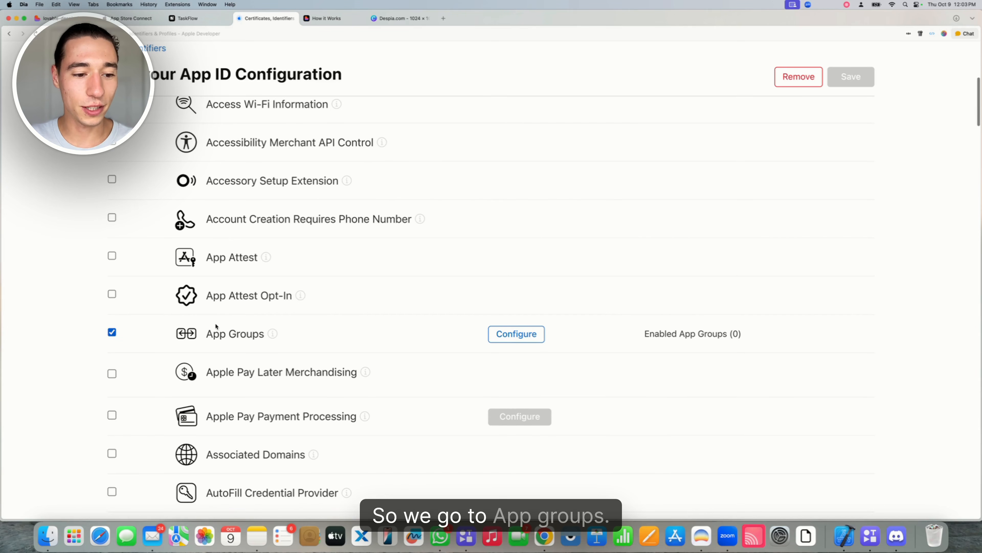
click(517, 335)
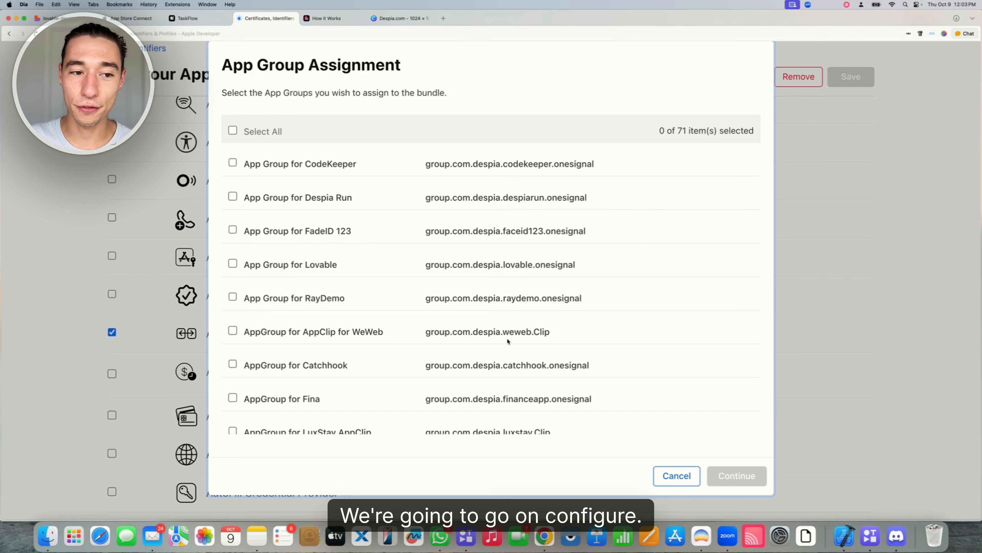
key(super+f)
text(taskflow)
key(Return)
key(Return)
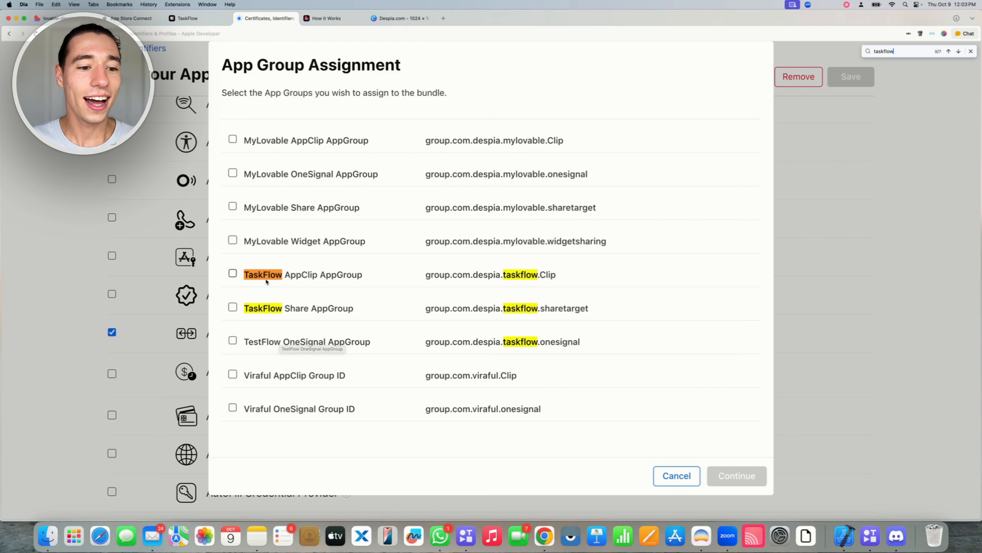
click(233, 308)
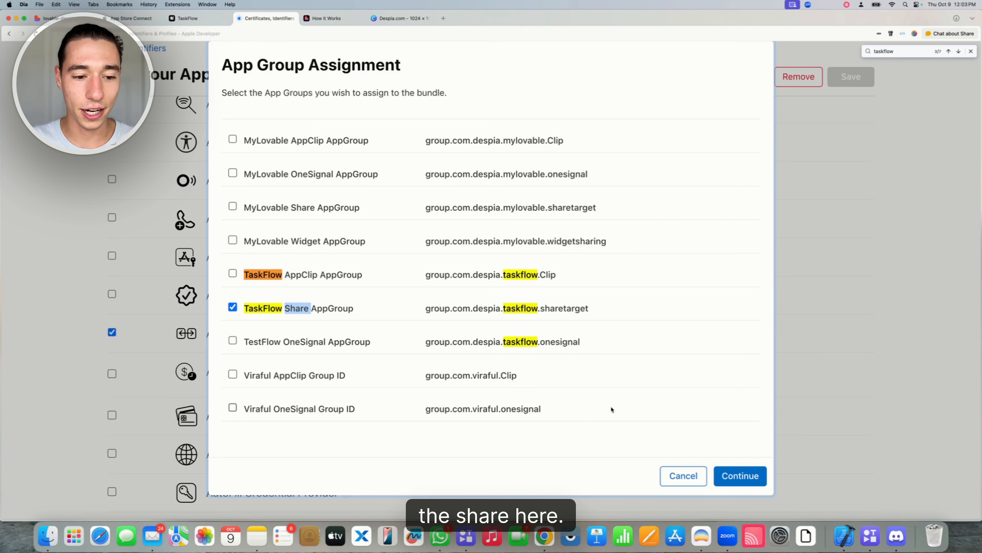
click(740, 476)
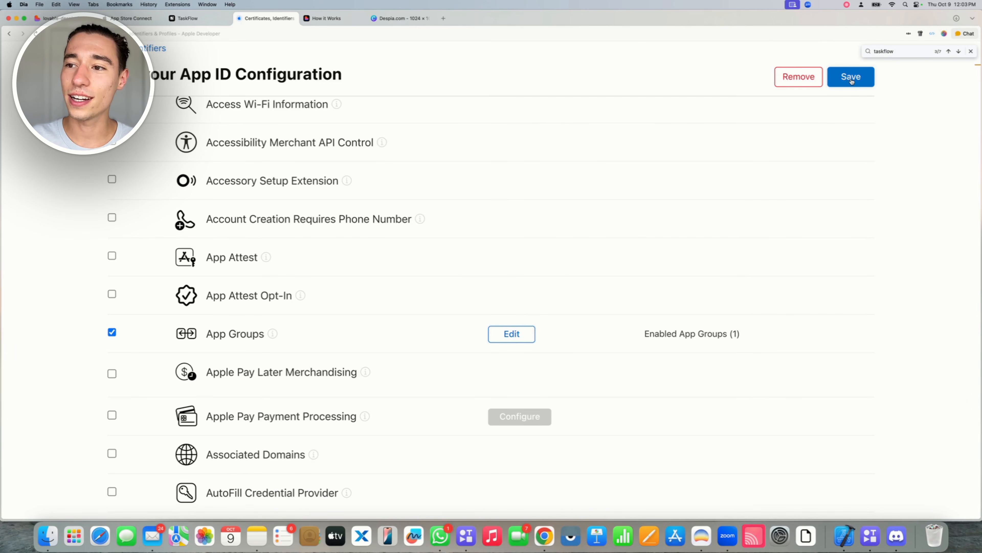
click(851, 77)
click(620, 224)
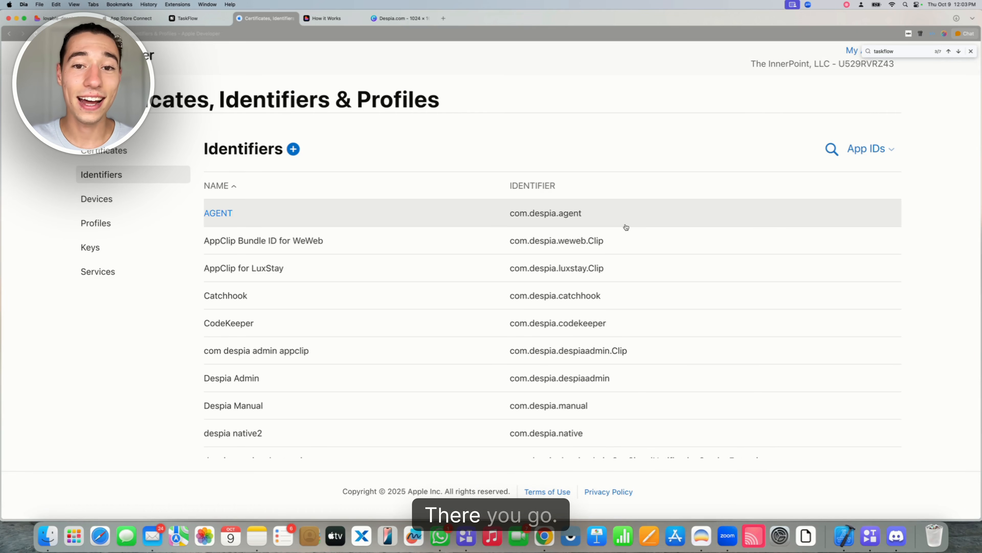
Copy the Widget Bundle ID from Despia's One-Click Deployment panel, then return to Apple Developer
click(187, 18)
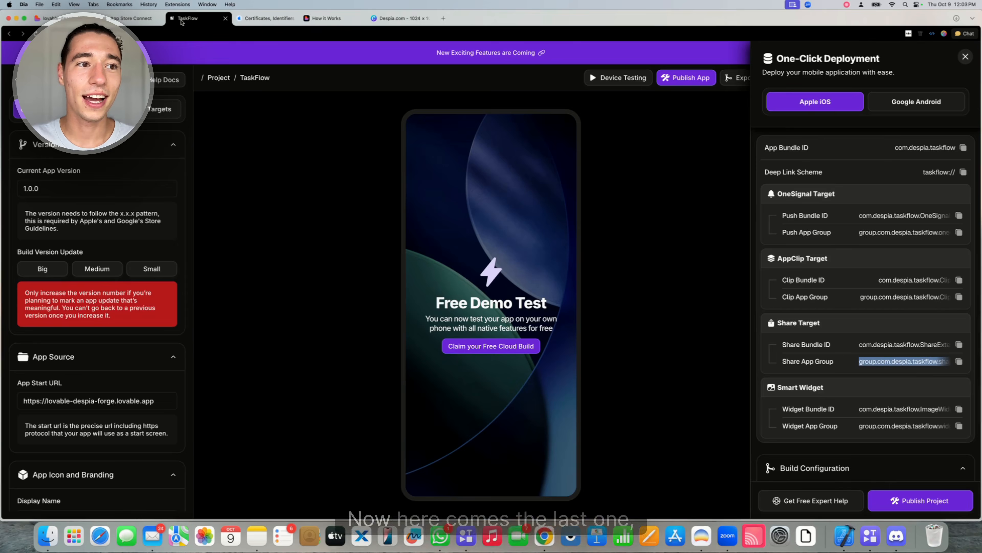
scroll(910, 300, down, 3)
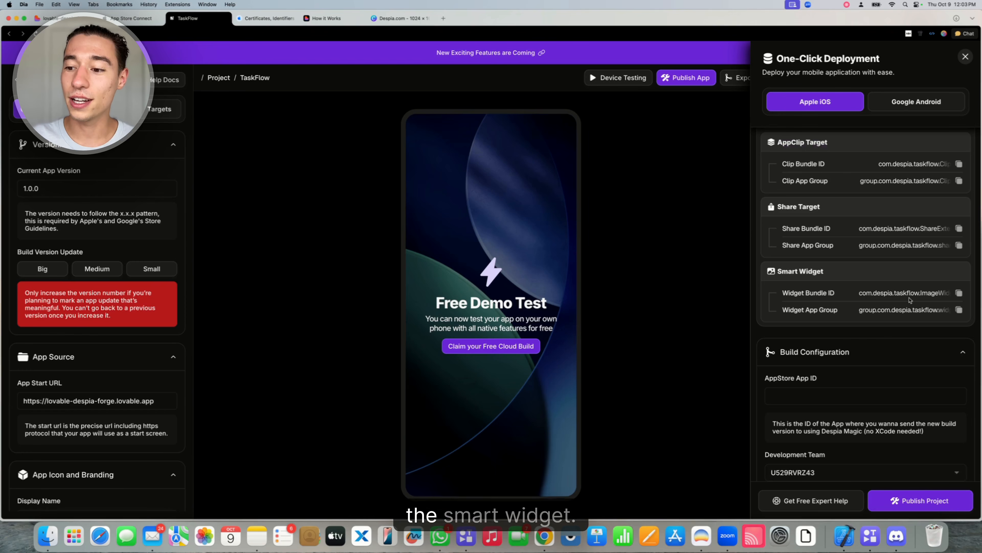
triple_click(896, 295)
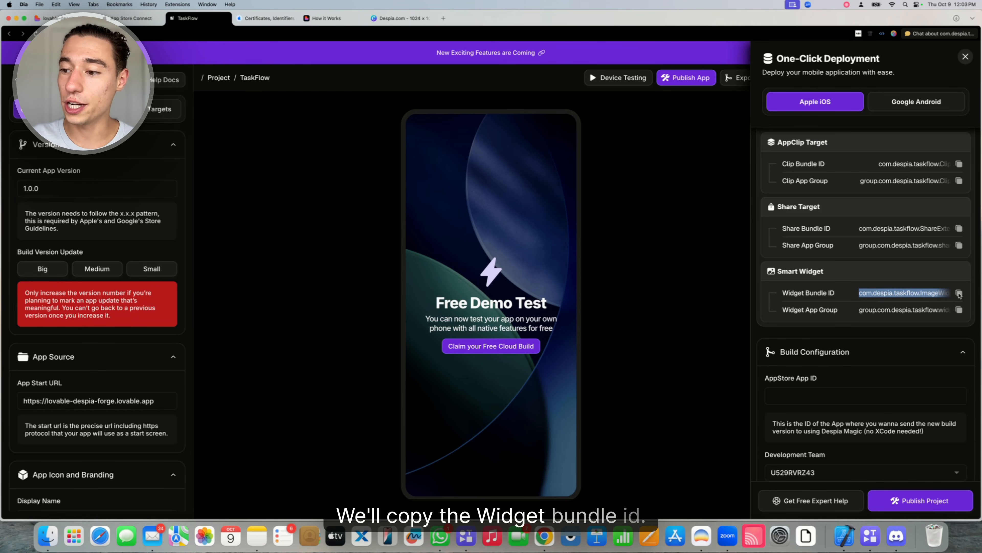
click(267, 18)
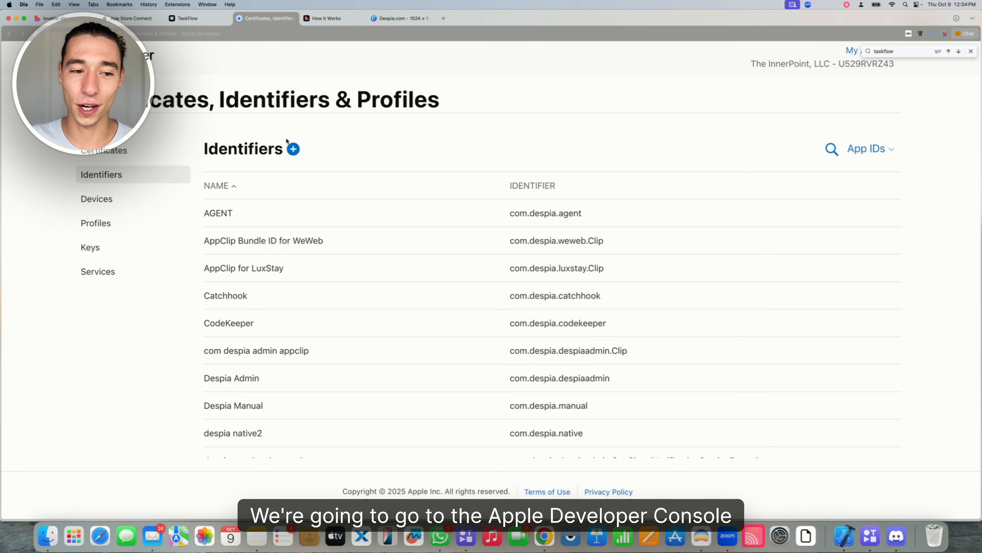
Start registering a new App ID of type App
click(293, 148)
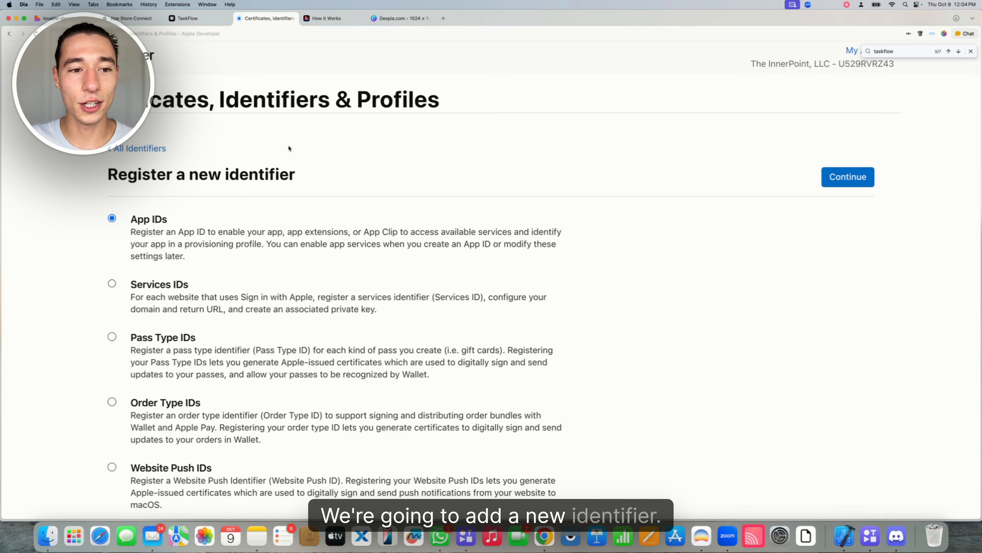
triple_click(166, 218)
click(182, 222)
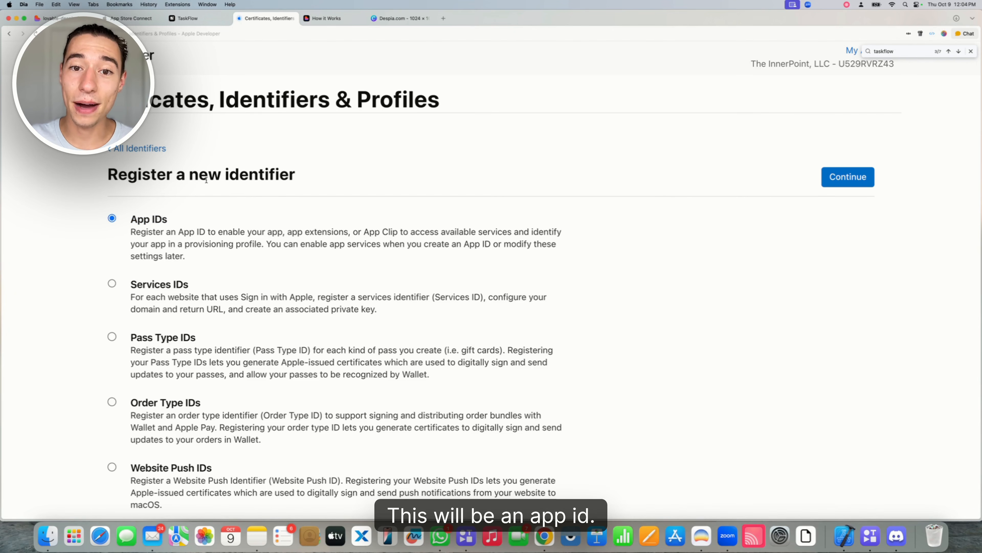
click(828, 179)
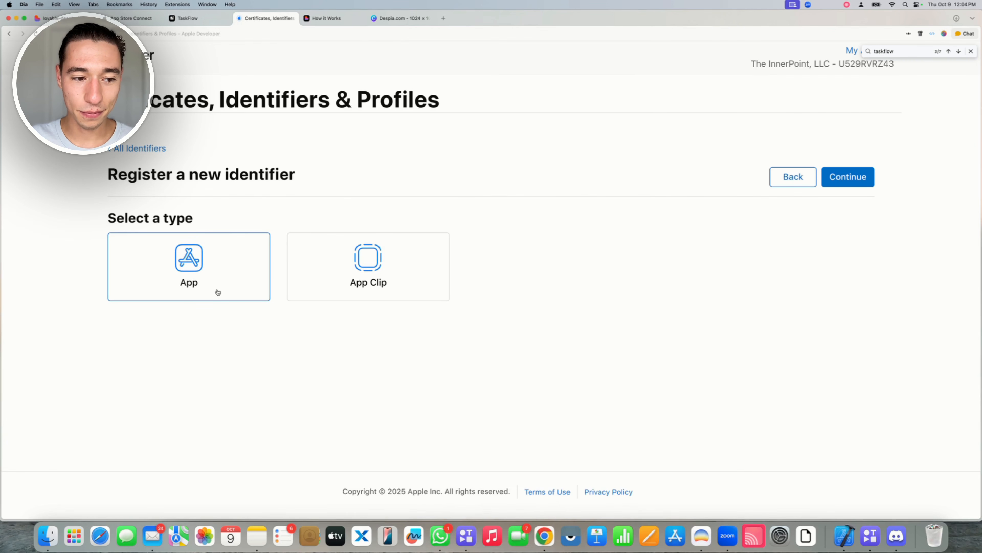
click(852, 175)
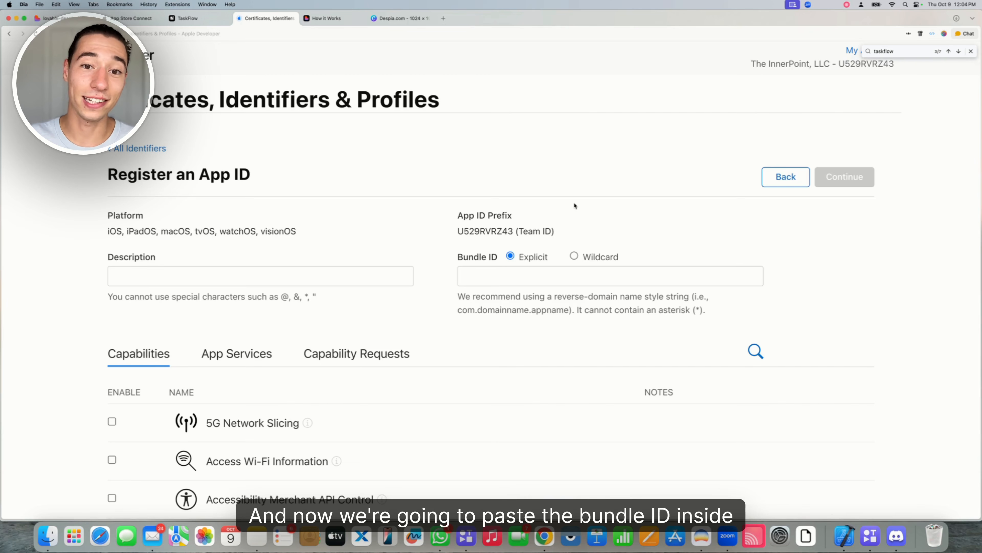
Register com.despia.taskflow.ImageWidget as 'TaskFlow Widget' with App Groups enabled
click(486, 268)
text(com.despia.taskflow.ImageWidget)
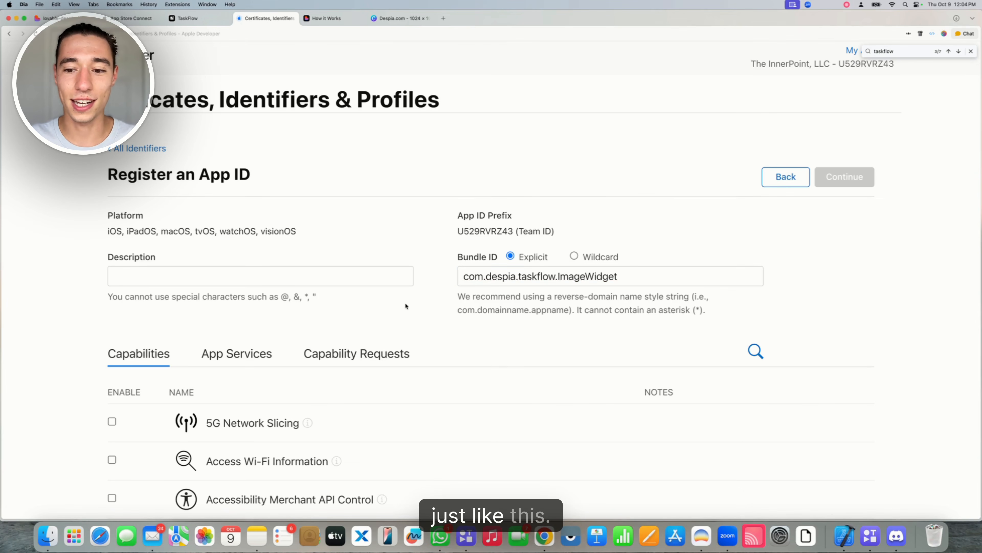
click(236, 275)
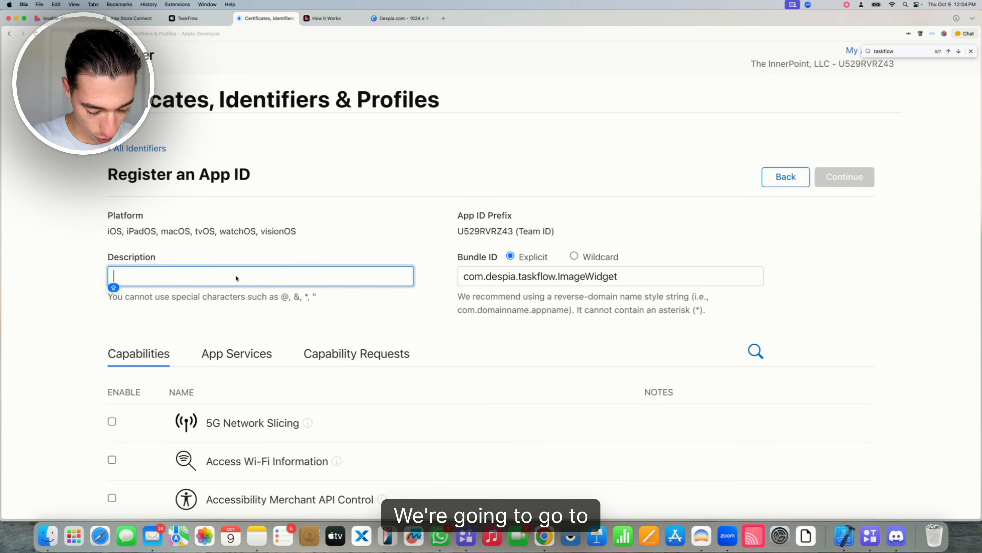
text(TaskFlow )
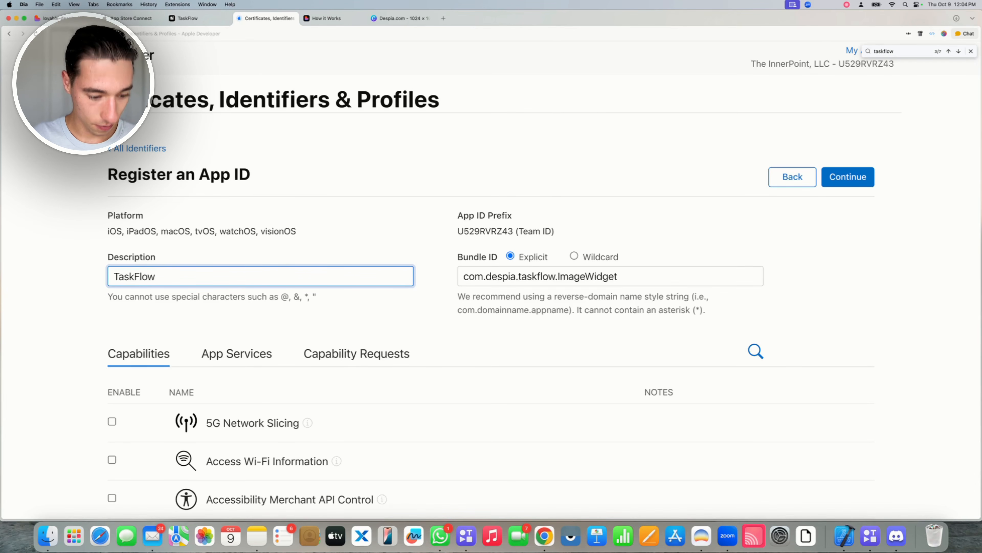
text(Widget)
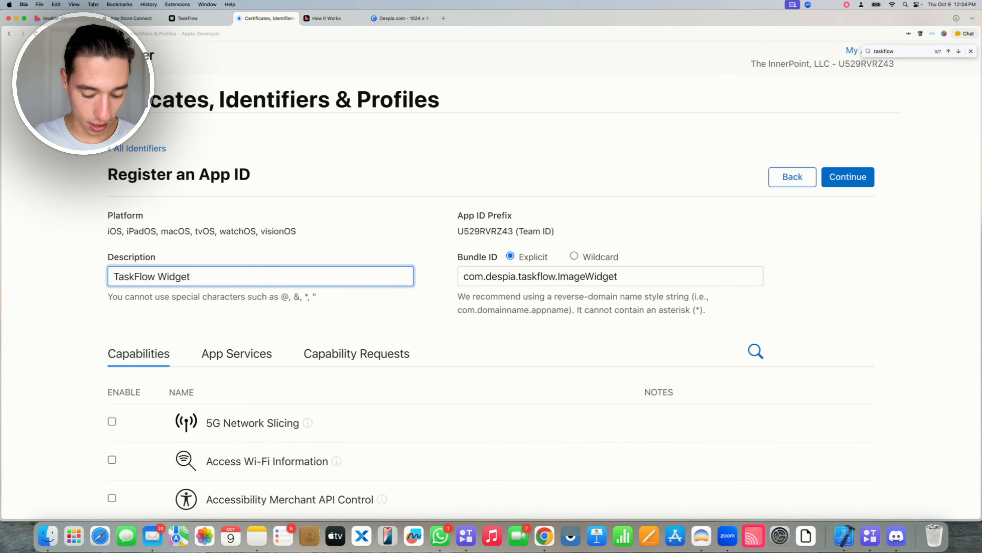
key(super+a)
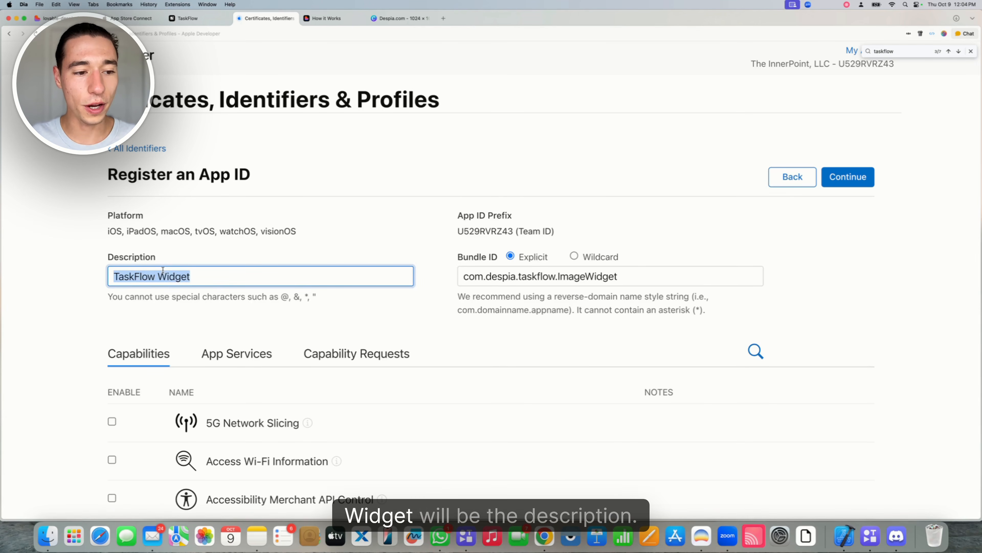
scroll(201, 251, down, 7)
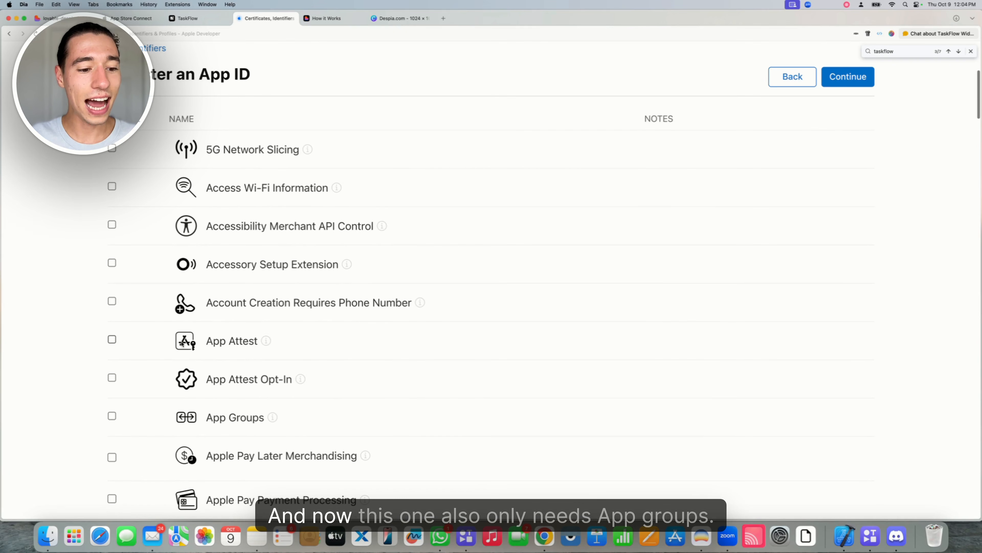
click(112, 416)
scroll(137, 411, down, 3)
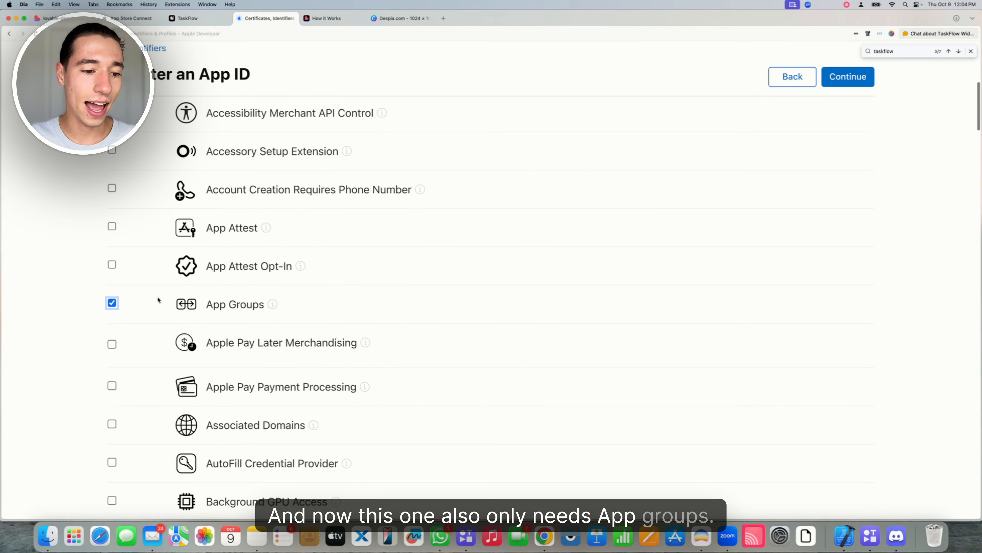
click(847, 77)
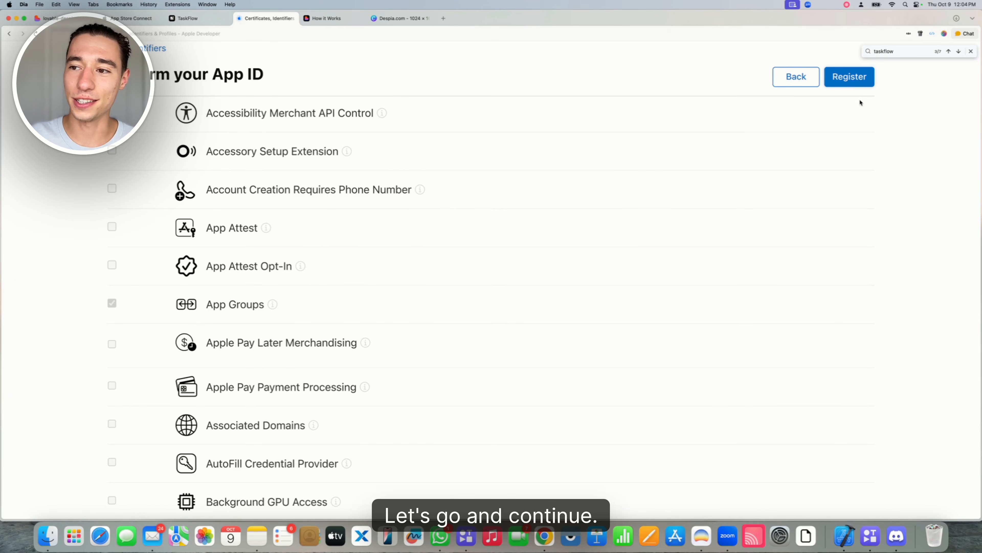
click(848, 77)
key(Escape)
Start registering a new App Group identifier
click(293, 149)
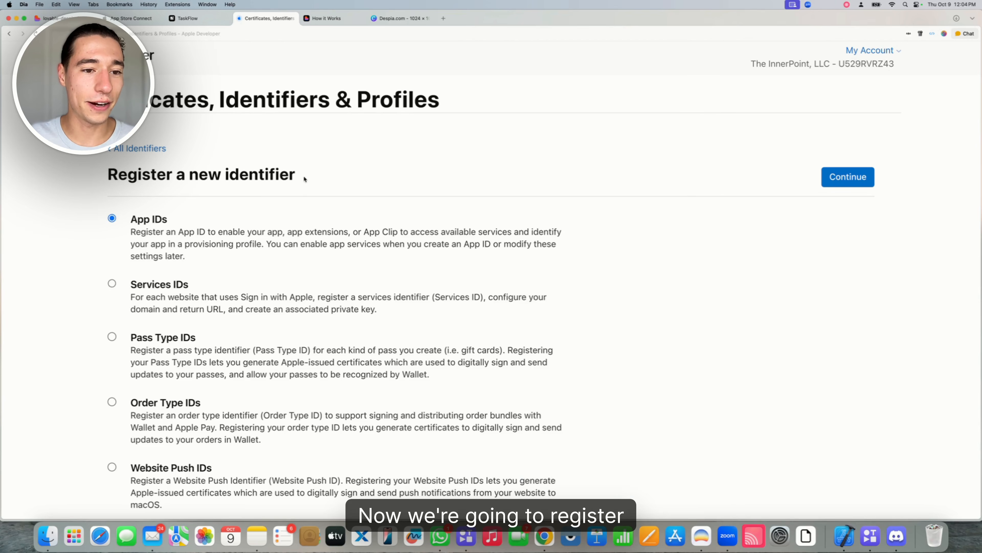
scroll(272, 281, down, 6)
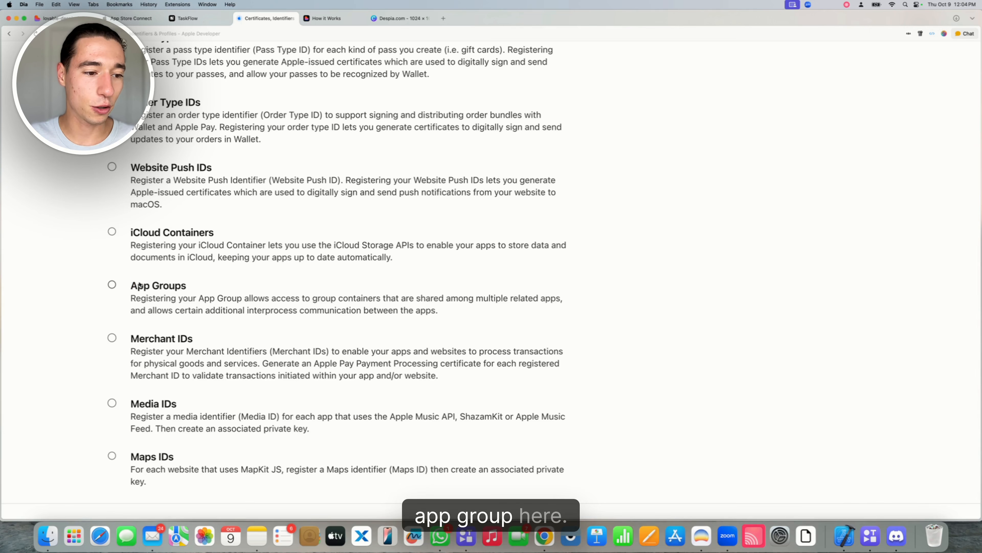
drag(131, 284, 190, 280)
click(112, 285)
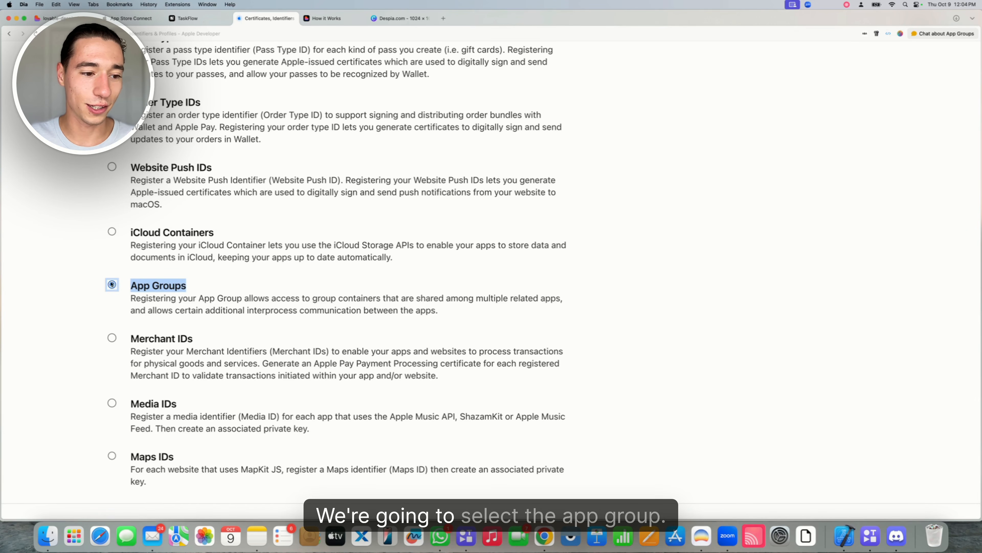
scroll(832, 208, up, 6)
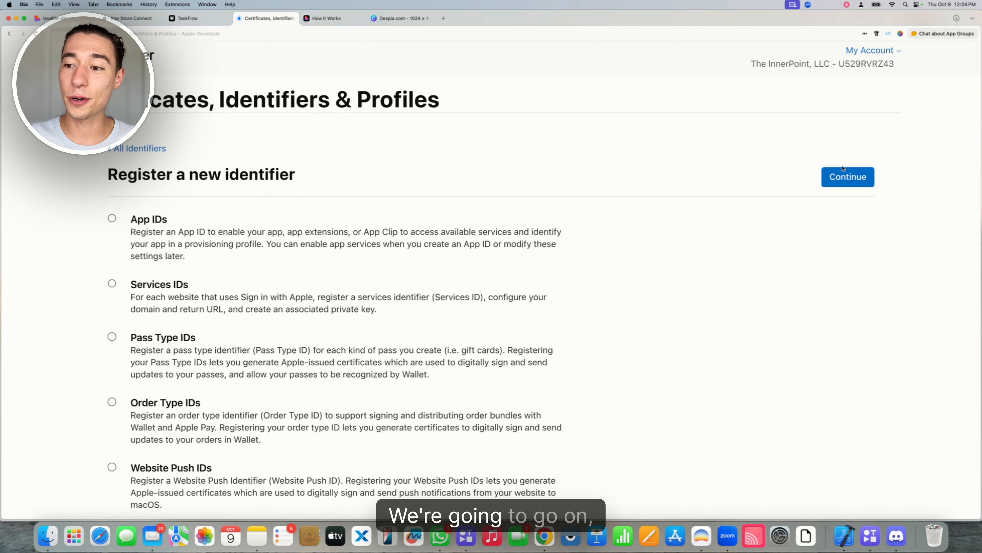
click(826, 176)
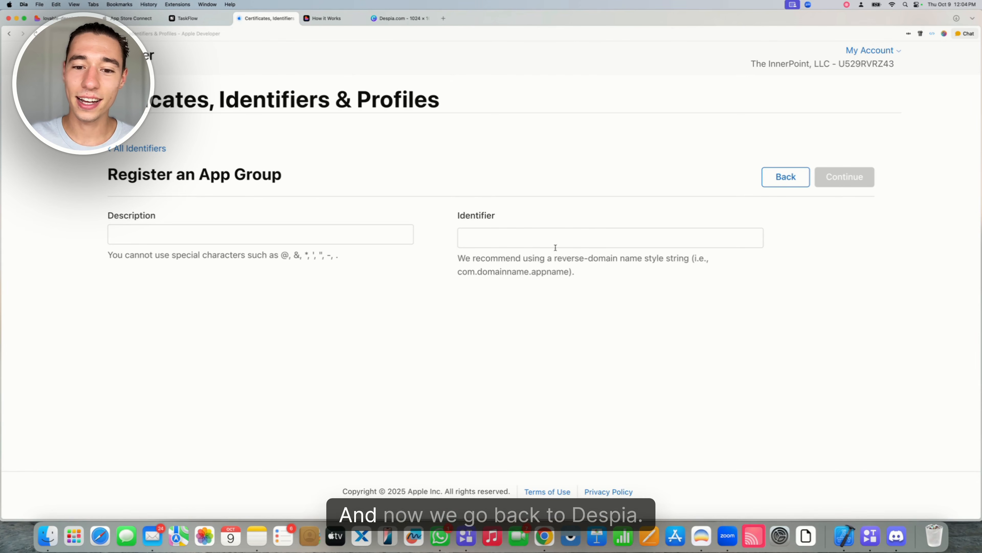
Copy the widget group ID from Despia and paste group.com.despia.taskflow.widgetsharing as the identifier
click(186, 18)
drag(859, 310, 953, 312)
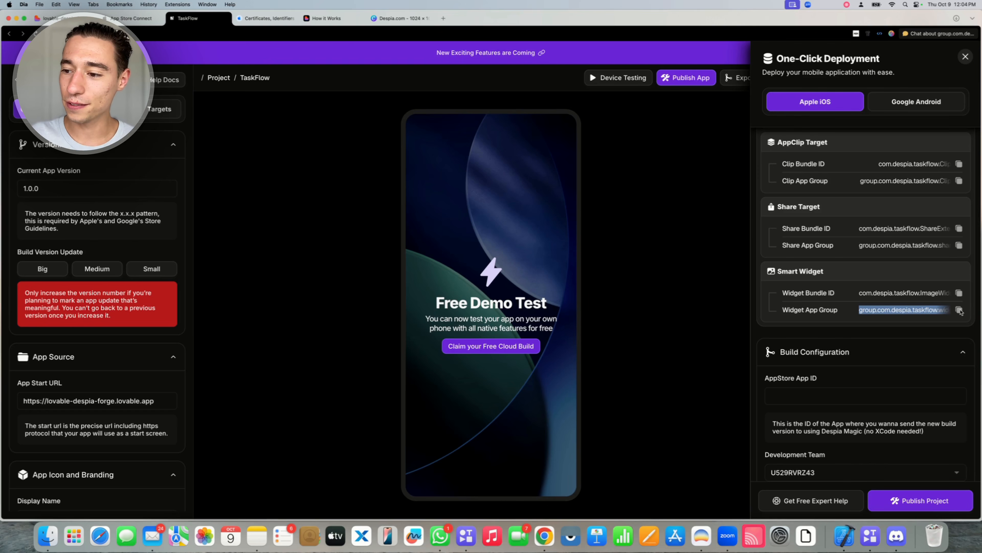
click(265, 18)
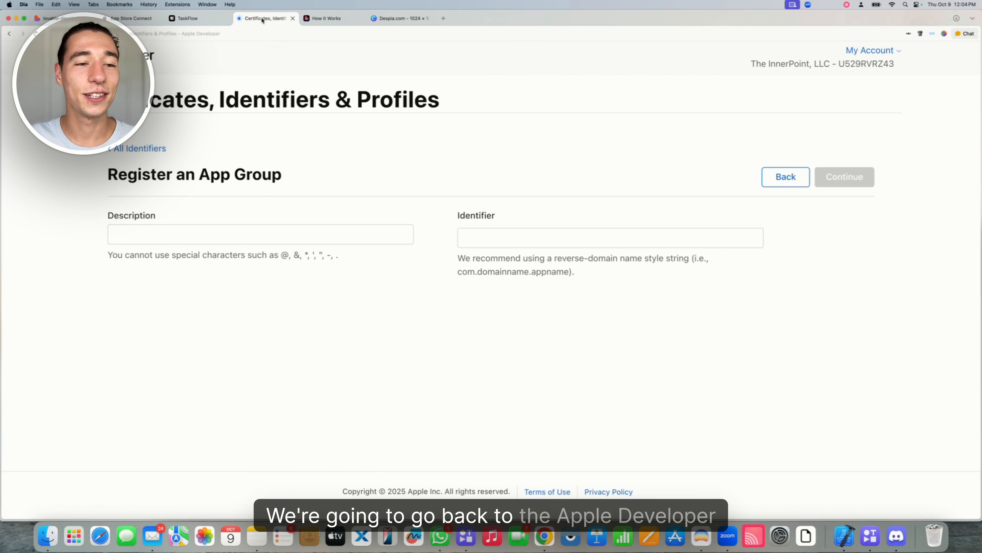
click(483, 237)
text(group.com.despia.taskflow.widgetsharing)
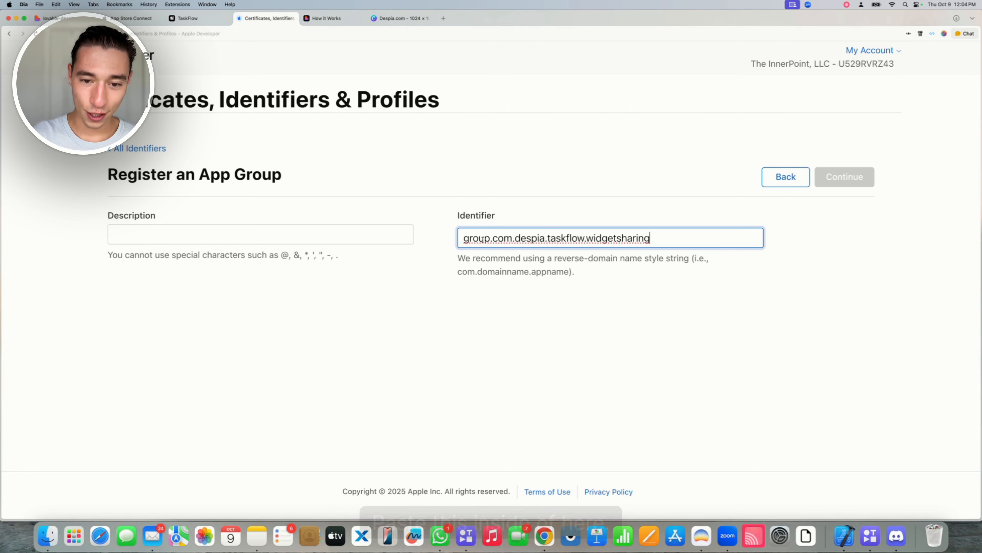
Describe the group as 'TaskFlow Widget AppGroup' and register it
click(314, 234)
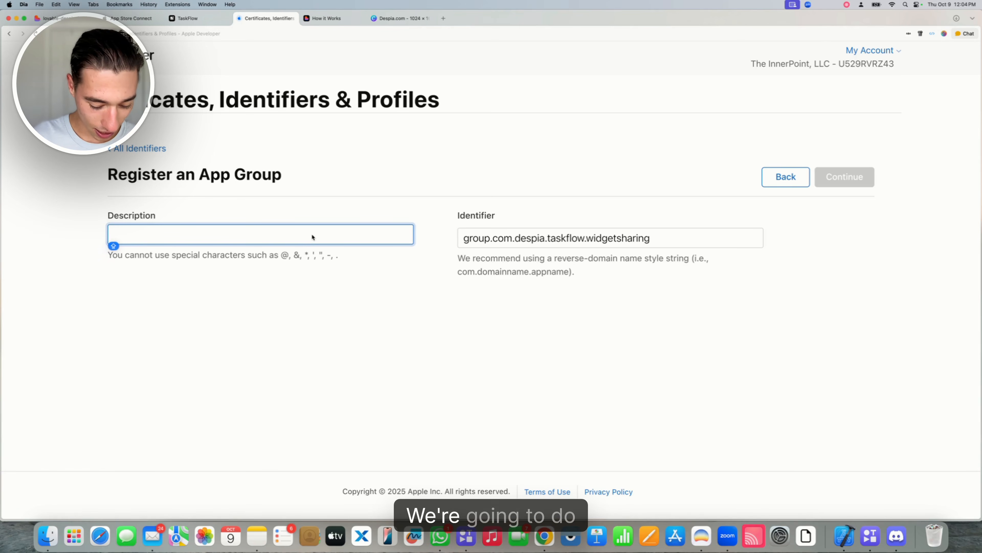
text(TaskFlow Wi)
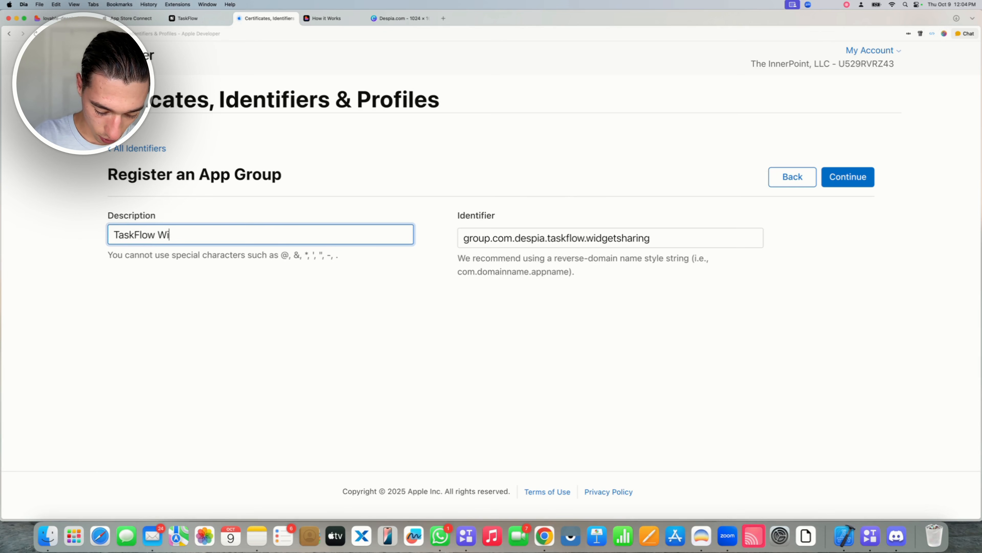
text(dget AppGroup)
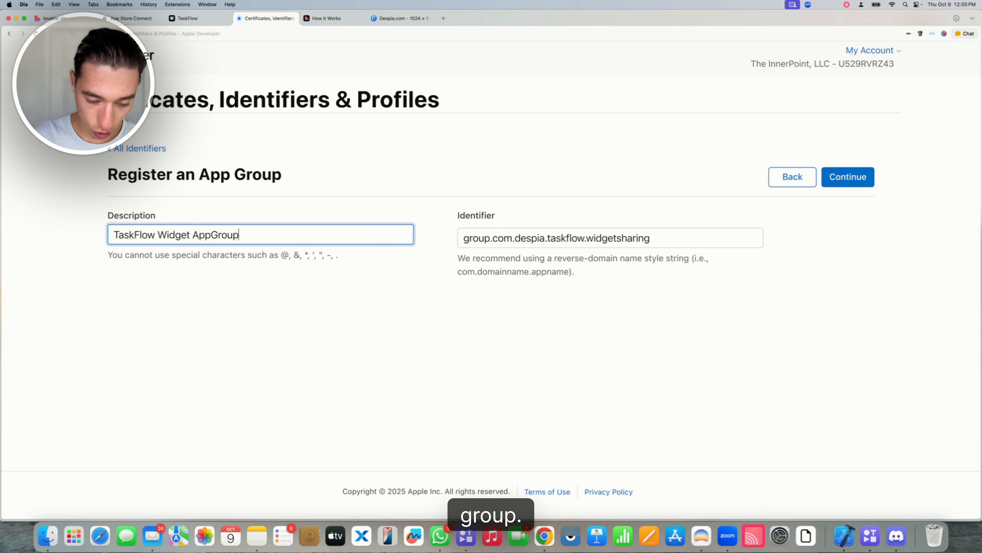
click(439, 348)
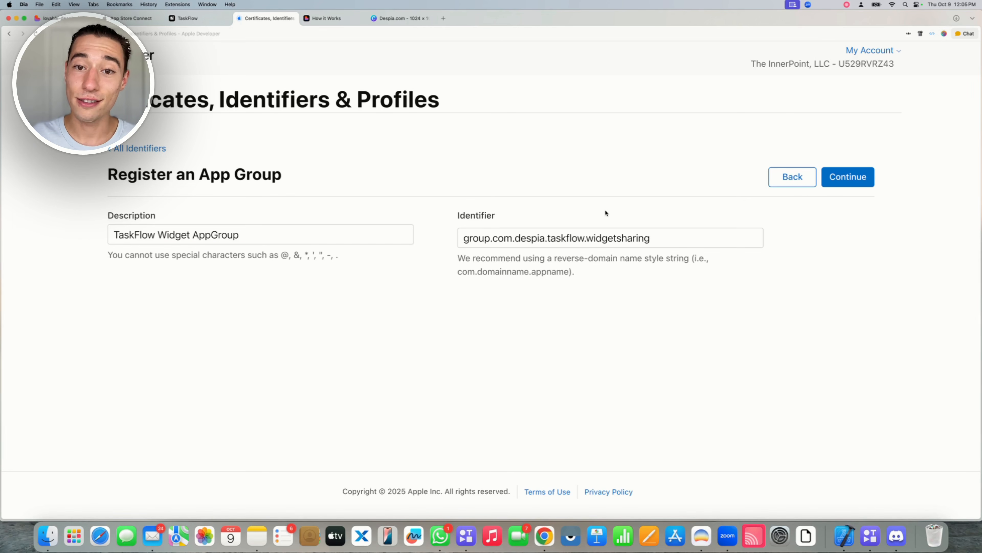
click(850, 178)
click(852, 179)
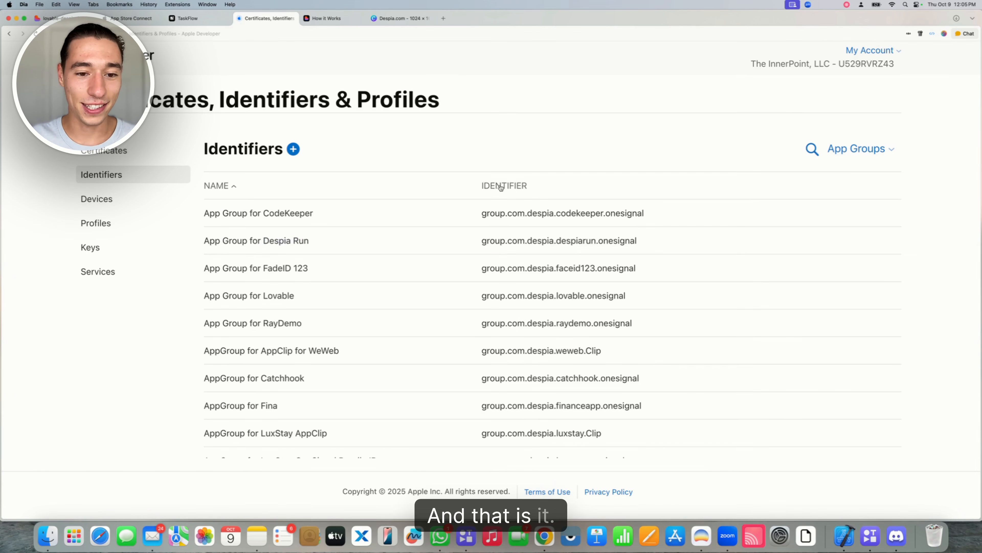
Filter identifiers to App IDs, search for TaskFlow, and open TaskFlow Widget's App Groups capability
click(859, 150)
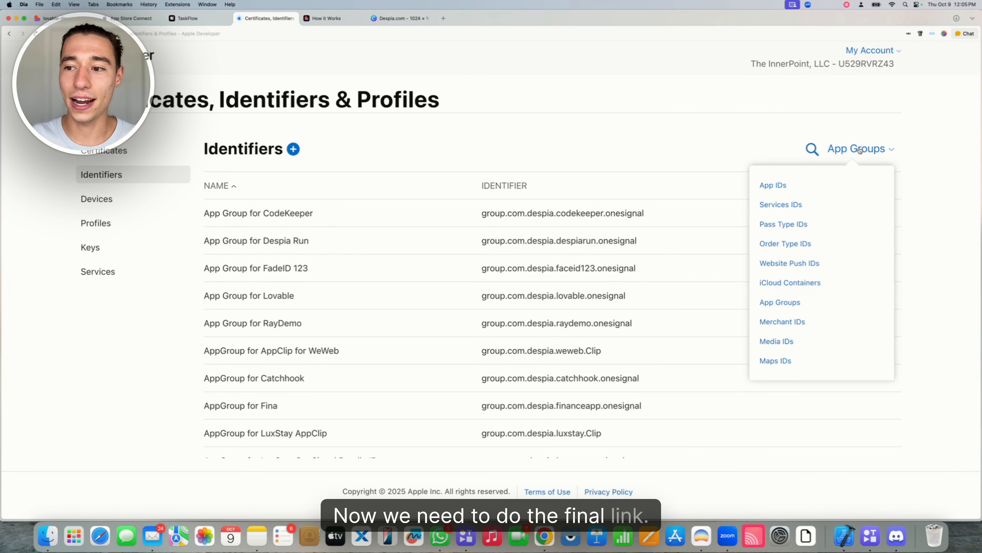
click(773, 185)
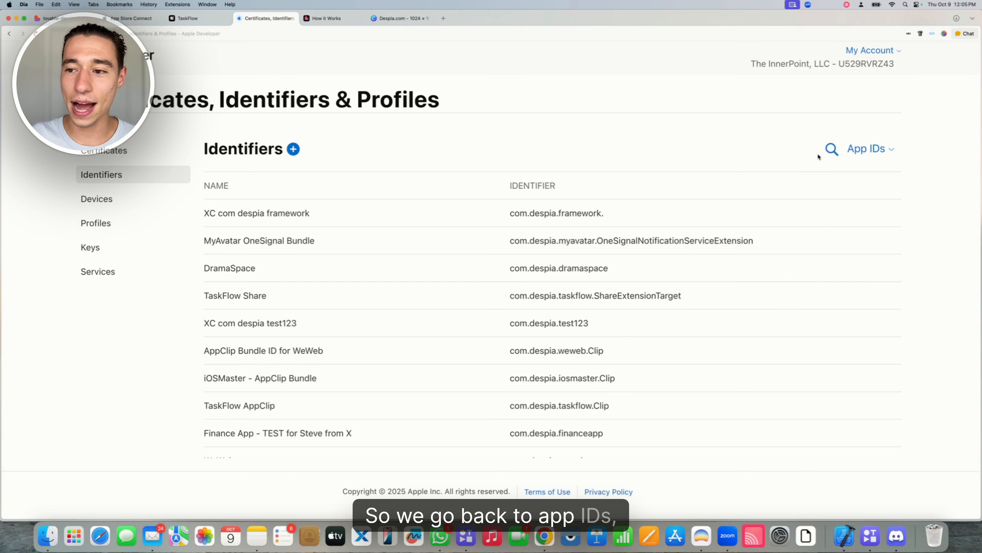
click(836, 148)
text(TsskFlow)
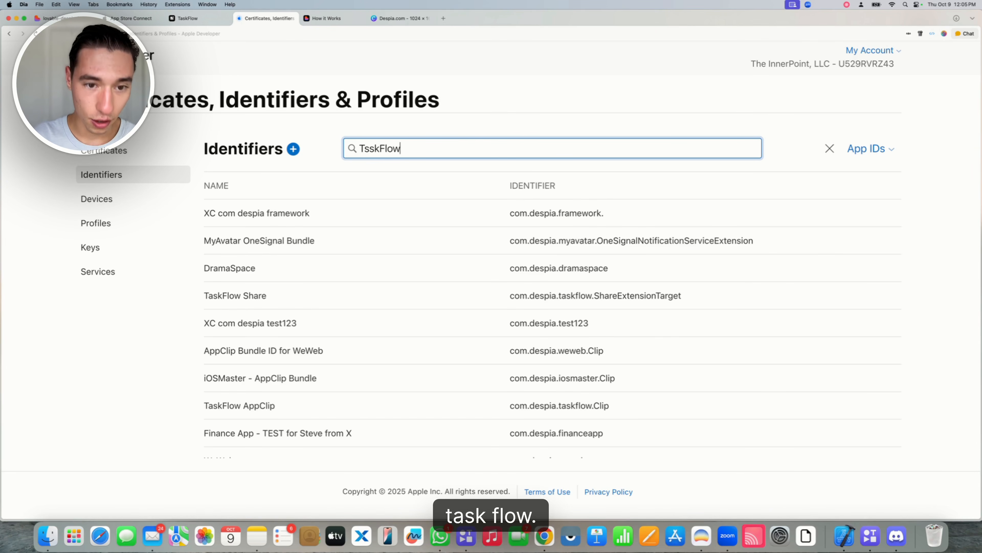
key(BackSpace)
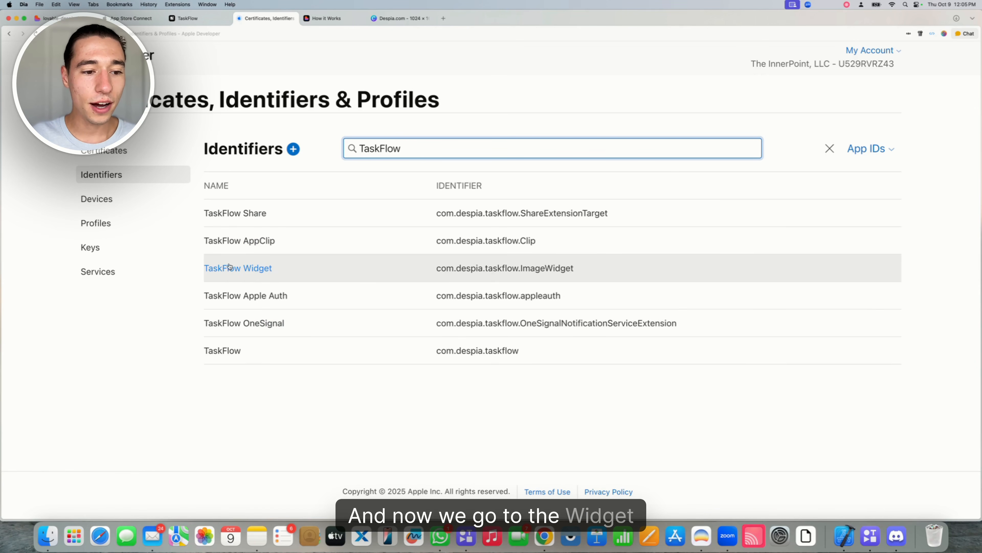
click(246, 268)
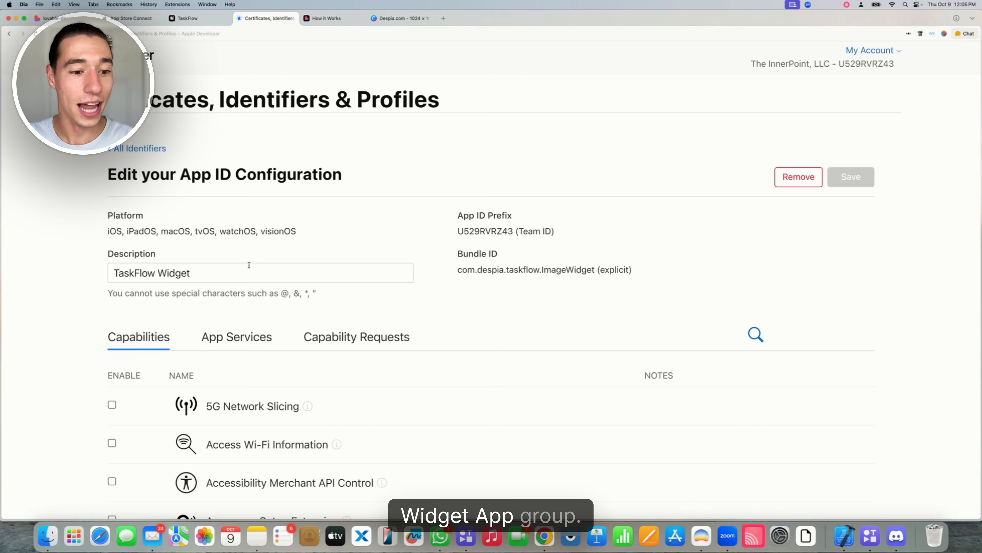
scroll(250, 264, down, 10)
scroll(250, 267, down, 1)
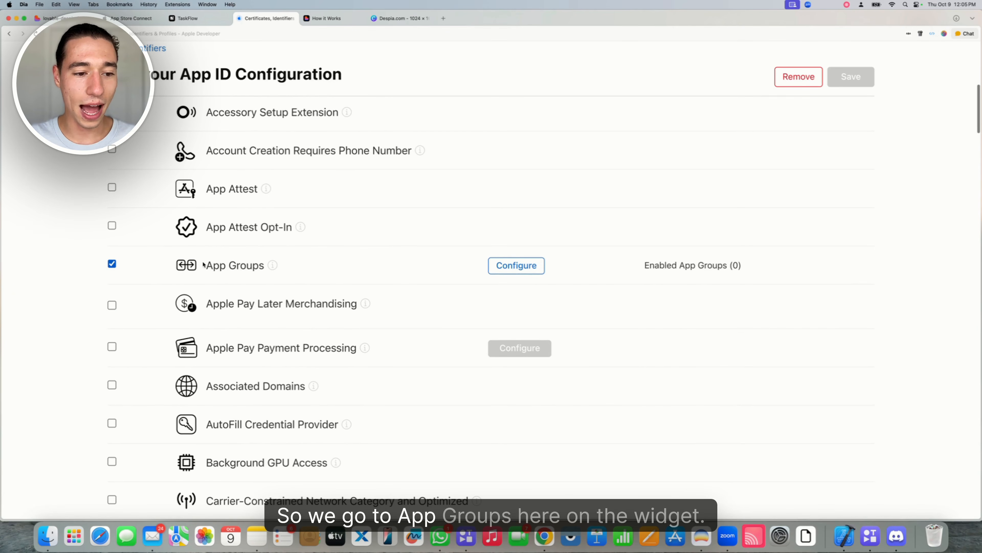
Link TaskFlow Widget AppGroup to the TaskFlow Widget App ID and save the change
click(531, 266)
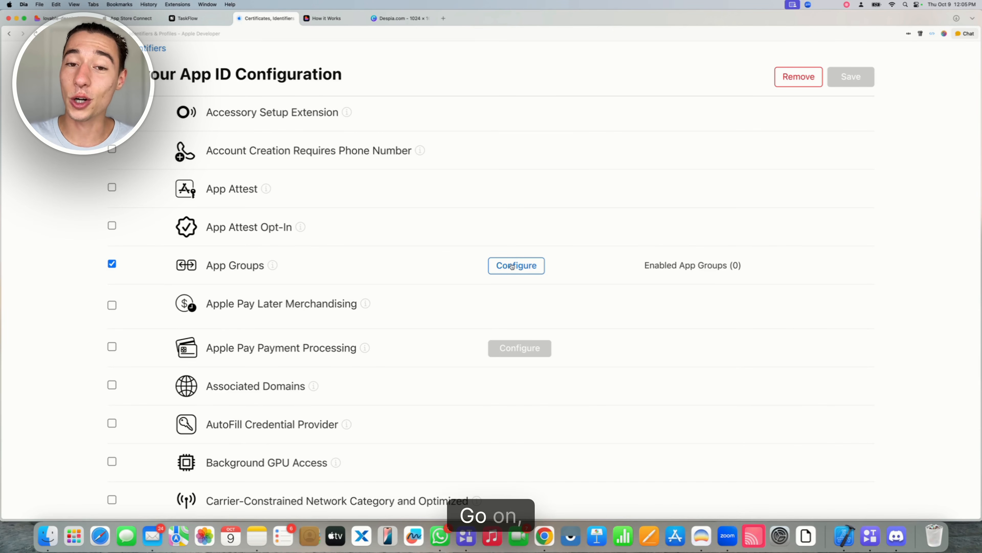
key(super+f)
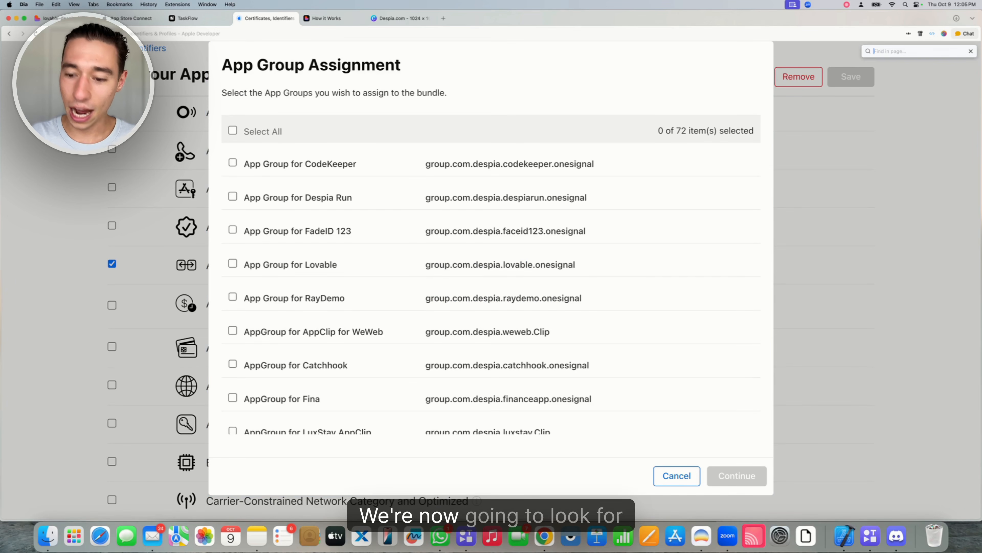
text(testflow)
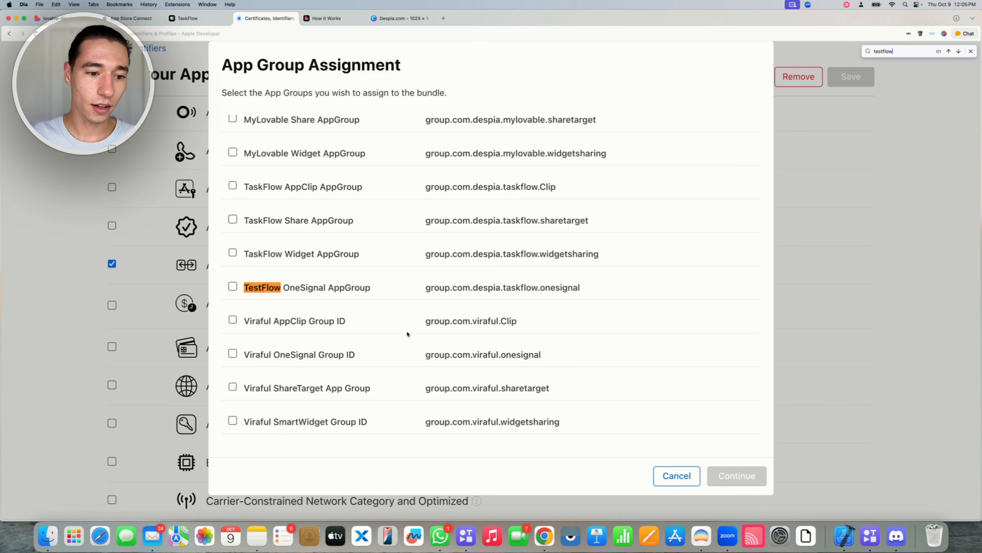
key(BackSpace)
key(BackSpace)
key(BackSpace)
key(BackSpace)
key(BackSpace)
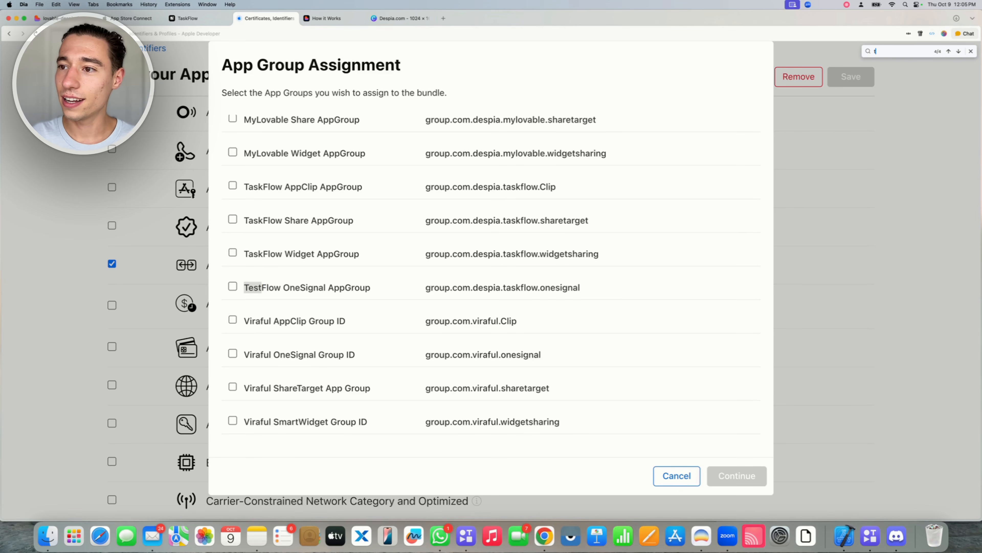
text(askflow)
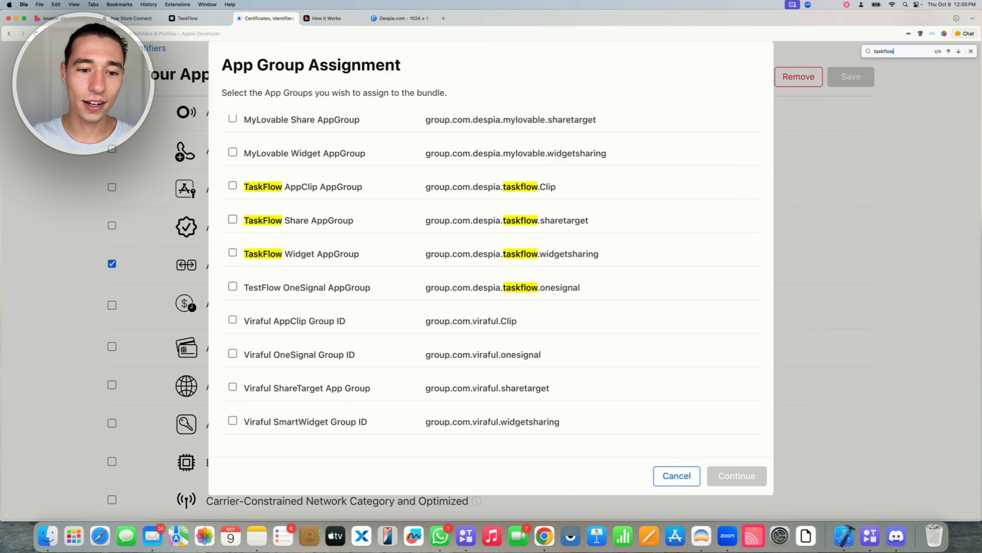
click(232, 252)
double_click(286, 257)
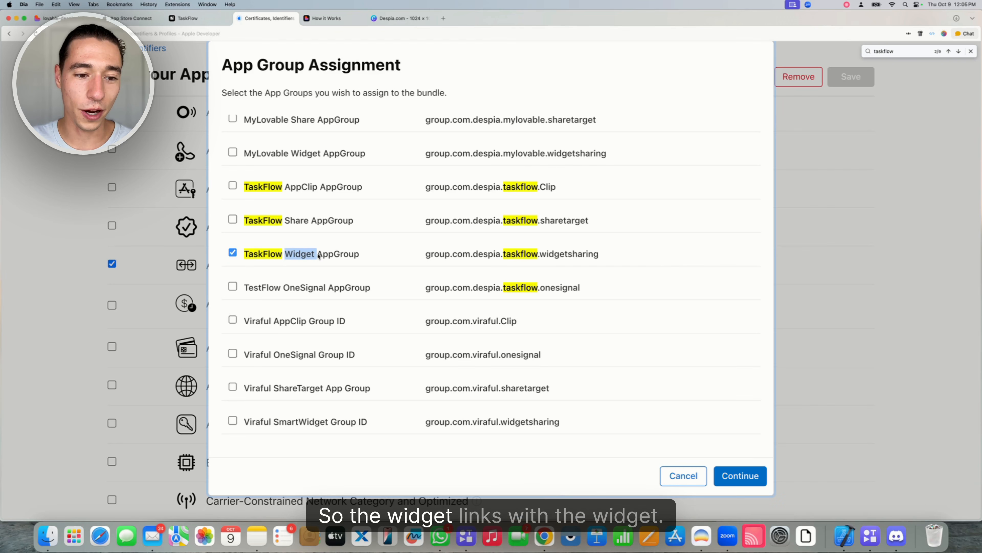
click(755, 473)
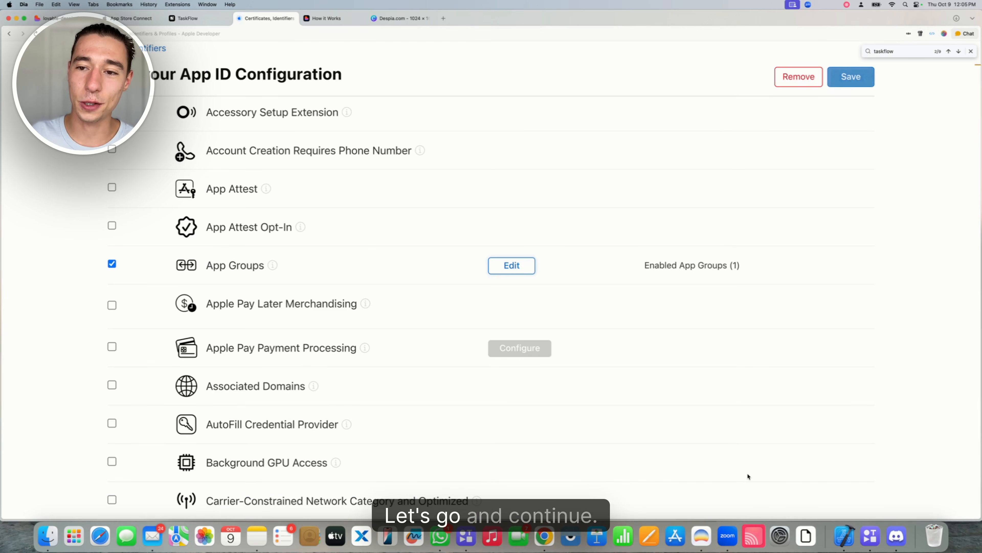
click(855, 76)
click(628, 226)
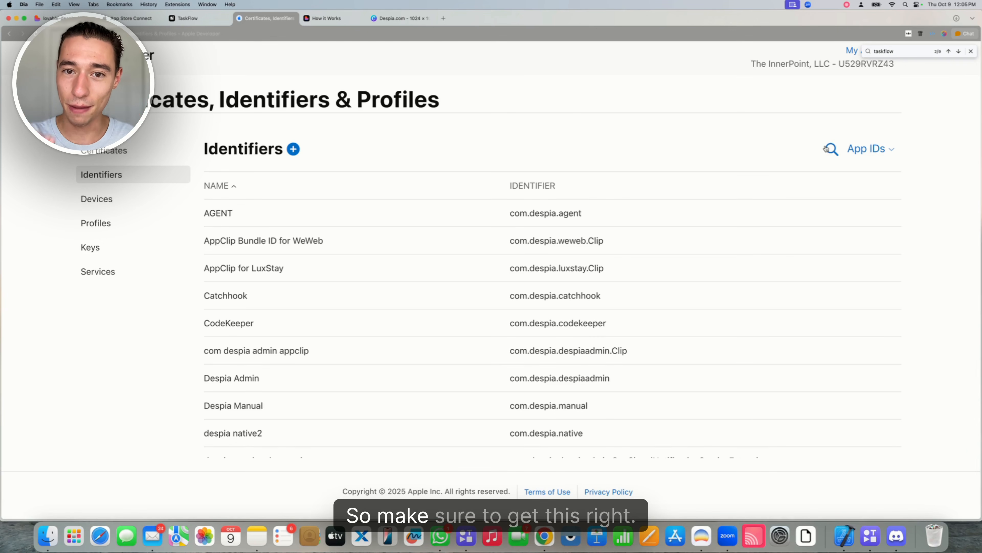
Search identifiers for 'taskflow', verify com.despia.taskflow in Despia, and open that App ID
click(829, 149)
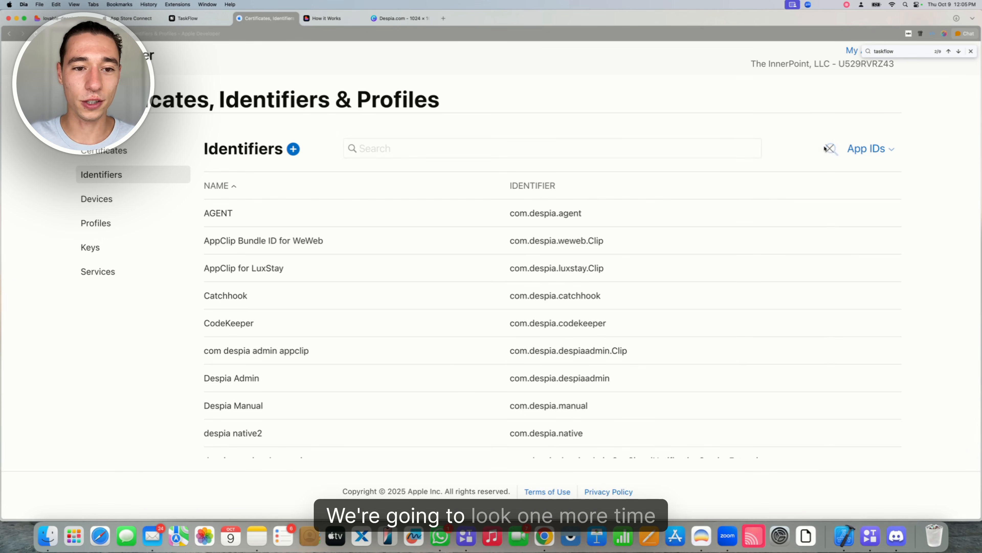
text(taskflow)
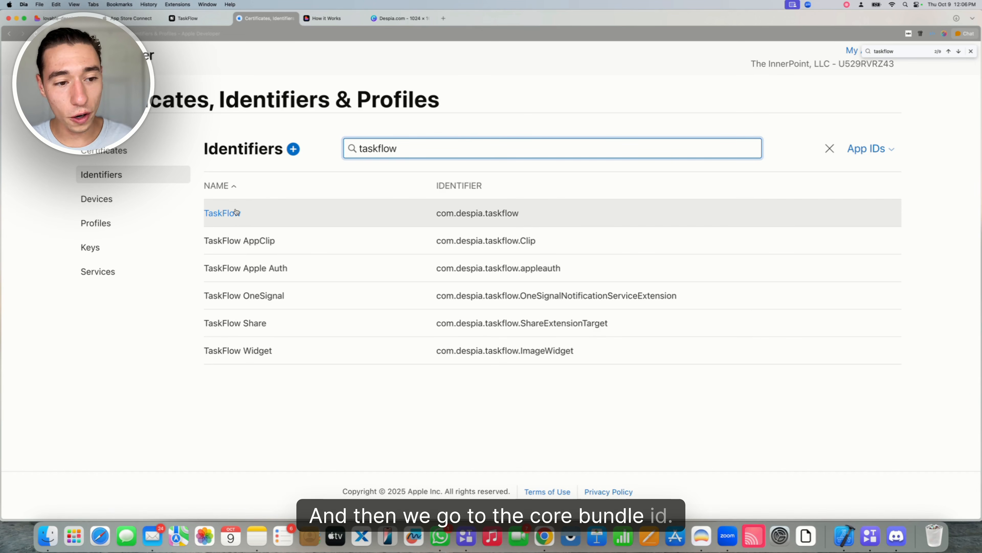
click(188, 19)
scroll(903, 189, up, 3)
double_click(902, 147)
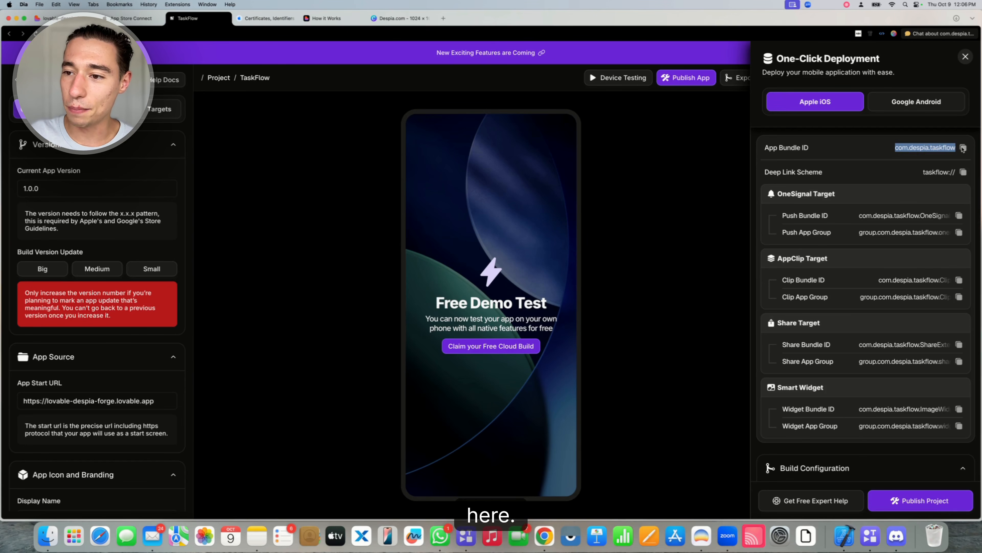
click(257, 19)
click(234, 222)
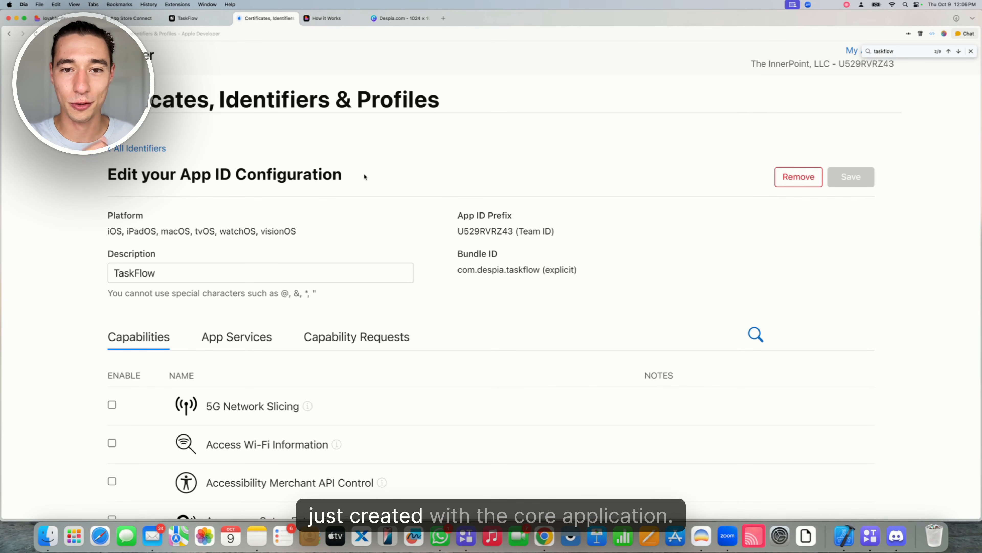
Assign the four TaskFlow app groups (Clip, Share, Widget, OneSignal) to the core App ID and save
scroll(365, 177, down, 10)
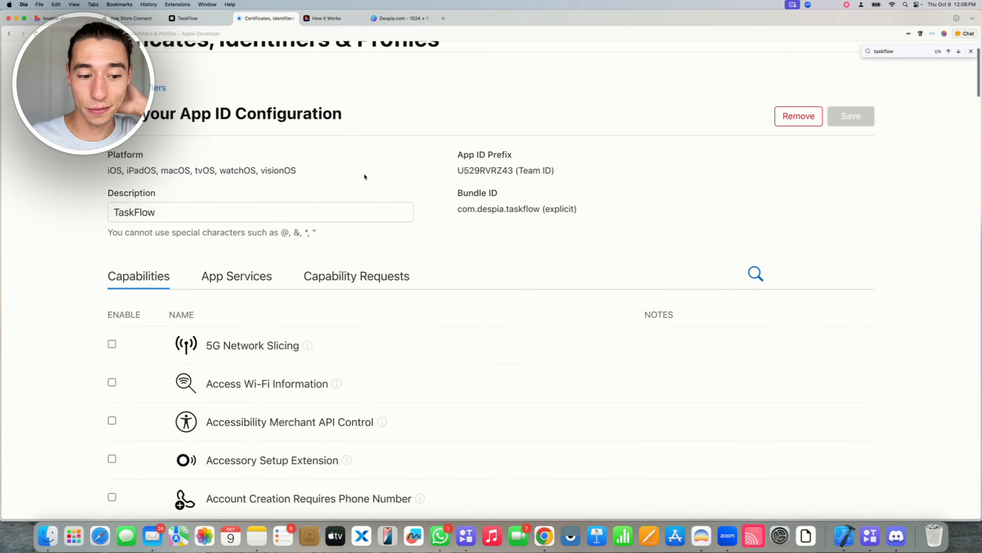
scroll(289, 233, down, 3)
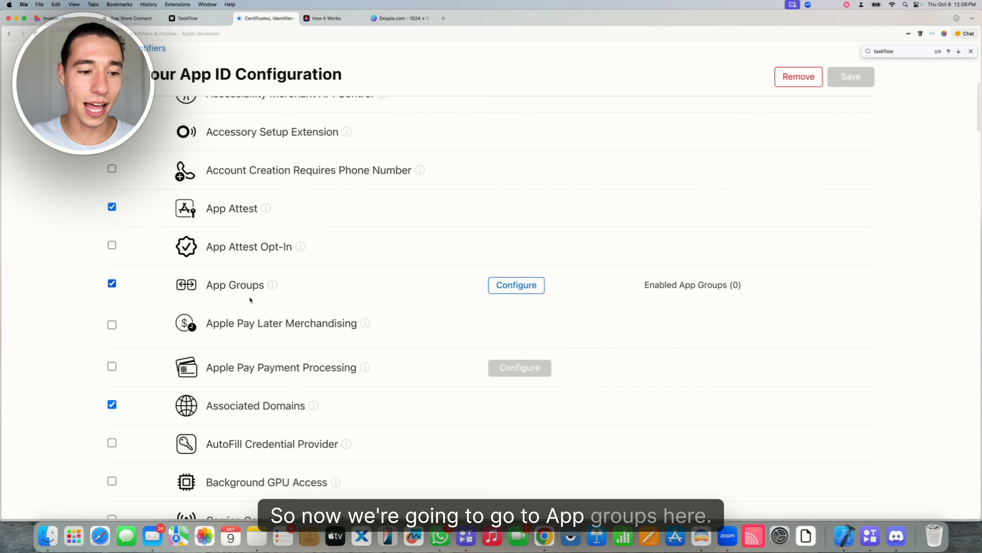
click(504, 288)
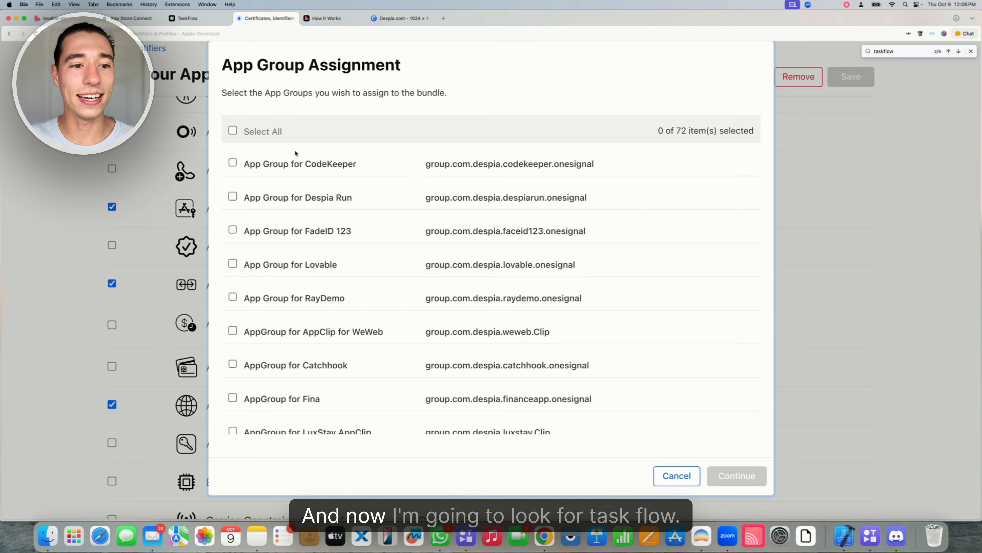
key(super+f)
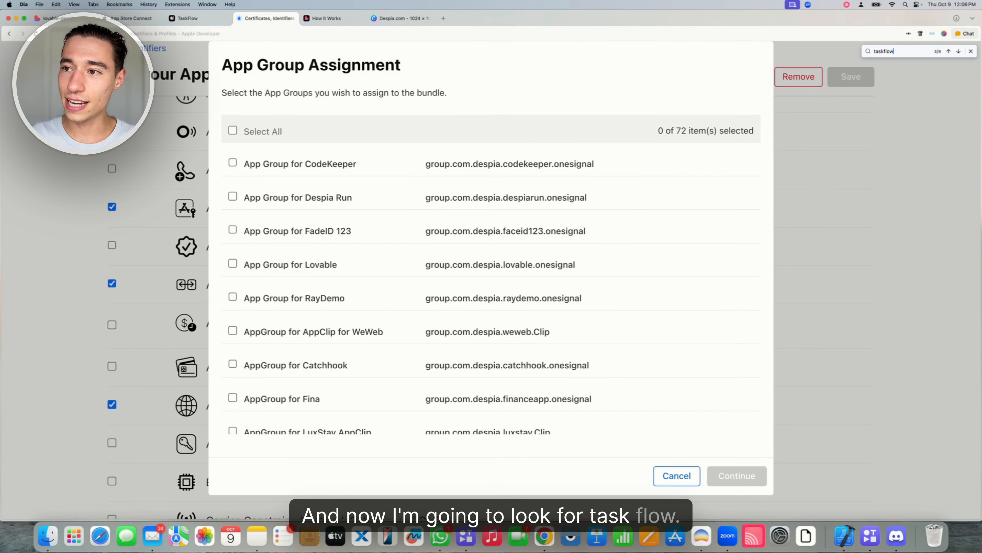
key(Return)
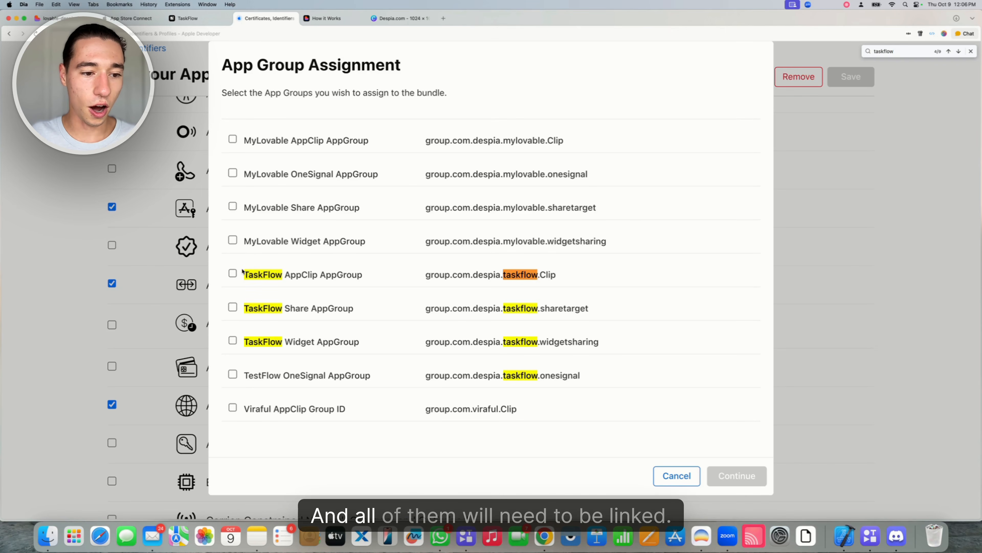
click(232, 274)
click(232, 340)
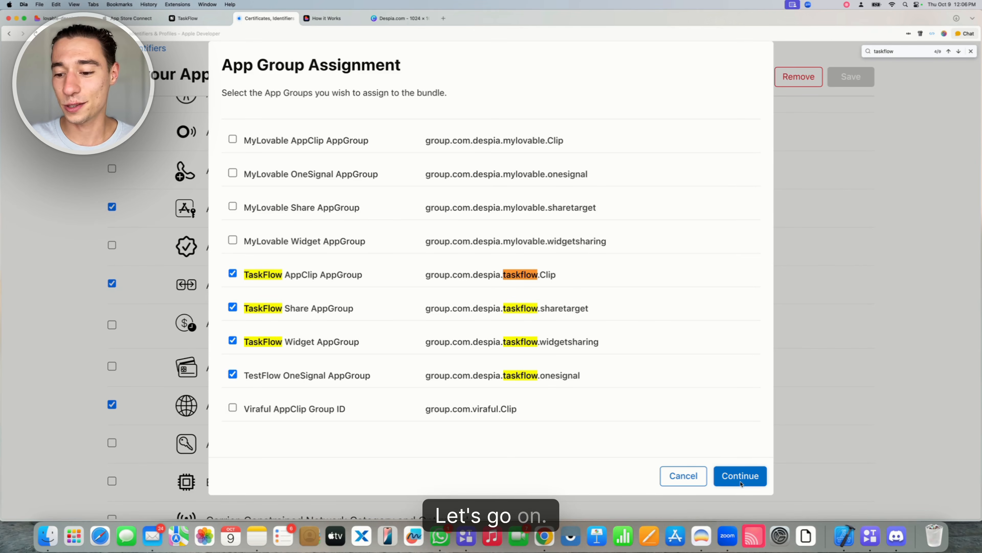
click(735, 475)
click(850, 79)
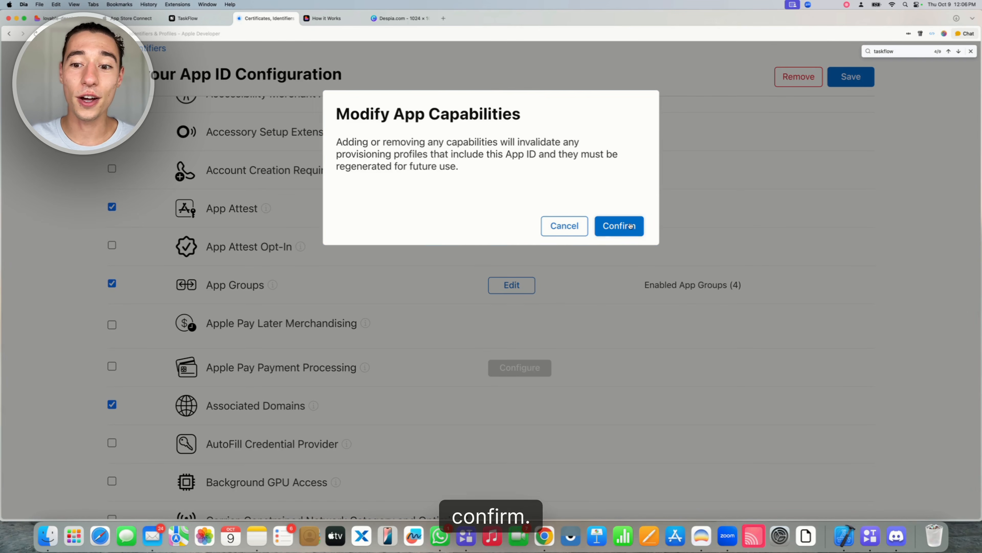
click(628, 225)
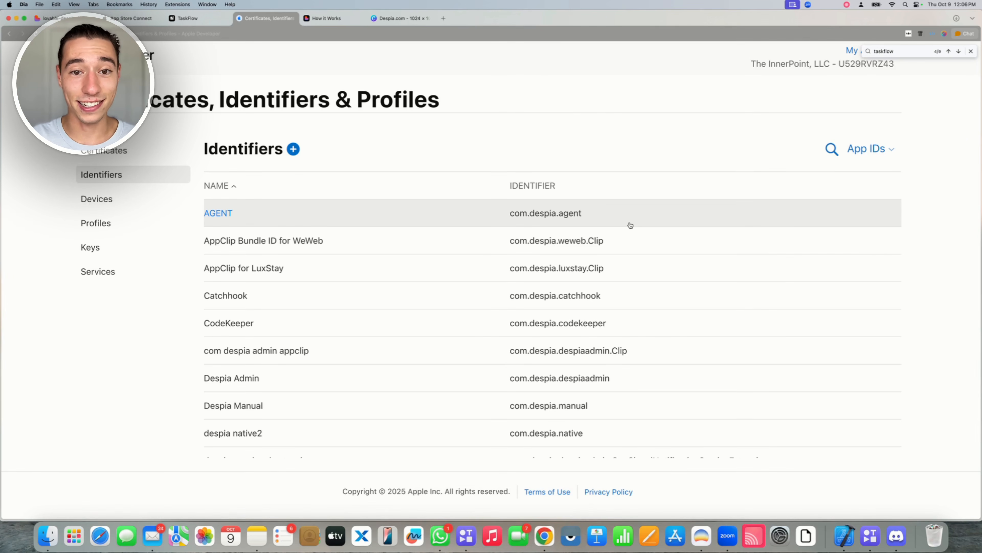
Open a New App form from the Apps list in App Store Connect
click(133, 21)
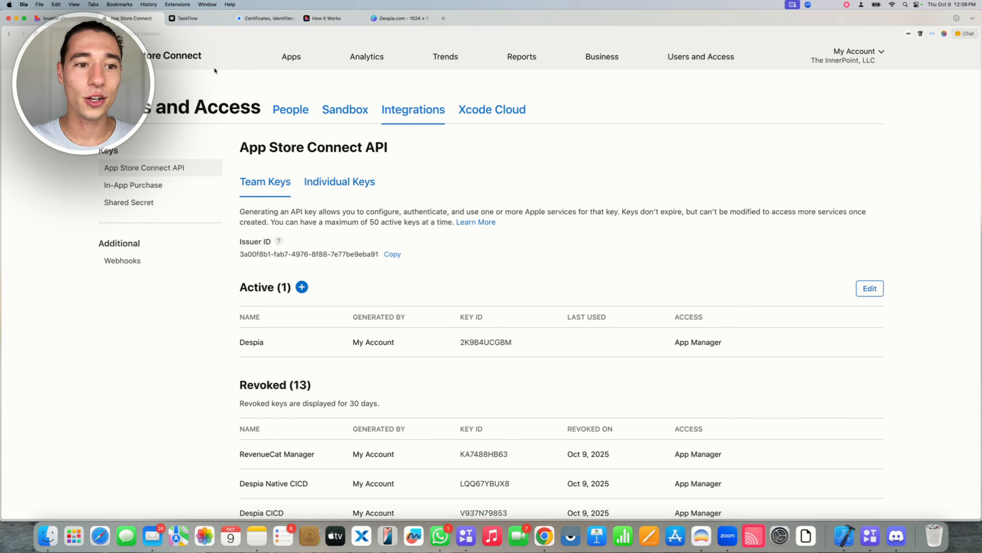
click(298, 57)
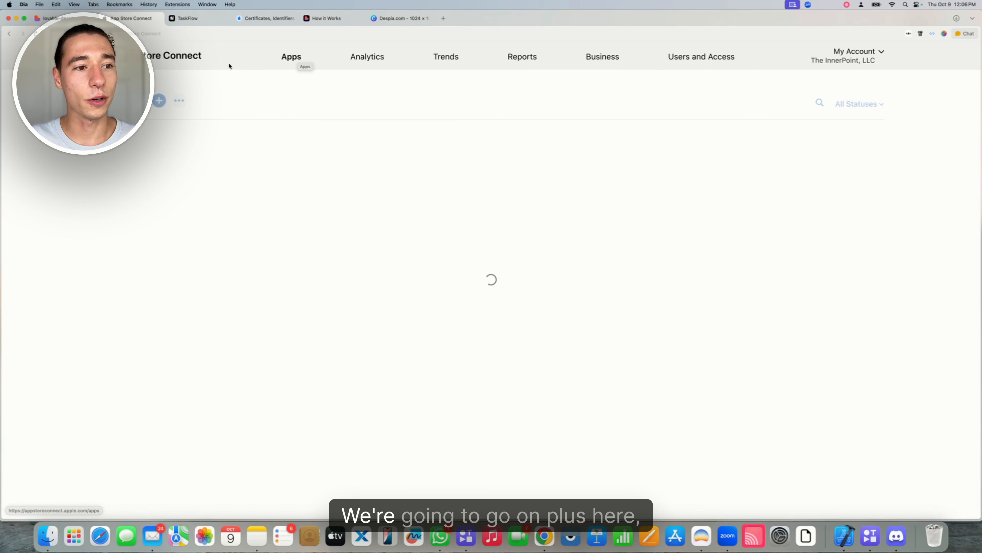
click(163, 100)
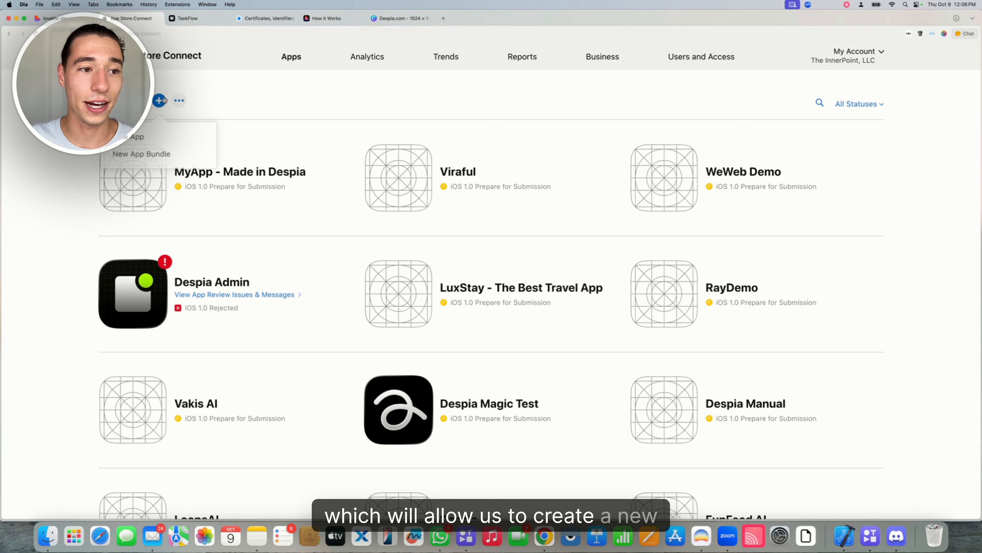
click(144, 136)
Set platform iOS, name TaskFlow, and primary language English (U.S.)
click(342, 149)
click(360, 195)
text(T)
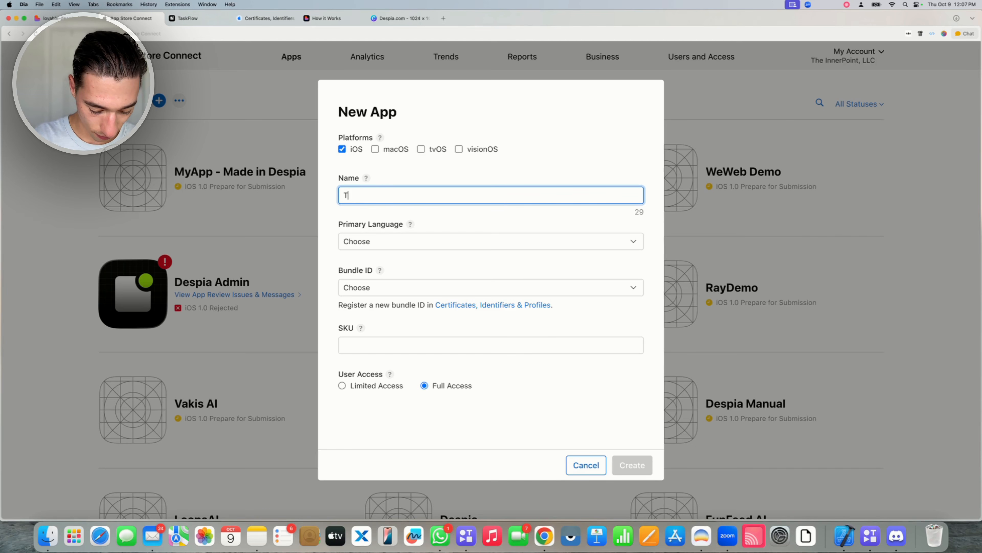
text(askFlow)
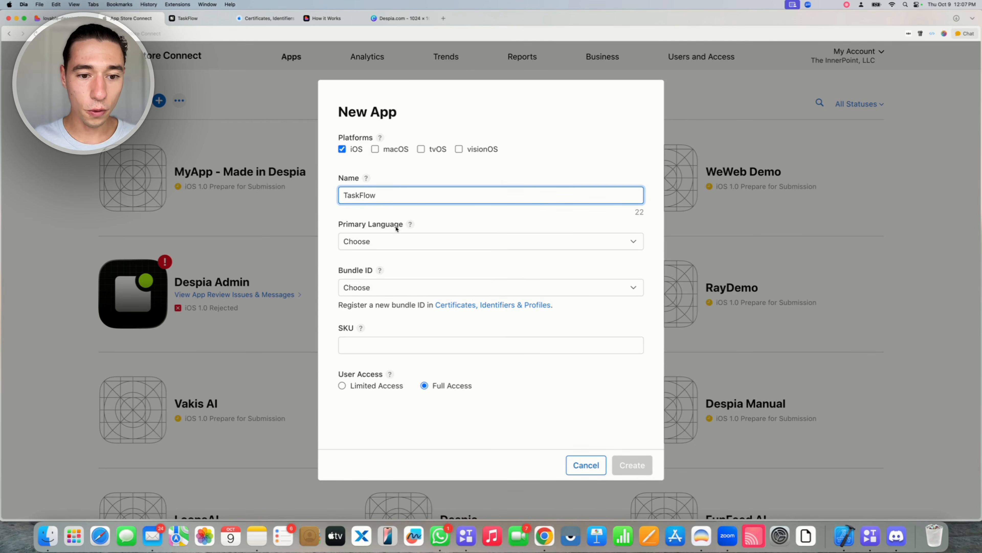
click(391, 241)
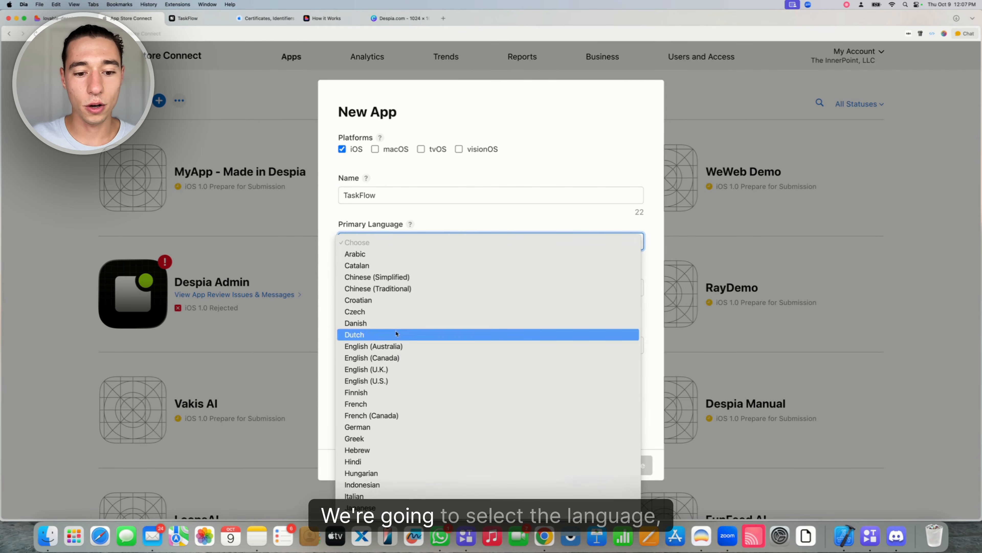
click(377, 381)
Choose bundle ID com.despia.taskflow, SKU TESTFLOW, Full Access, and submit the form
click(445, 287)
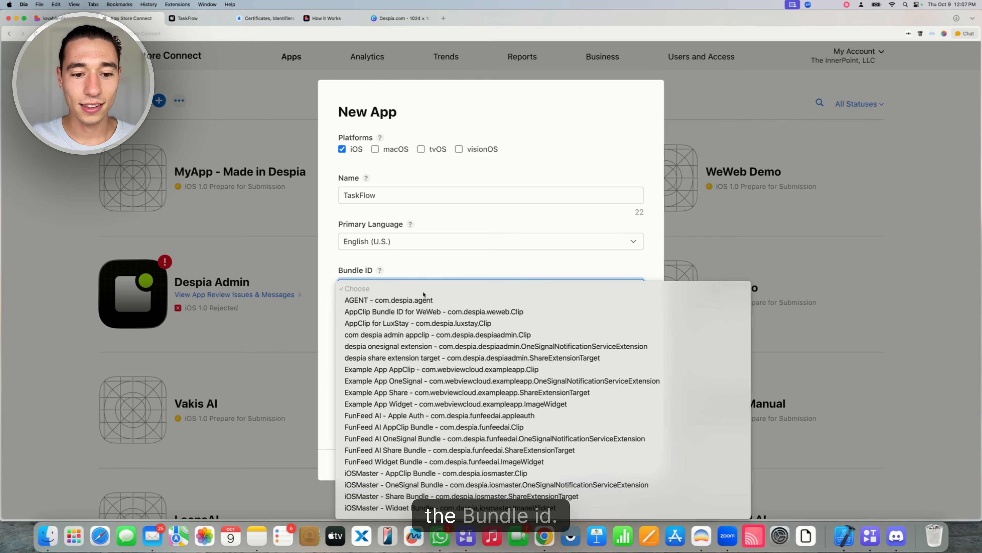
scroll(446, 380, down, 15)
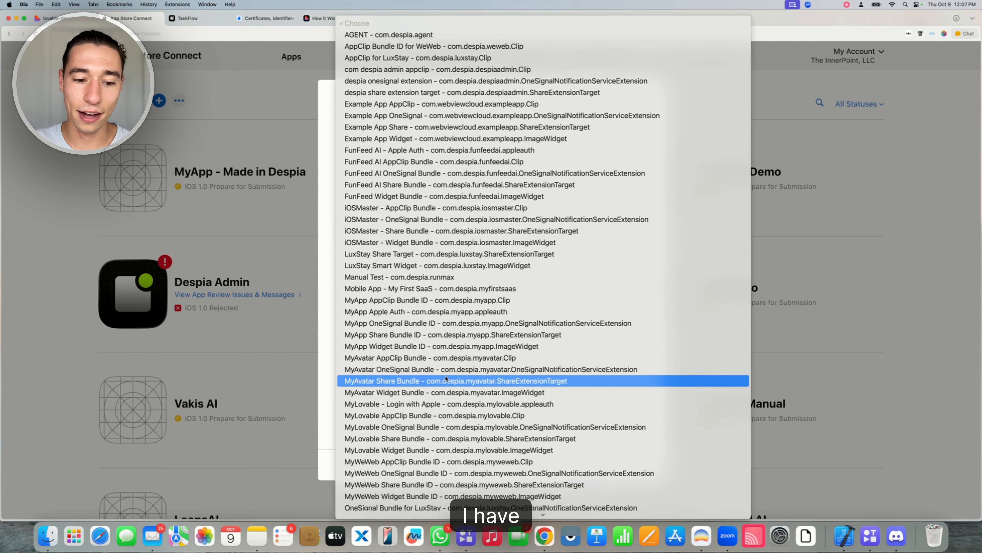
scroll(446, 379, down, 3)
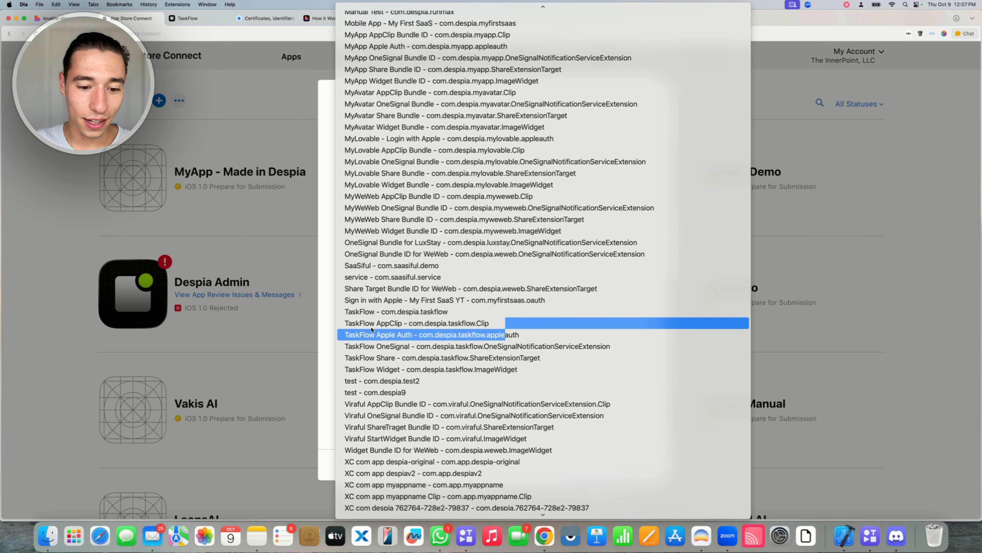
click(377, 312)
click(363, 331)
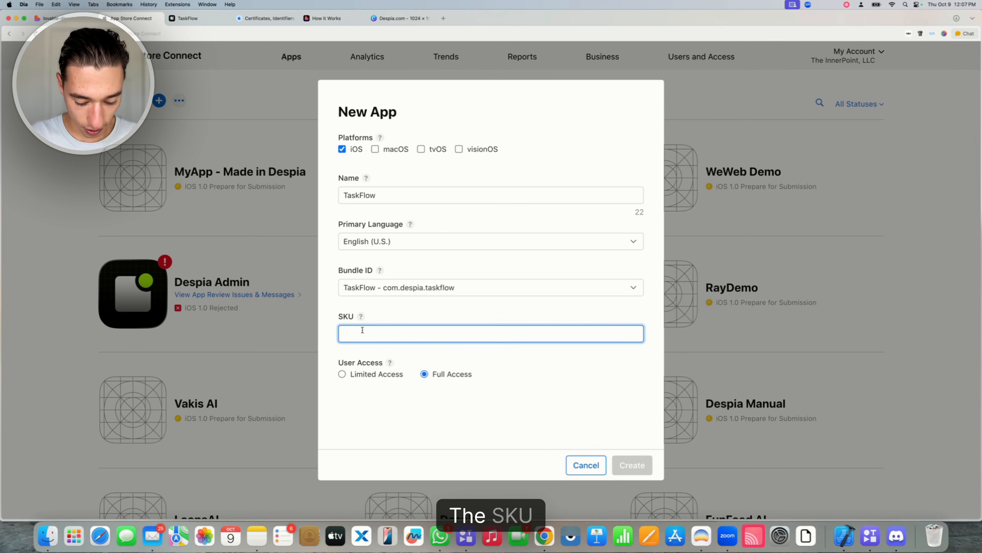
text(TESTFLOW)
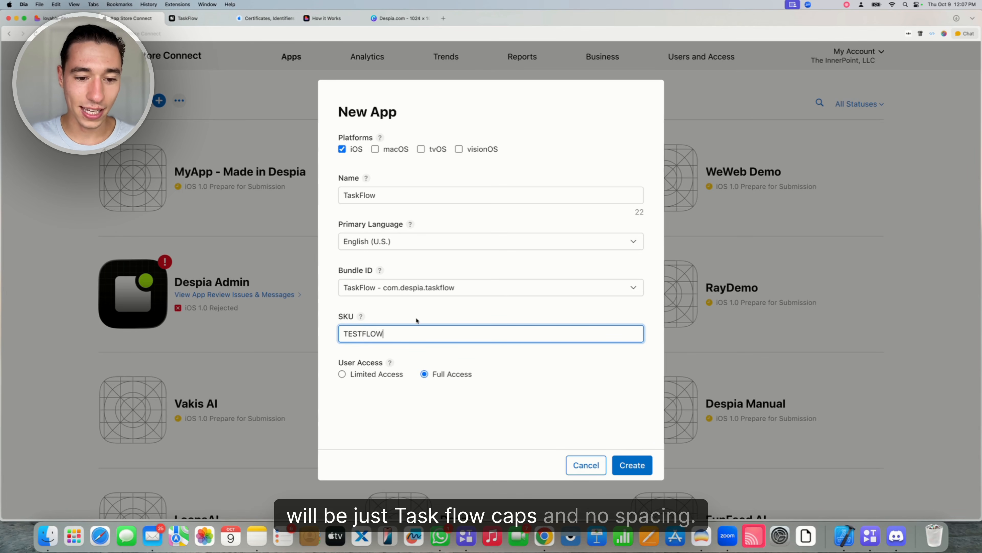
click(457, 324)
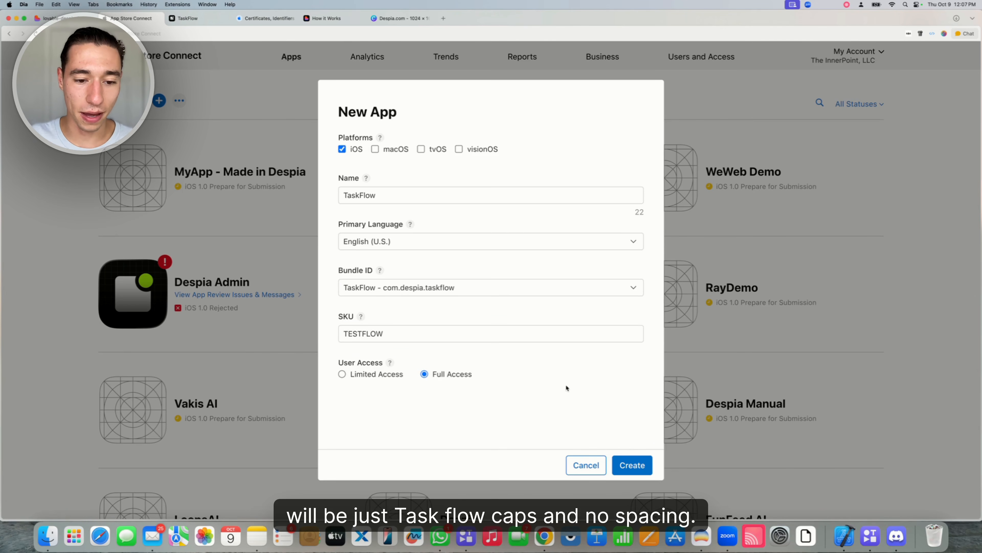
drag(433, 375, 509, 378)
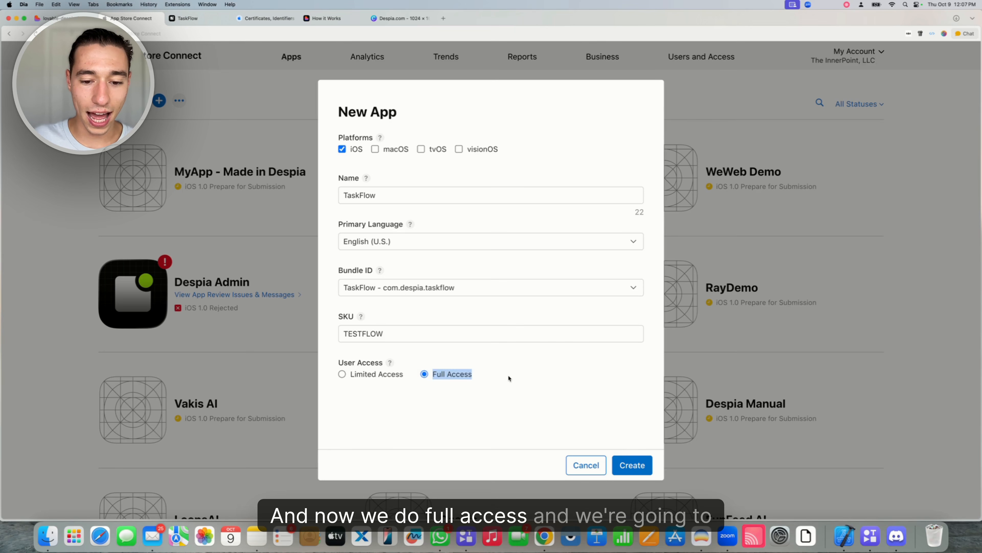
click(631, 465)
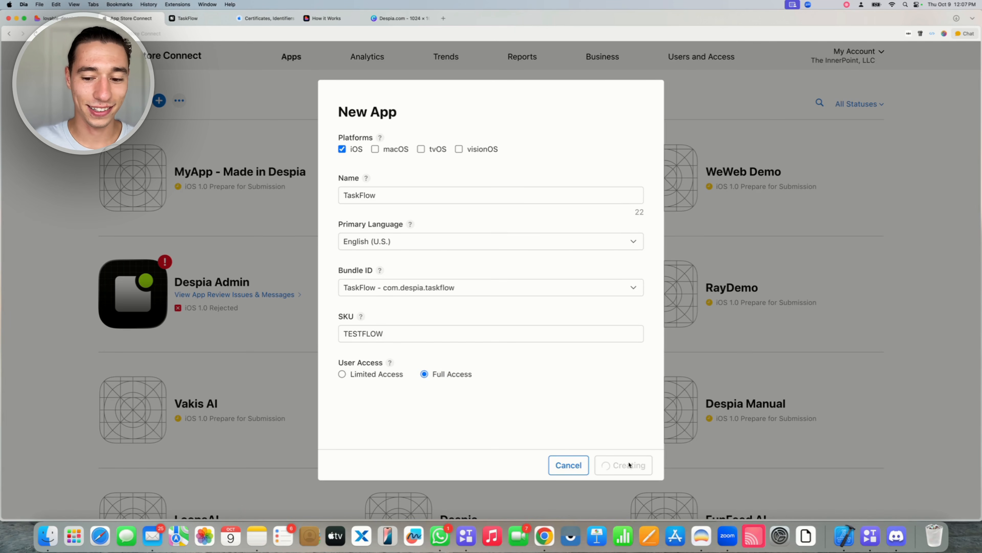
Rename the app to 'TaskFlow - AI Productivity' and create it
click(411, 230)
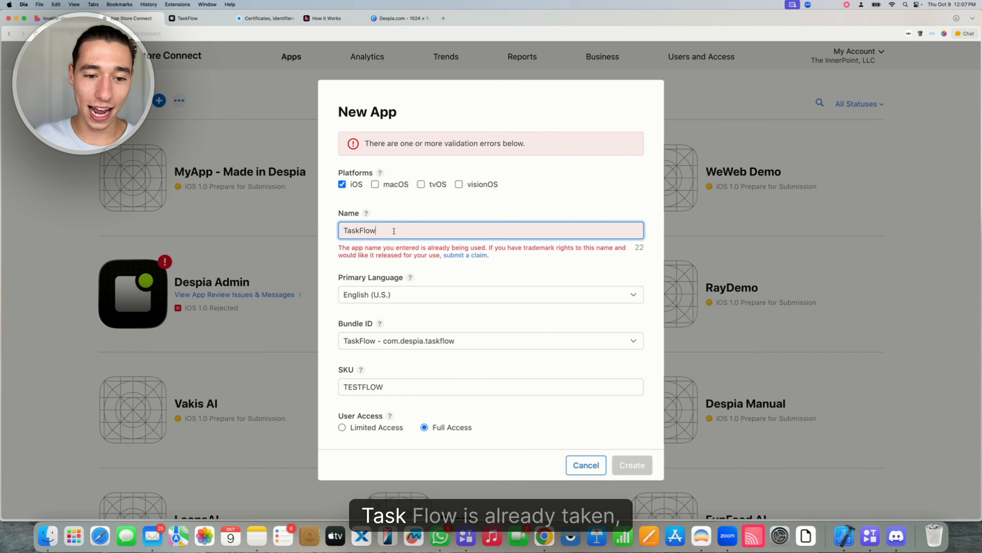
text(n)
key(BackSpace)
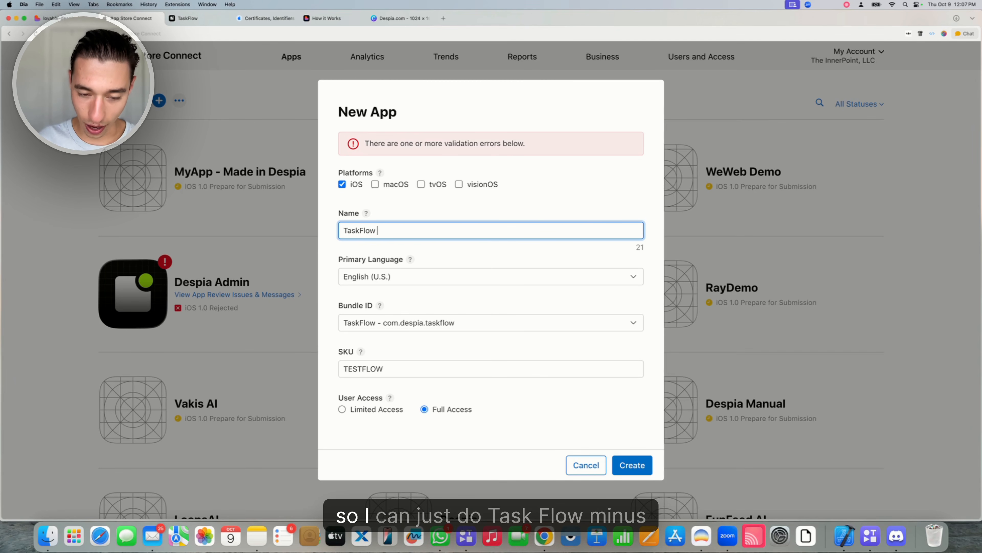
text(- )
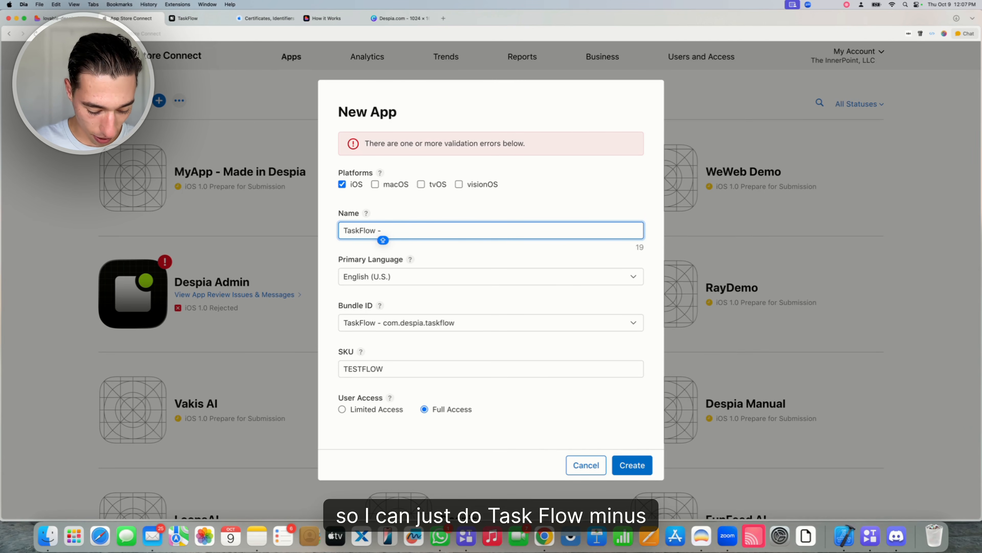
text(AI Prod)
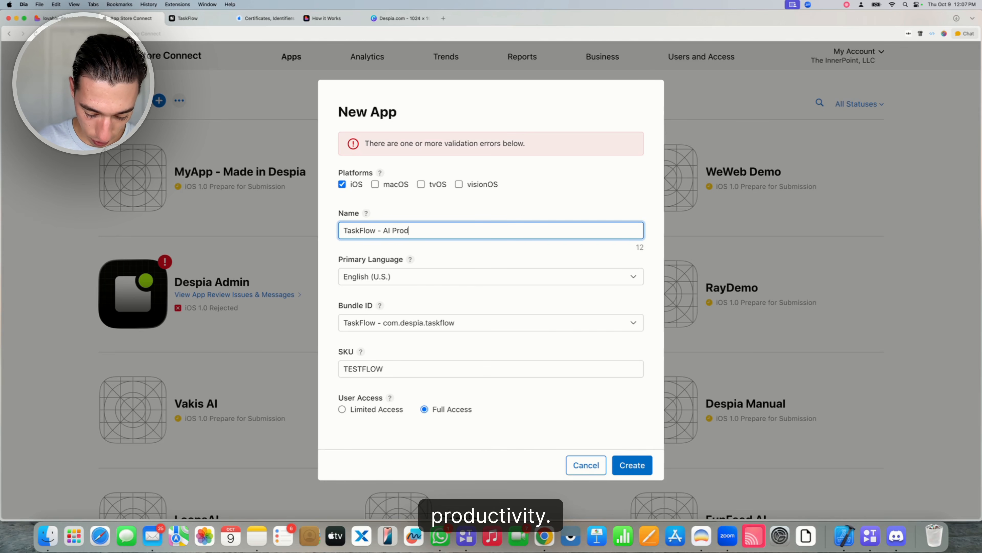
text(uctivity)
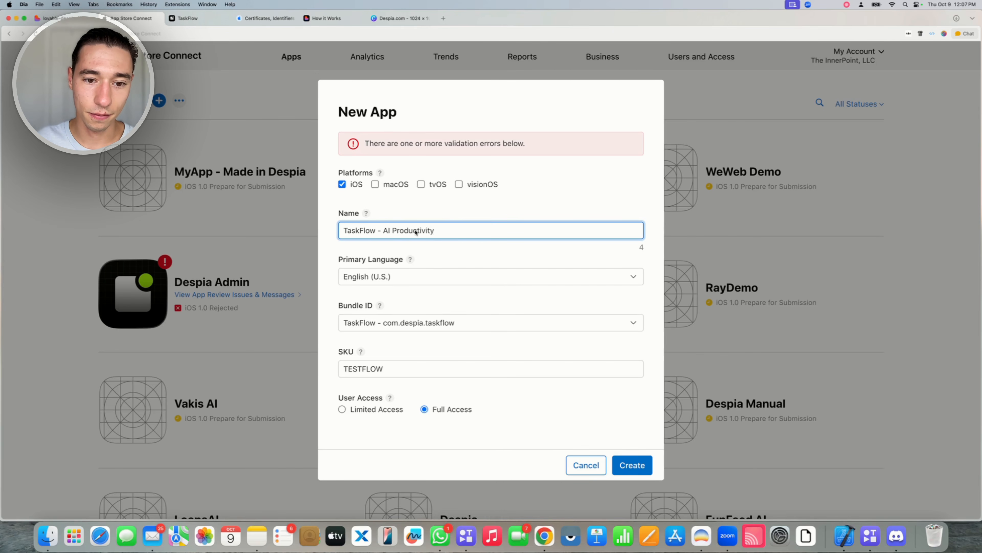
click(640, 464)
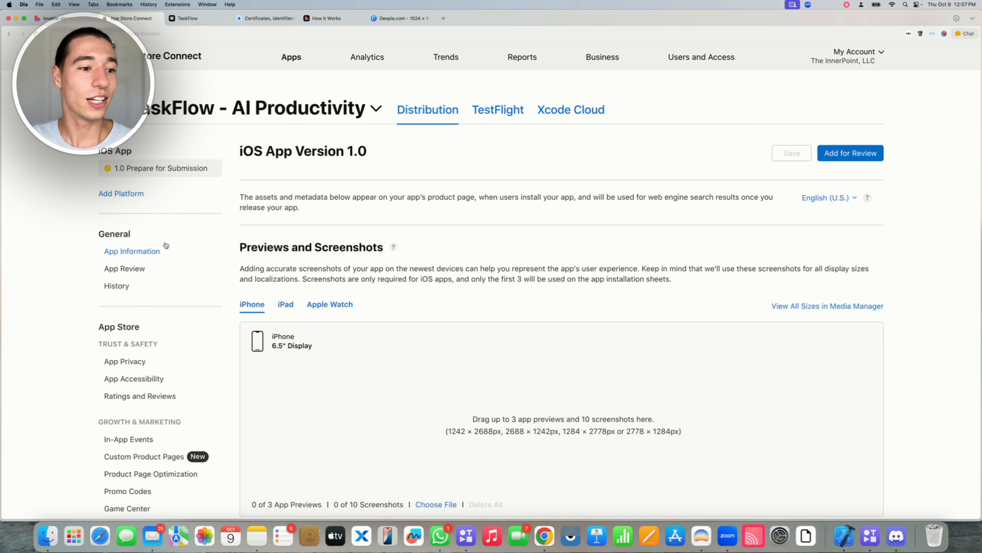
Open TaskFlow's App Information page (bundle com.despia.taskflow, SKU TESTFLOW) and select its Apple ID for copying
drag(95, 234, 145, 234)
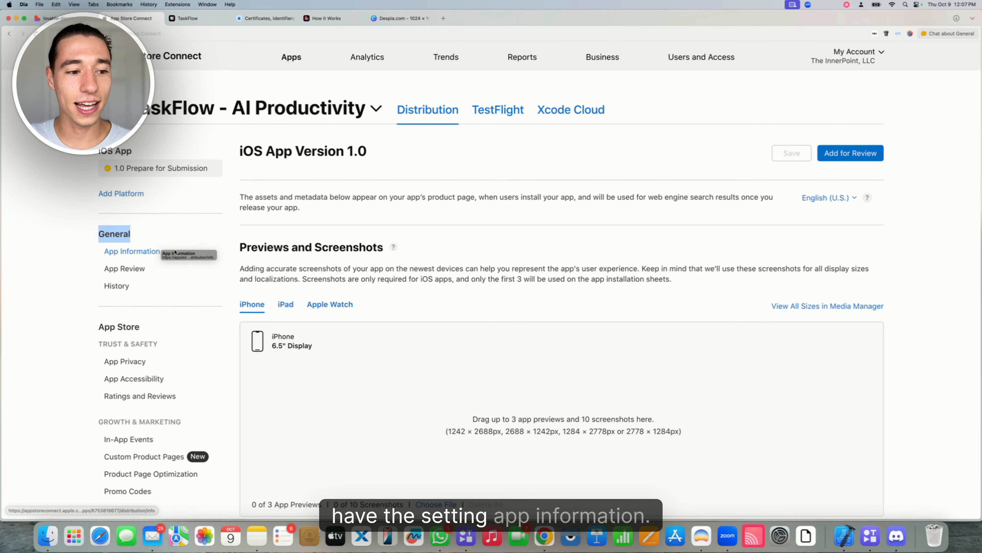
click(141, 252)
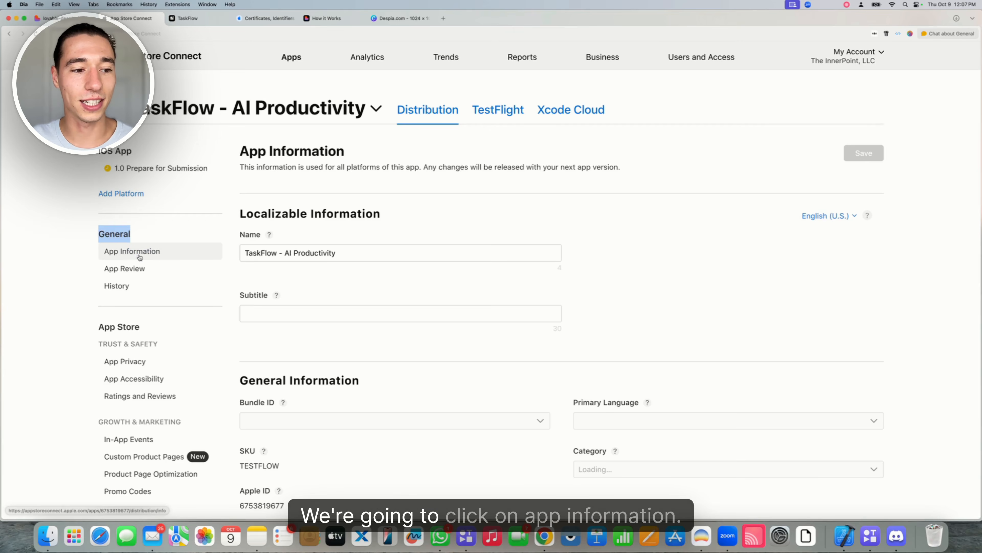
scroll(321, 286, down, 3)
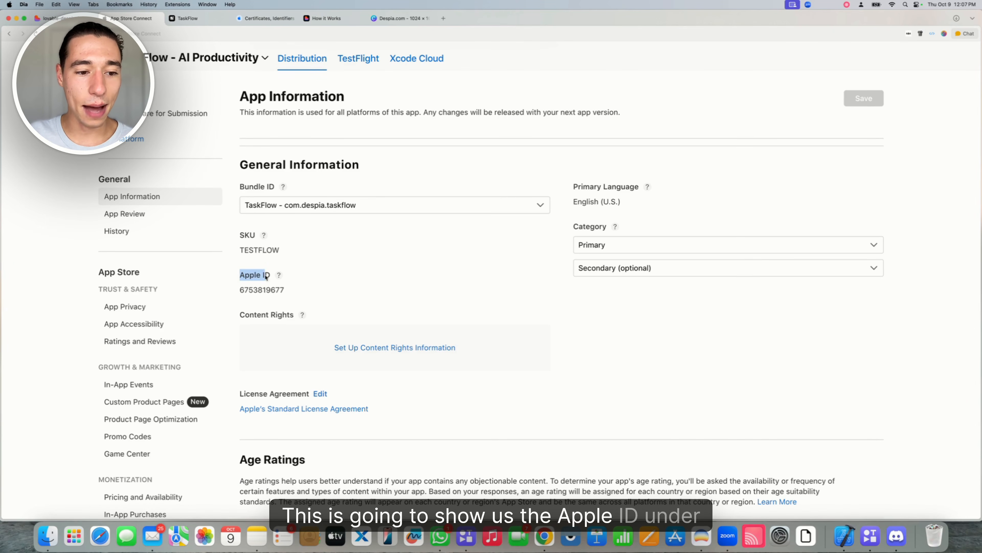
triple_click(304, 171)
click(345, 268)
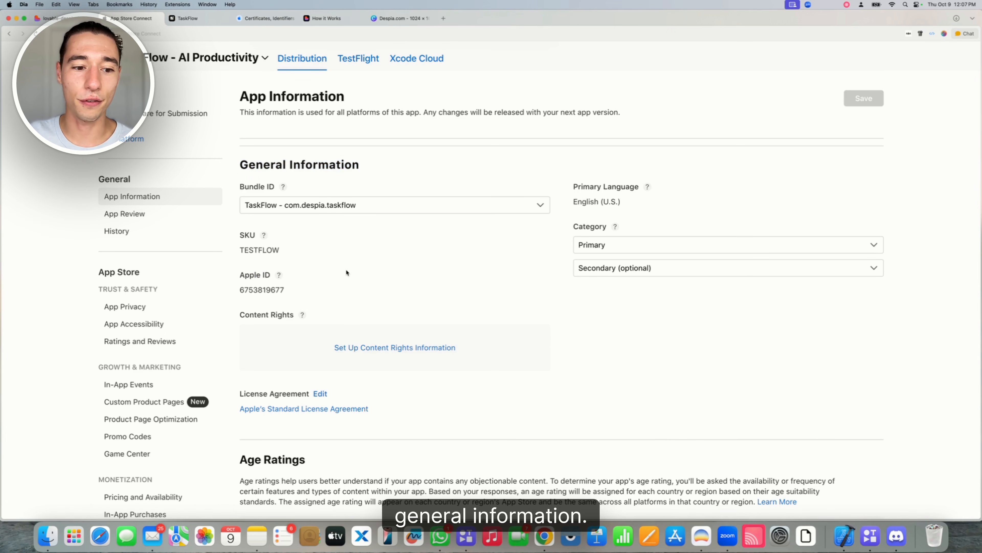
double_click(267, 289)
key(super+c)
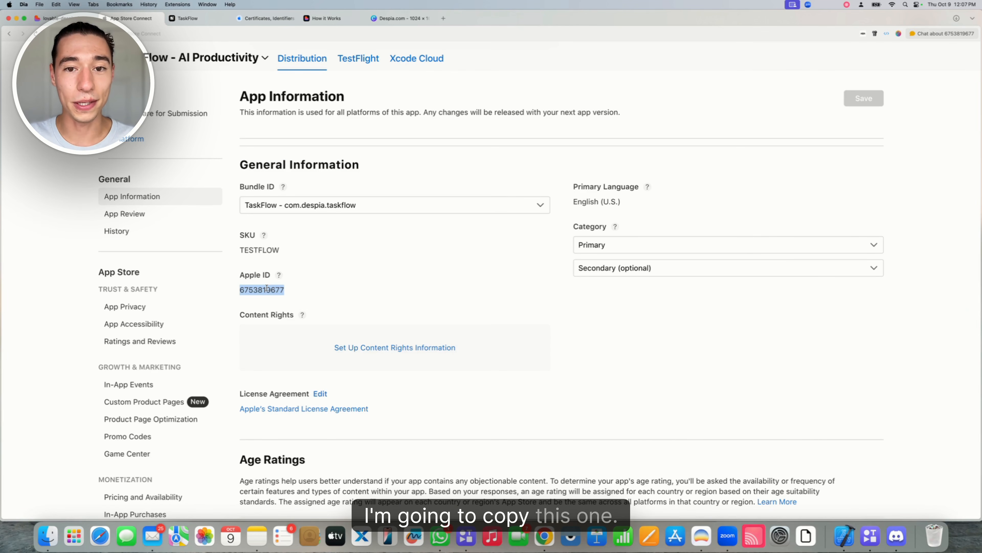
Paste the copied Apple ID into the AppStore App ID field of Despia's Build Configuration
click(188, 25)
scroll(876, 253, down, 5)
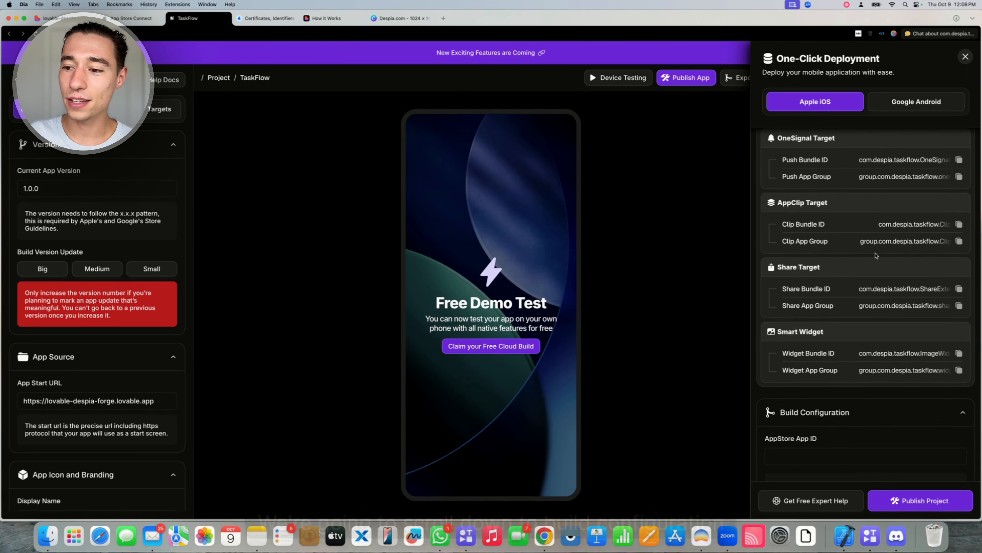
scroll(876, 255, down, 2)
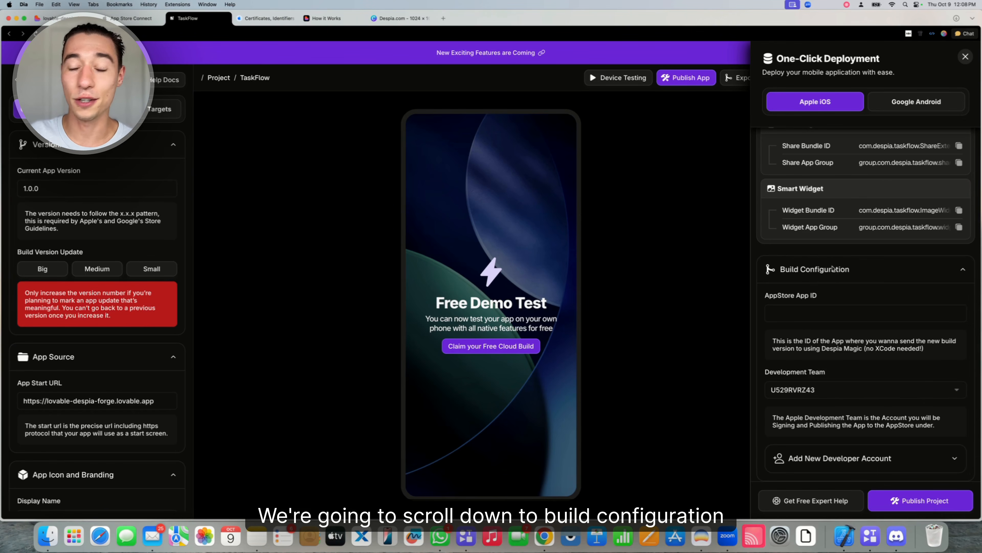
click(797, 319)
key(super+v)
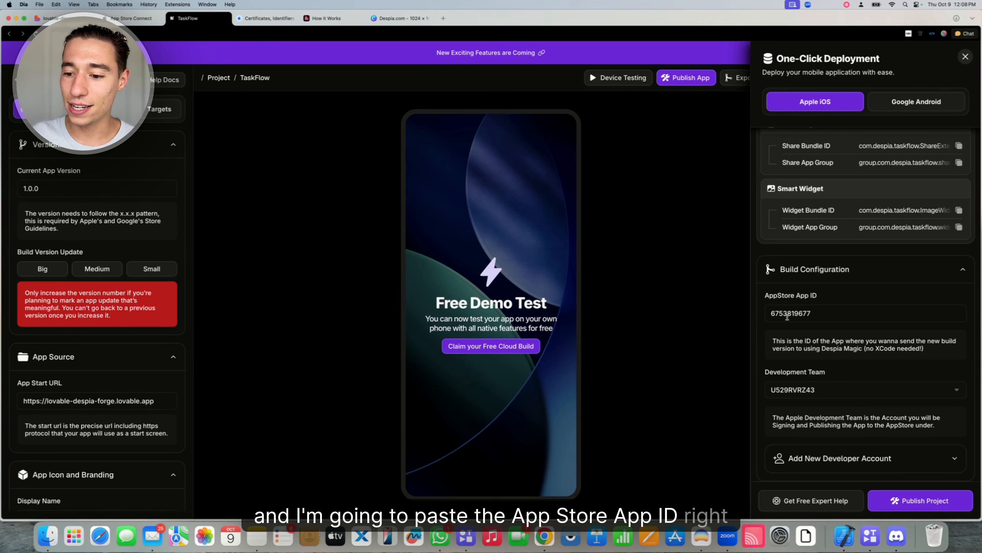
Keep the existing development team linked and verify the pasted App ID
click(803, 390)
click(802, 390)
double_click(822, 308)
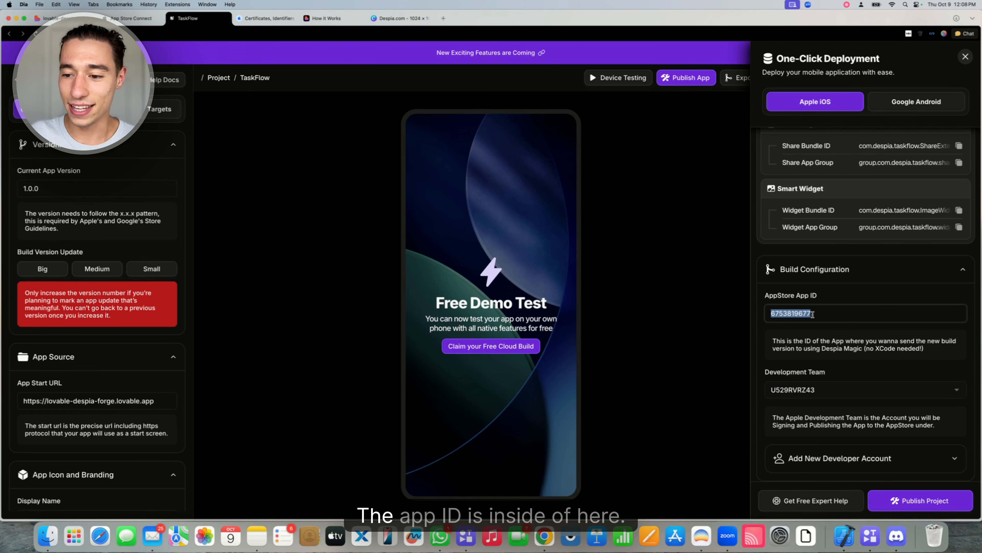
scroll(826, 299, up, 5)
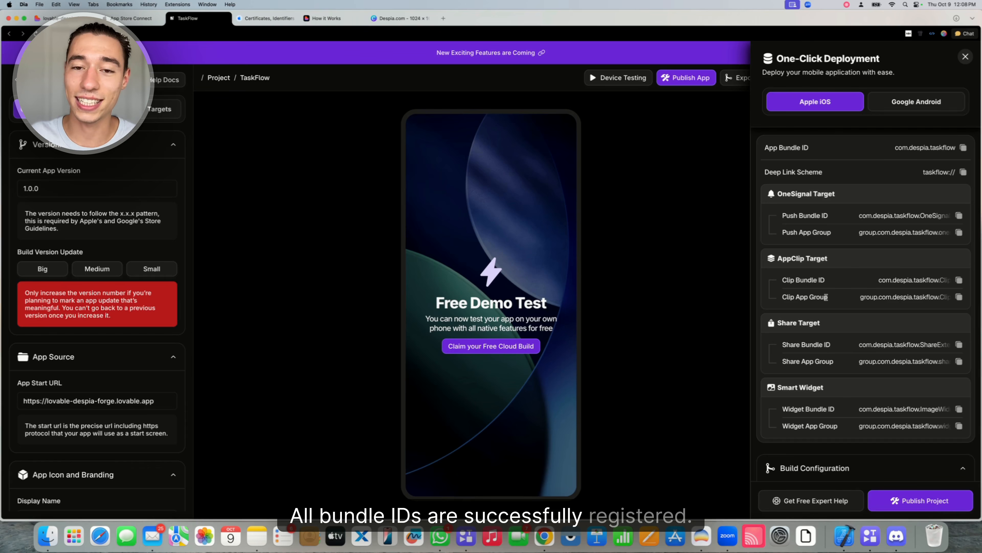
scroll(825, 297, down, 2)
scroll(826, 297, up, 2)
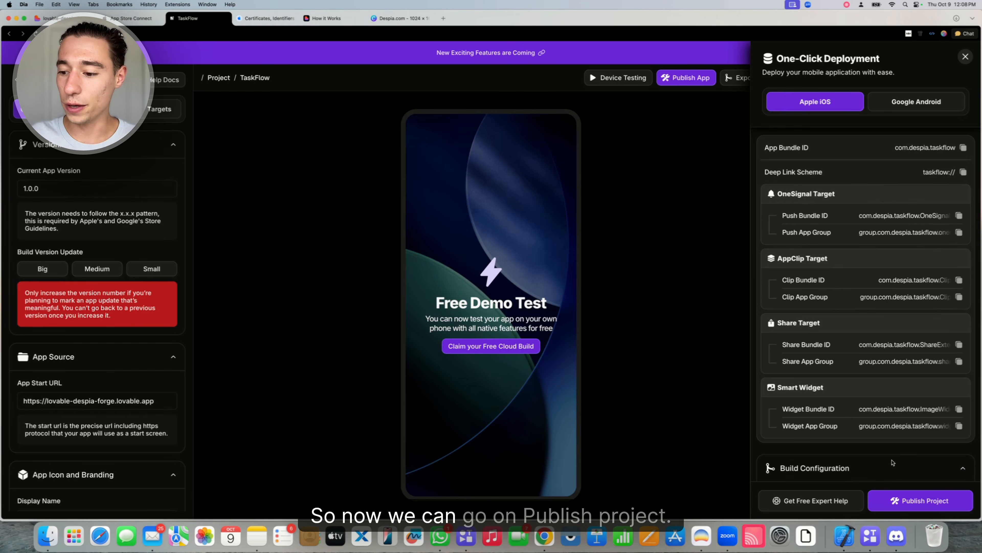
Publish the TaskFlow project as an iOS build with Despia's one-click deployment
click(909, 509)
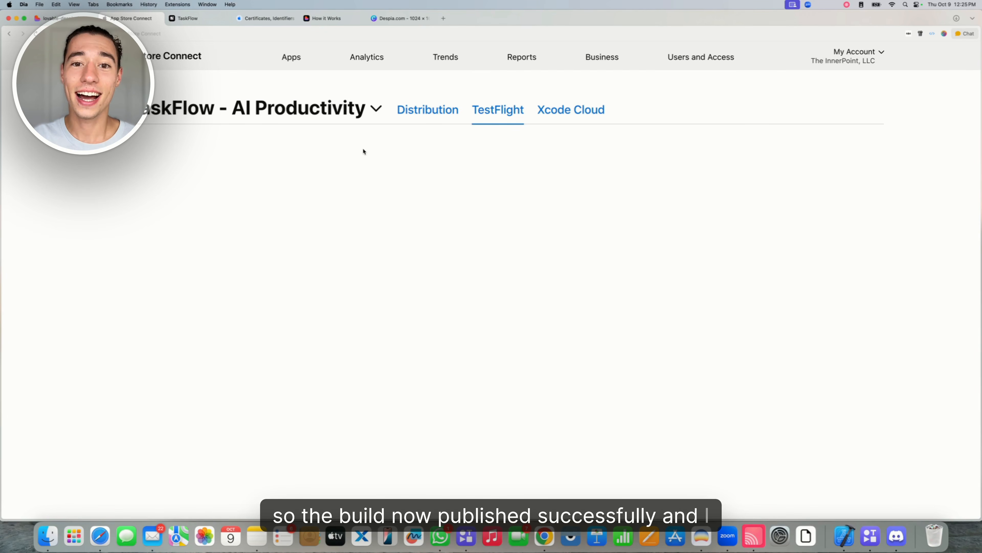
Check the TestFlight invite on the mirrored iPhone and confirm build 1.0.0 (1) shows Complete
click(754, 536)
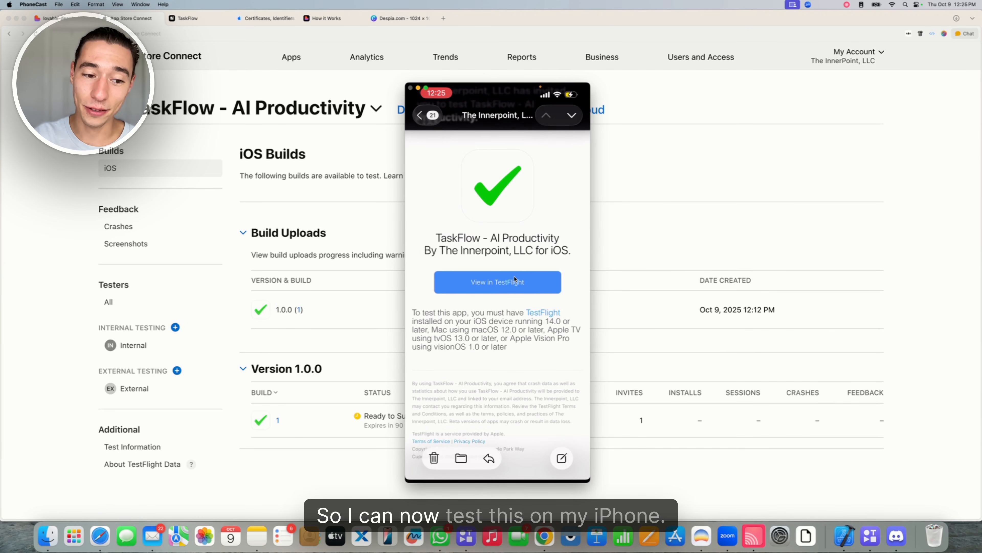
click(336, 236)
drag(521, 307, 572, 307)
click(613, 245)
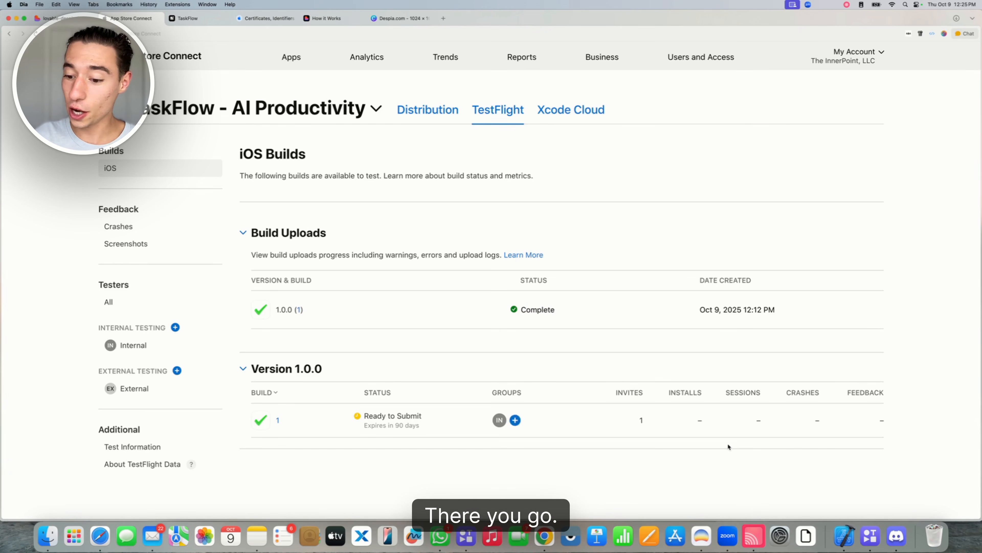
click(753, 543)
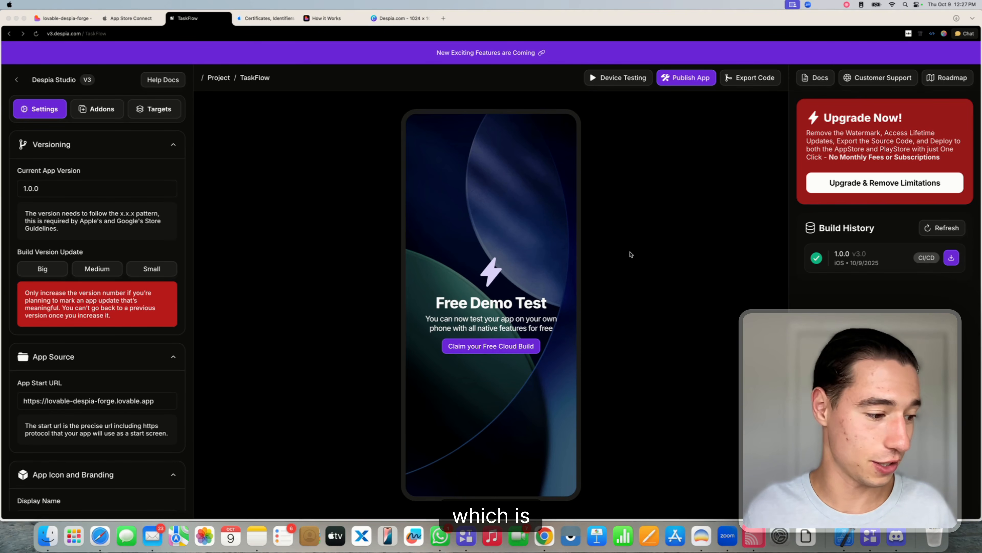
click(762, 537)
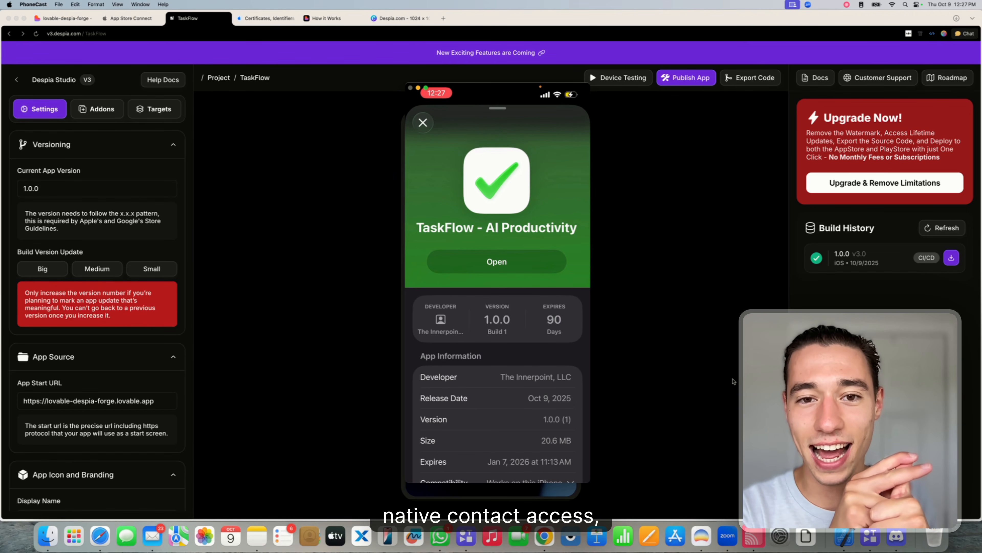
click(729, 367)
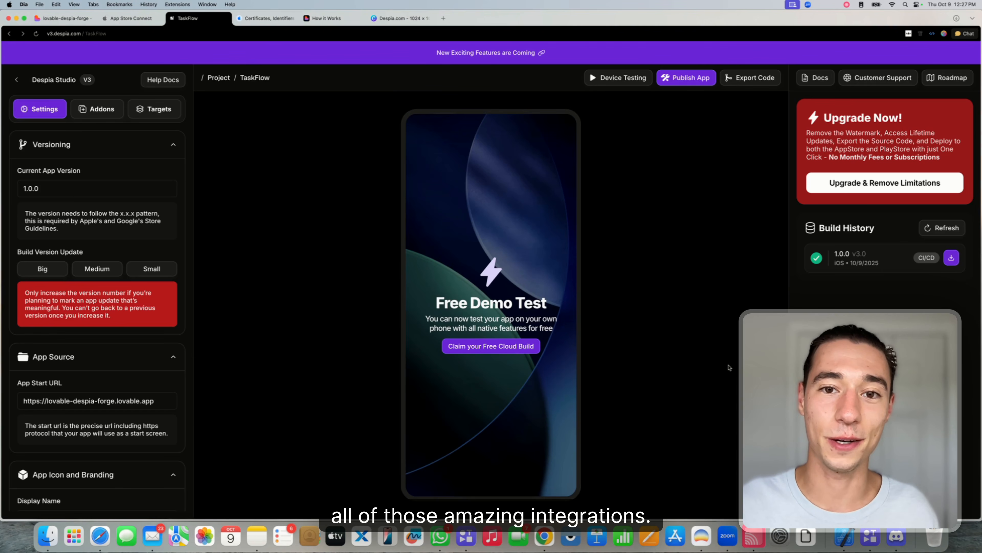